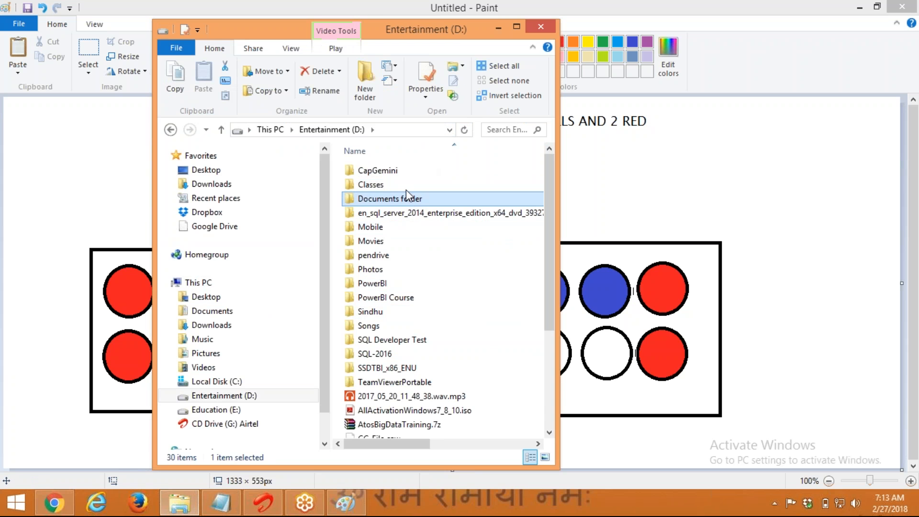
Create a new folder named SSIS_CHAITANYA inside Classes\MSBI Classes
double_click(403, 185)
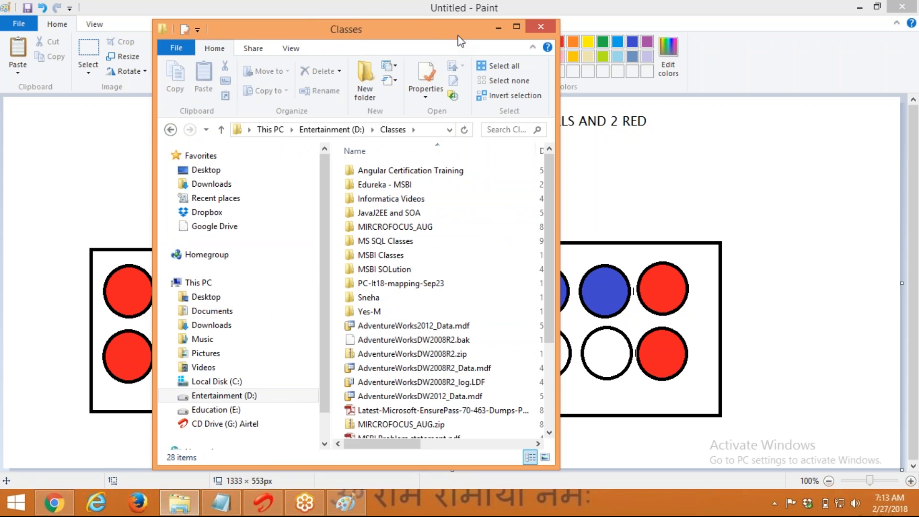
double_click(459, 30)
click(247, 231)
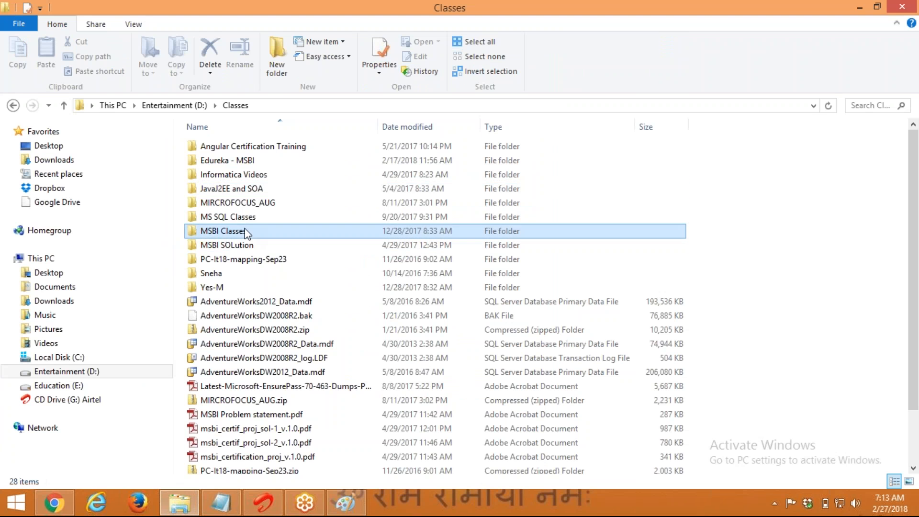
double_click(246, 231)
click(277, 56)
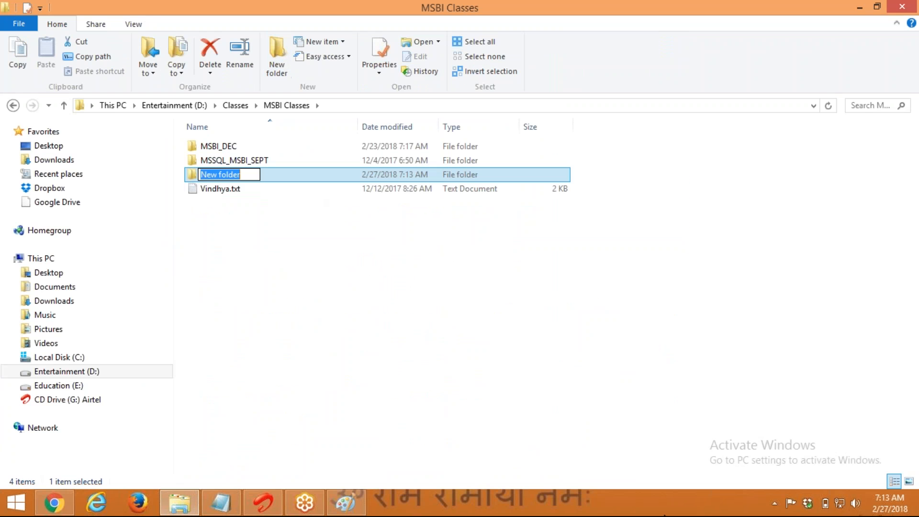
text(ssis)
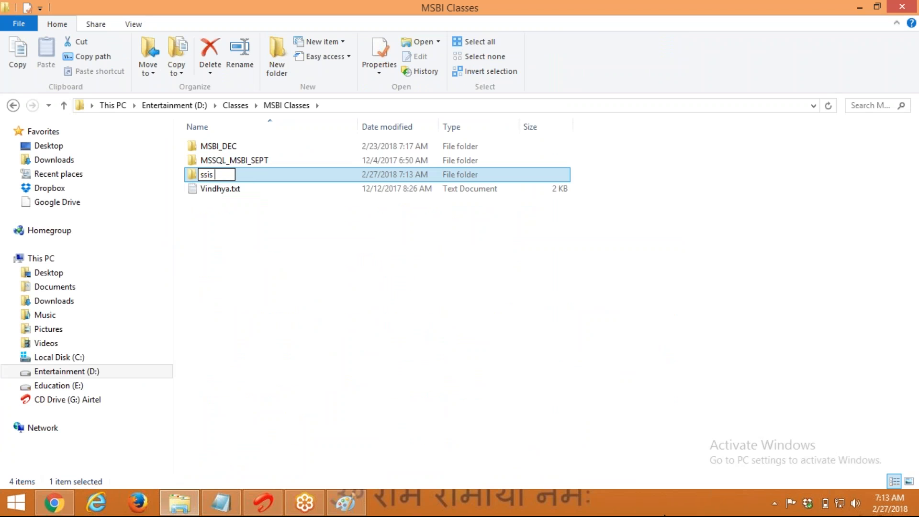
key(BackSpace)
key(BackSpace)
key(BackSpace)
key(BackSpace)
text(SSIS_CHAITA)
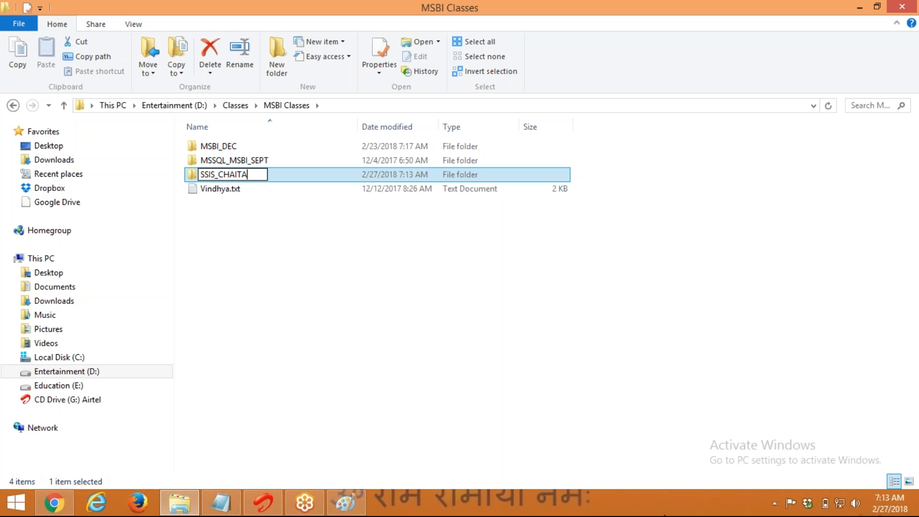
text(NYA)
key(Return)
key(Return)
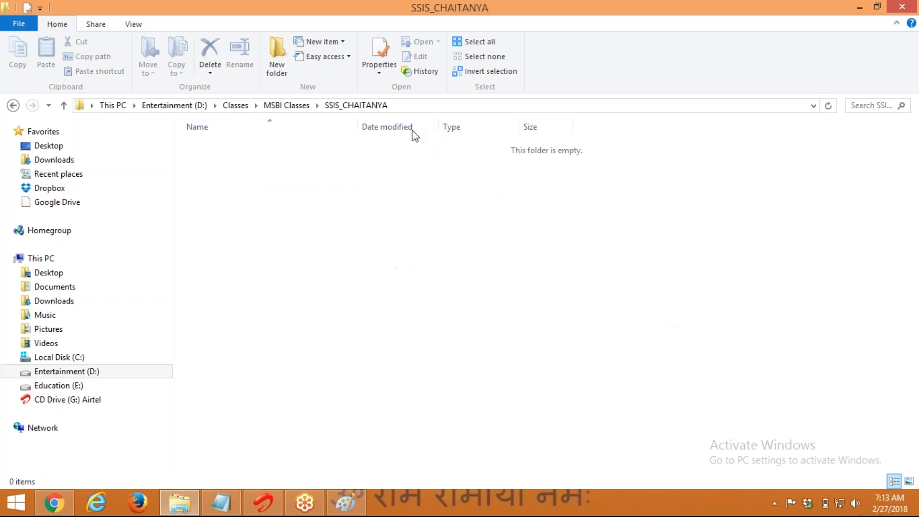
Copy the new folder's path, then bring up Paint's save dialog with Ctrl+S
click(410, 104)
key(ctrl+c)
click(339, 506)
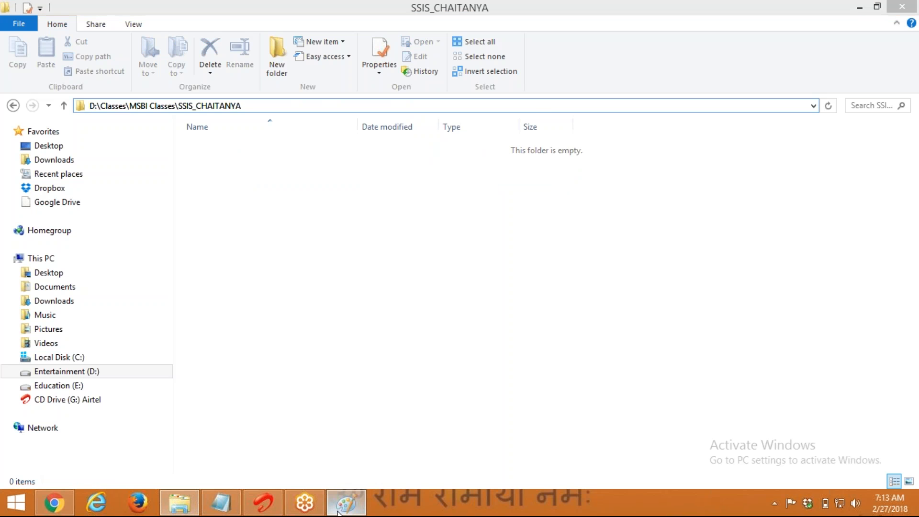
key(ctrl+s)
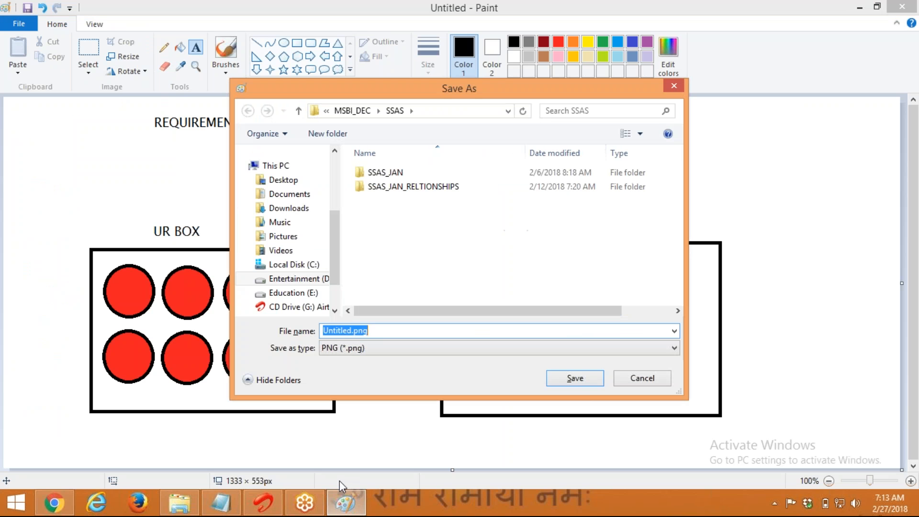
Save the drawing as JPEG file ETL.jpg in SSIS_CHAITANYA, then close Paint
key(ctrl+v)
key(Return)
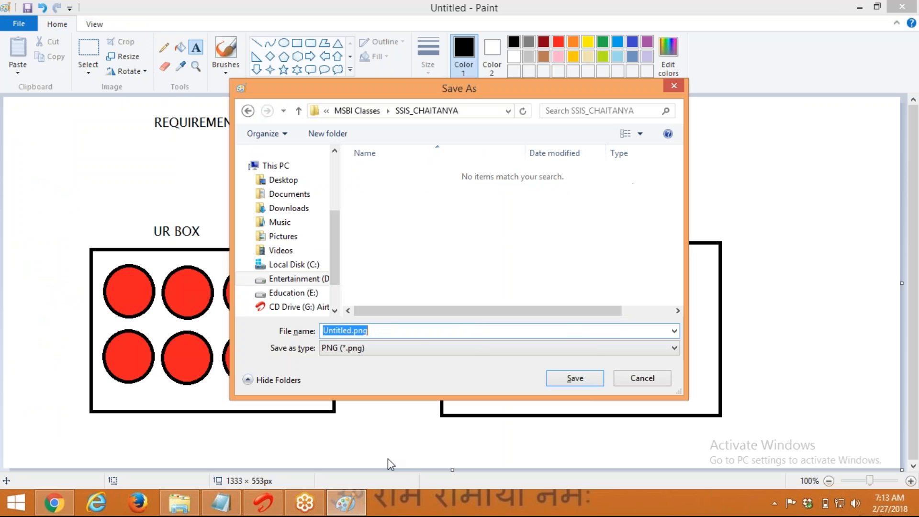
text(ETL)
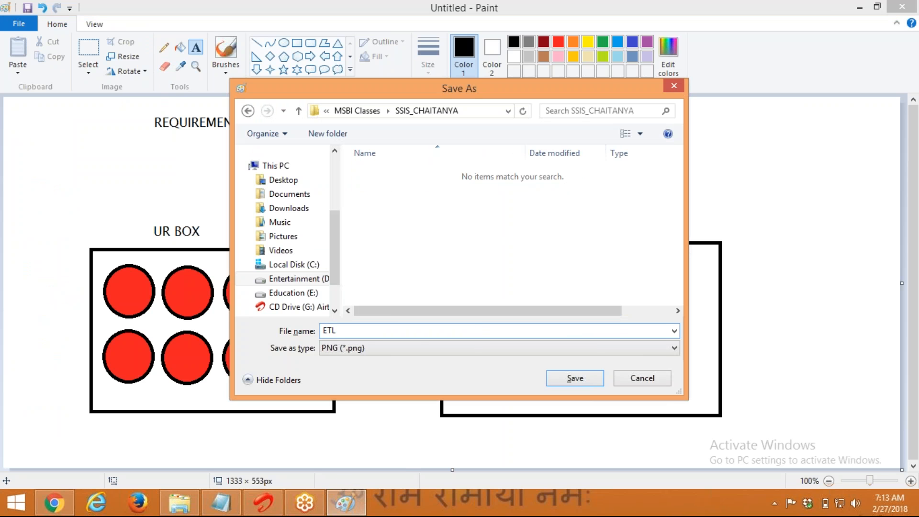
key(Tab)
key(j)
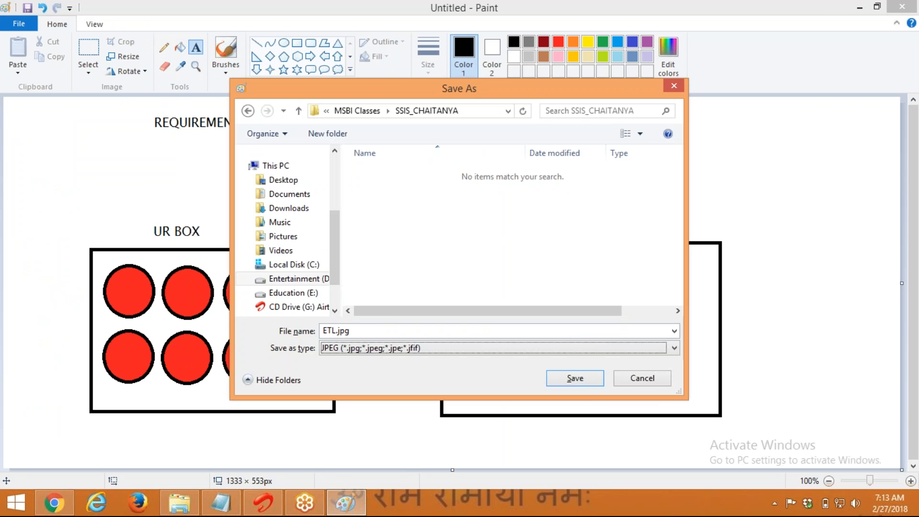
key(shift+Tab)
key(Return)
key(alt+space)
key(c)
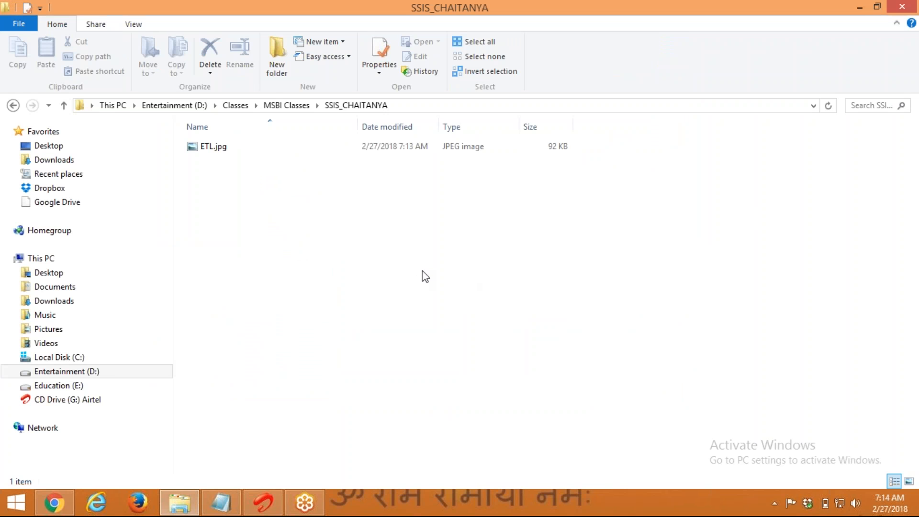
Launch SQL Server Data Tools for Visual Studio 2013 from Microsoft SQL Server 2014, then return to Notepad
click(15, 502)
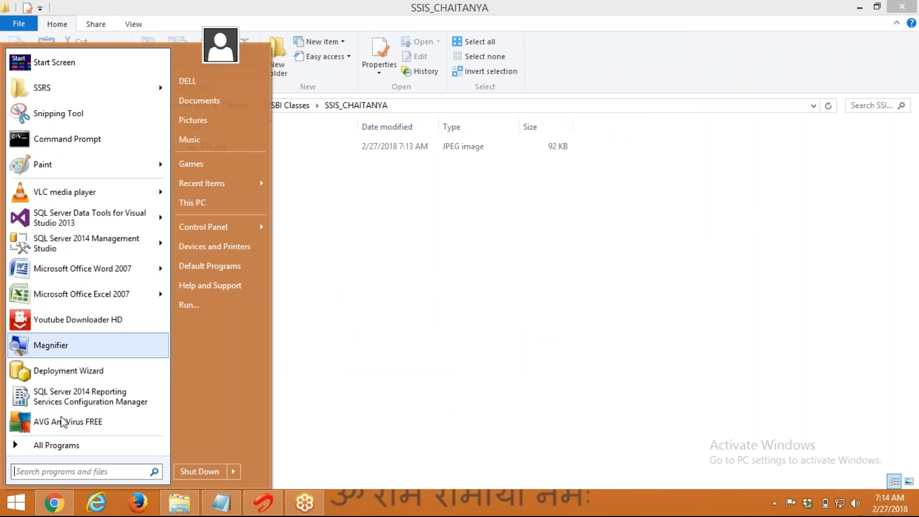
click(63, 447)
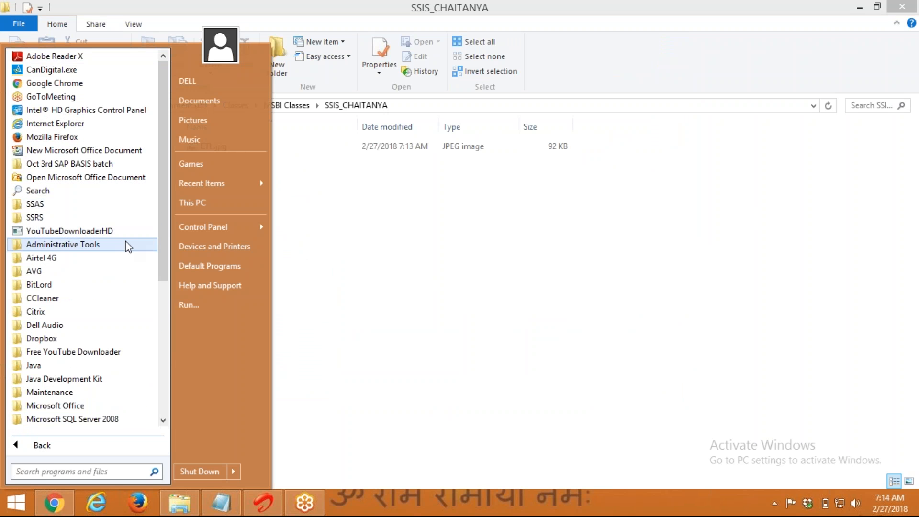
scroll(126, 242, down, 3)
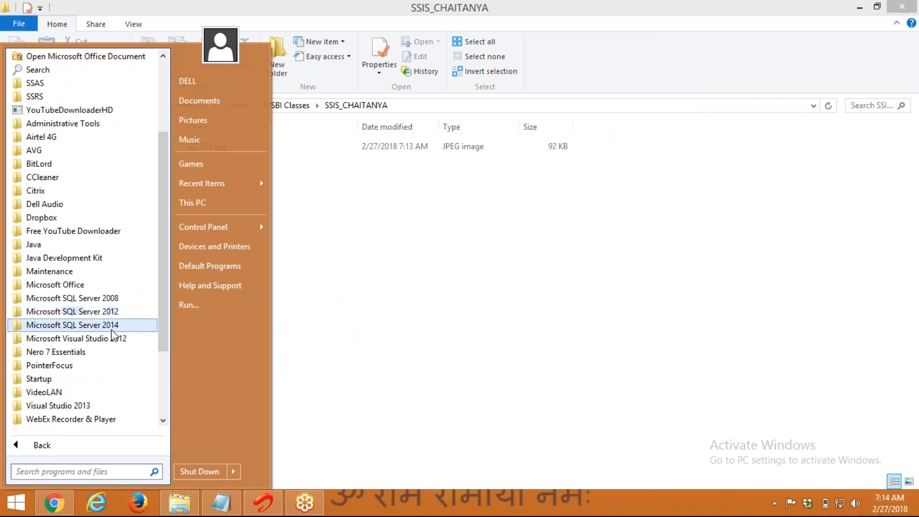
click(111, 328)
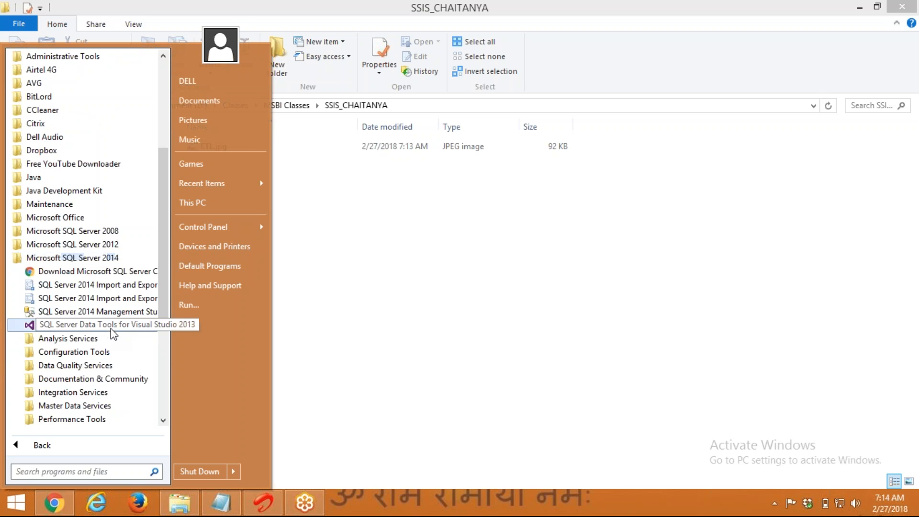
click(72, 326)
click(221, 503)
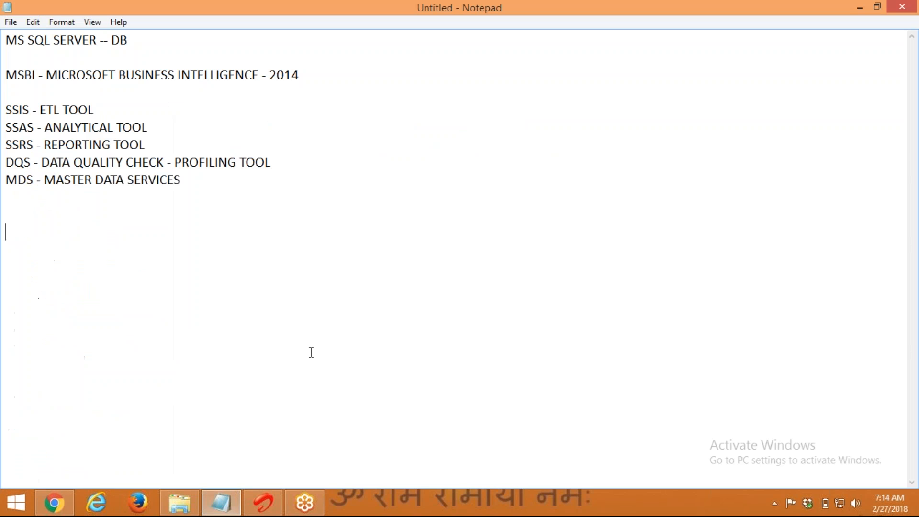
Type a NEED TO INSTALL list: SQL SERVER - DB and SSDT - SQL SERVER DATA TOOLS - BI TOOLS
text(NEED TO INSTALL)
key(Return)
text(SQL SERVER)
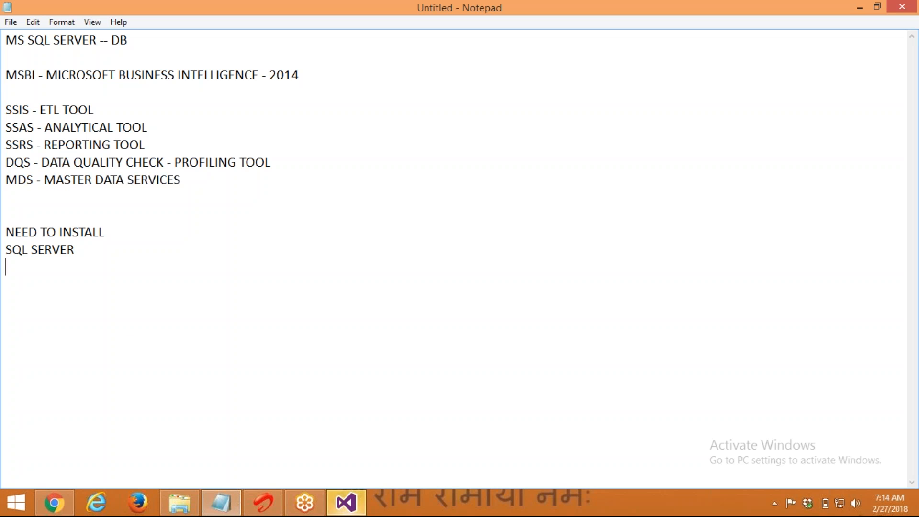
text(SSD)
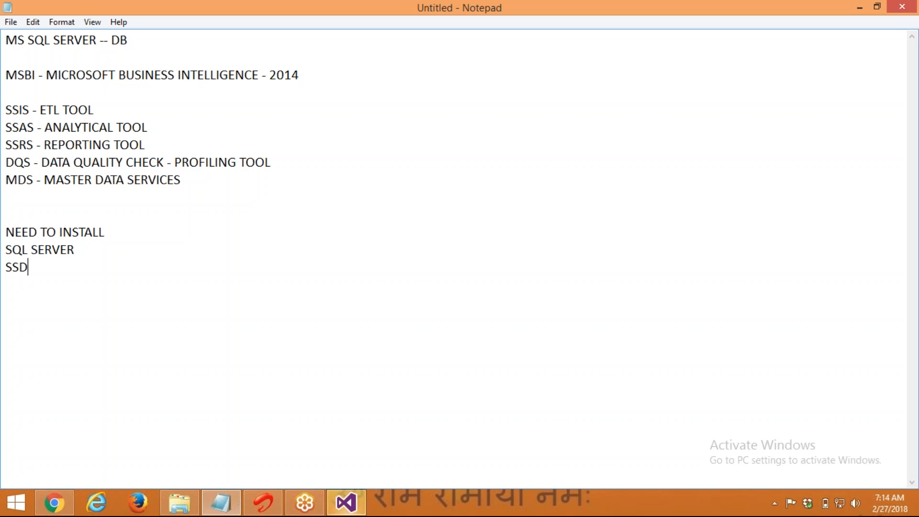
text(T - SQL SERVER DATA TOOLS)
key(Up)
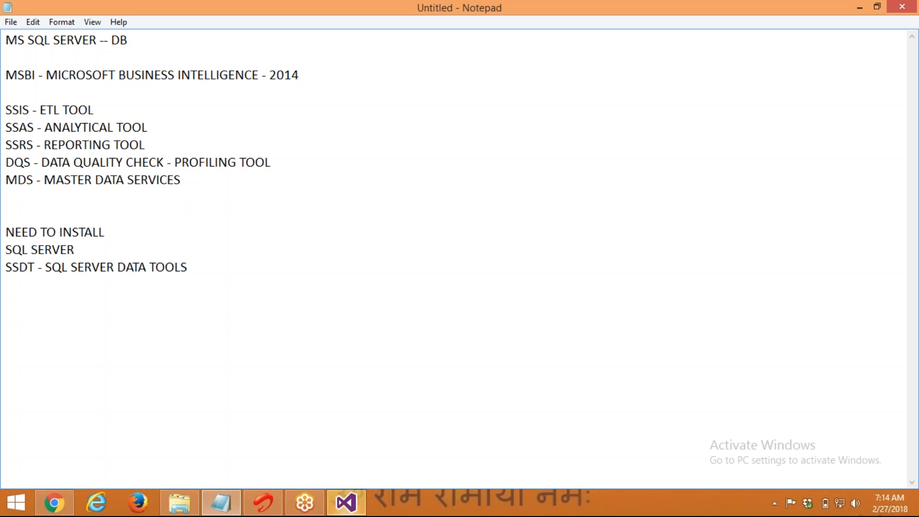
text(- DB)
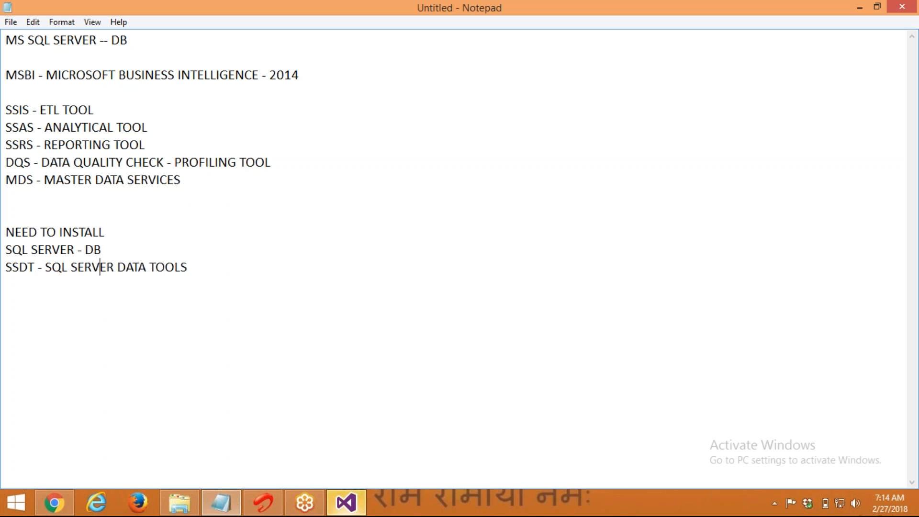
key(End)
text(- BI TOOLS)
key(Return)
key(Return)
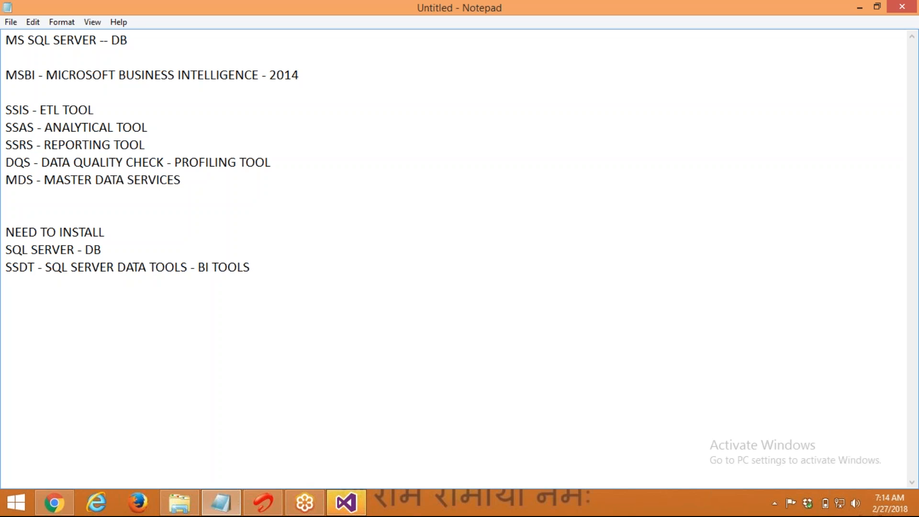
Highlight the SQL SERVER - DB and SSDT lines individually, then both together
click(6, 267)
key(shift+End)
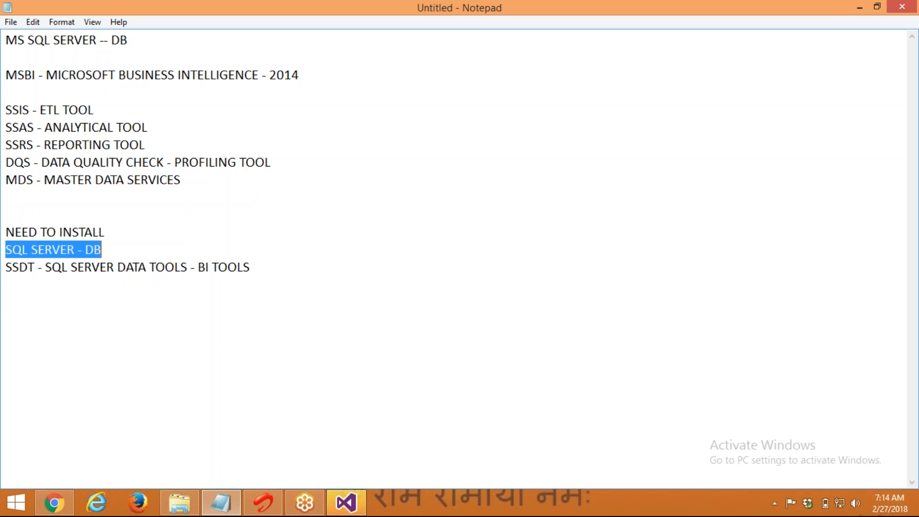
key(Down)
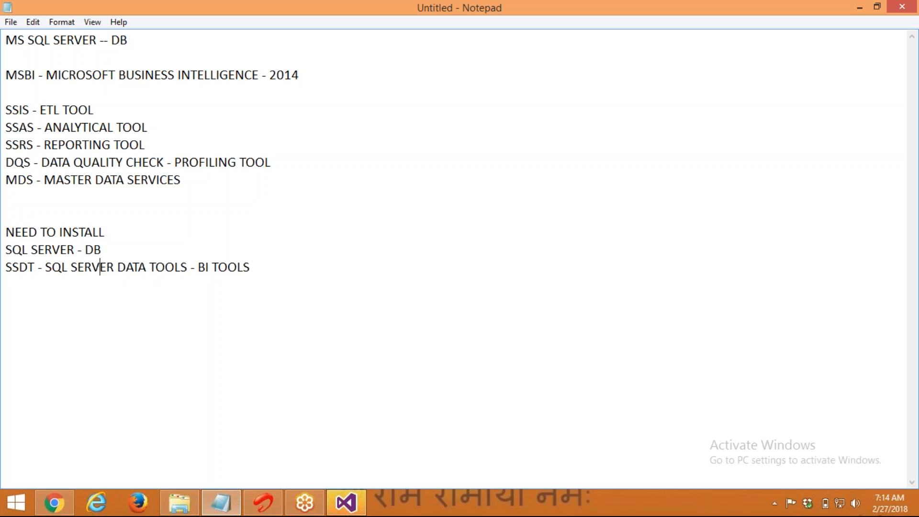
key(End)
key(shift+Home)
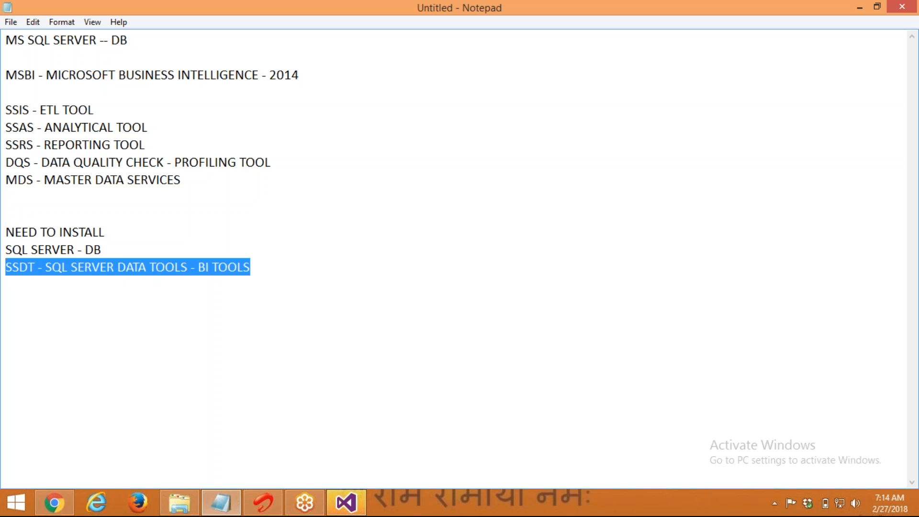
key(Up)
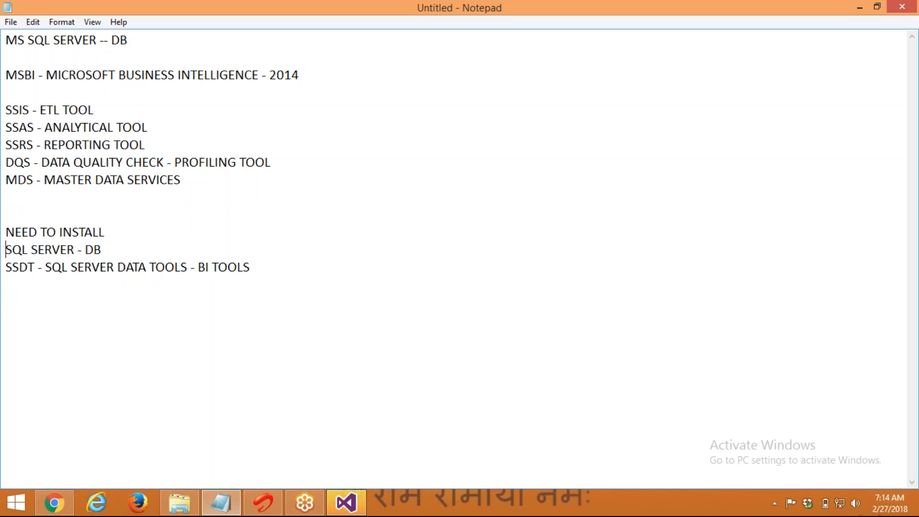
key(shift+Down)
key(shift+Down)
key(Down)
key(alt+space)
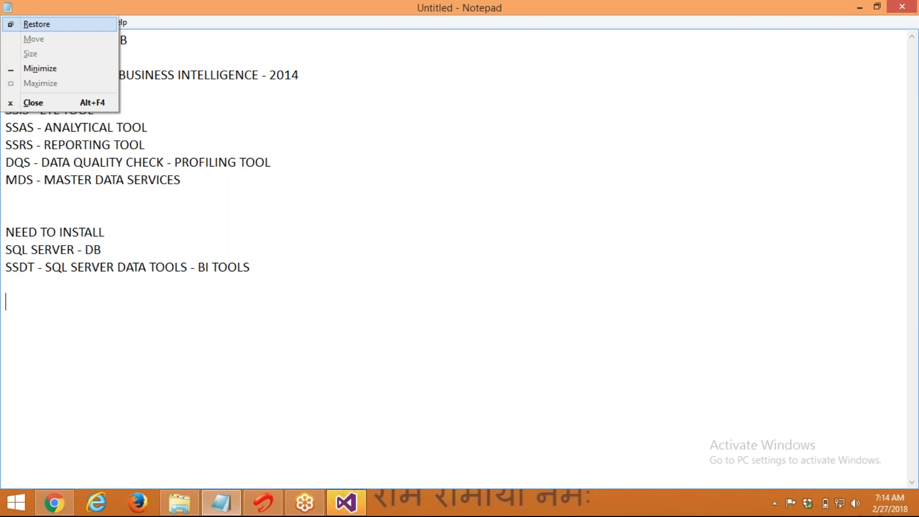
Minimize Notepad, launch SQL Server 2014 Management Studio from the Start menu, and return to Notepad
key(n)
click(14, 501)
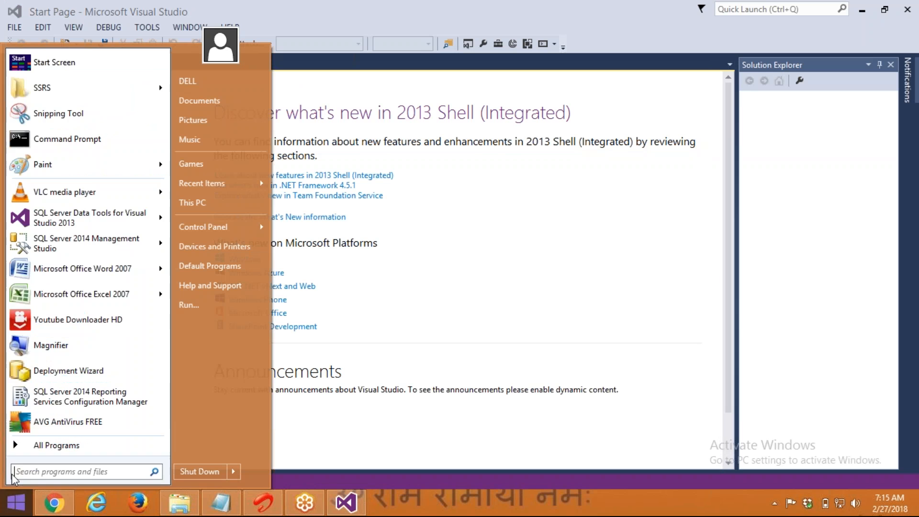
click(38, 445)
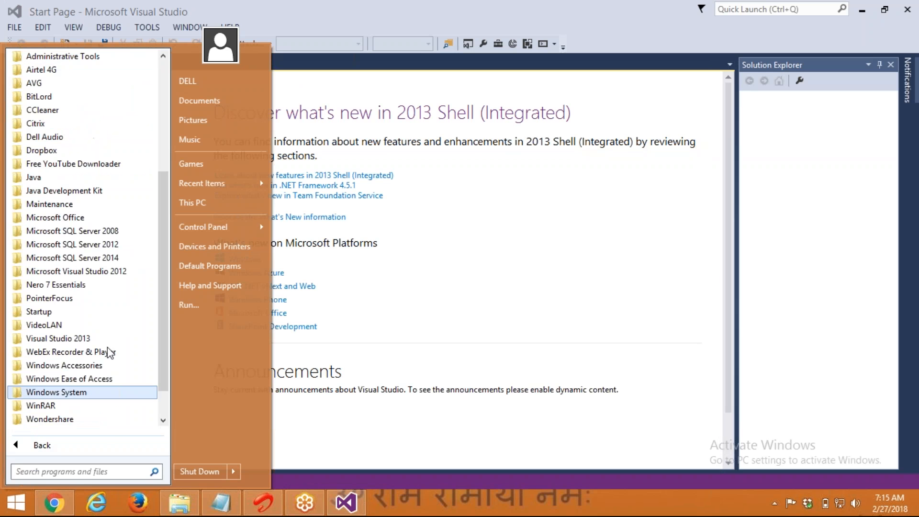
click(111, 257)
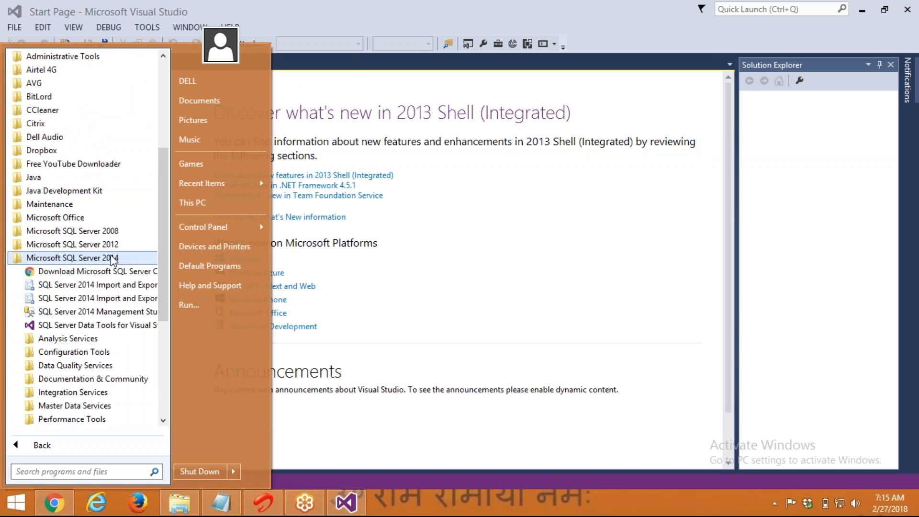
click(89, 311)
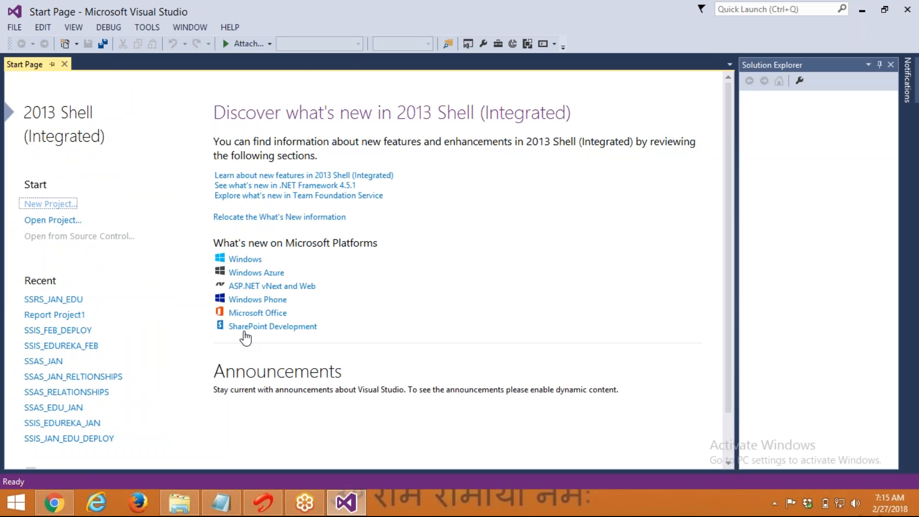
click(221, 503)
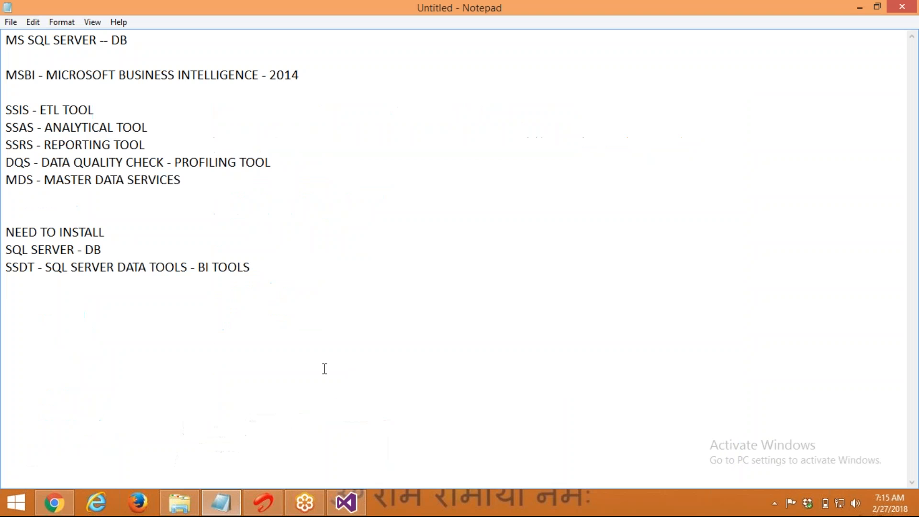
Add lines 'ETL CLASSES - DATABASE' and 'MYTARGET - DATABASE', then connect Management Studio to the local server
text(ETL CLASSES - DATABASE)
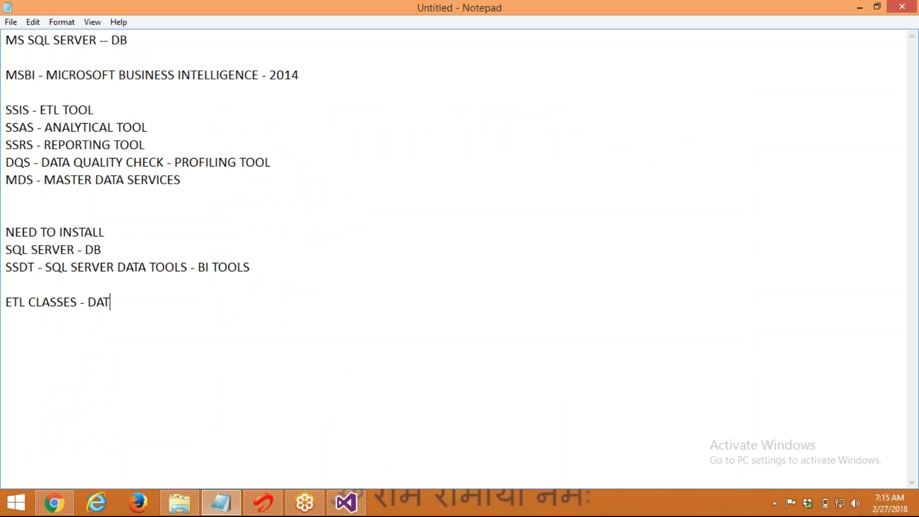
key(Return)
text(MYTARGET)
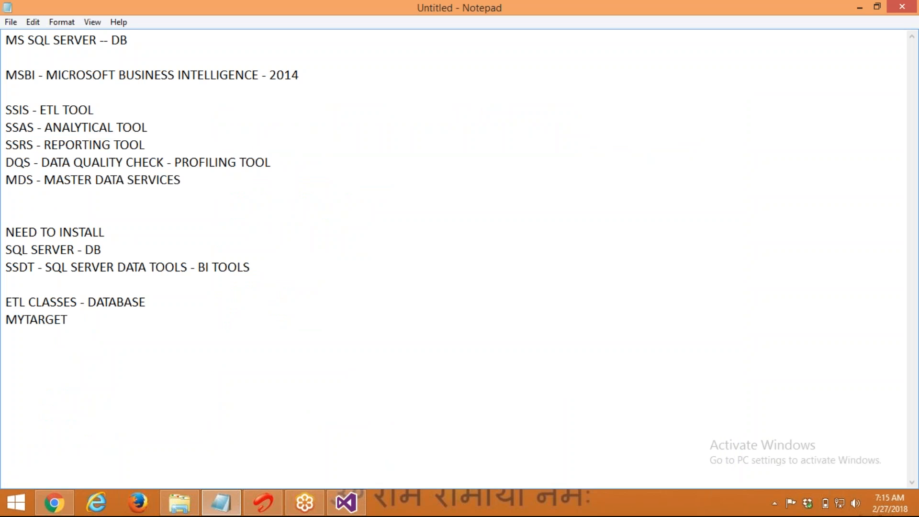
text( - DATABASE)
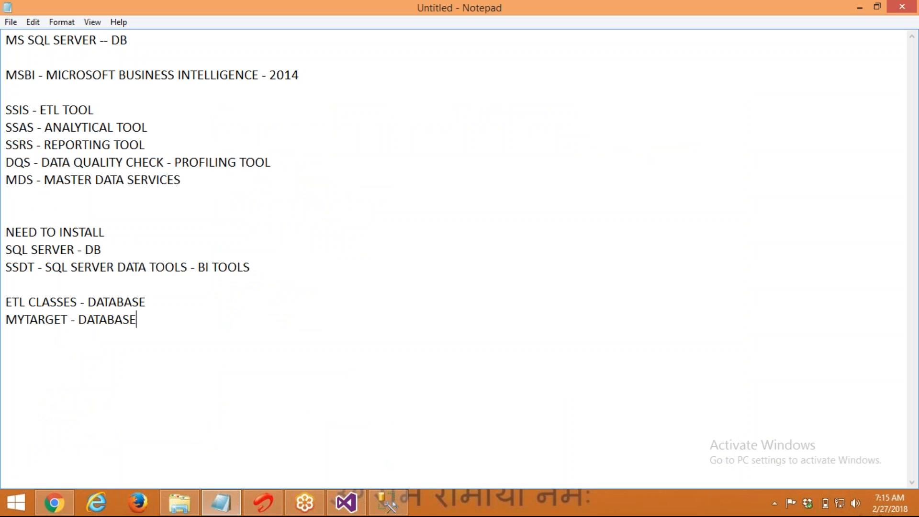
key(Return)
key(Return)
key(alt+space)
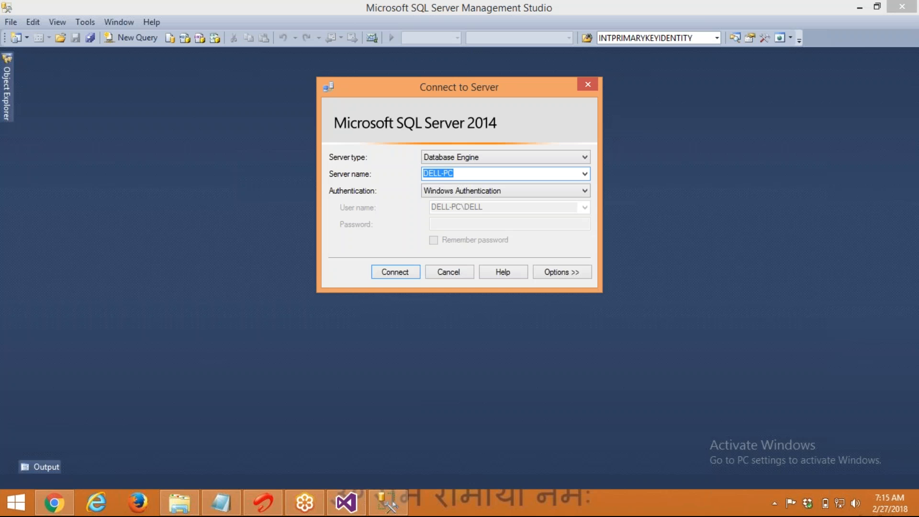
click(388, 268)
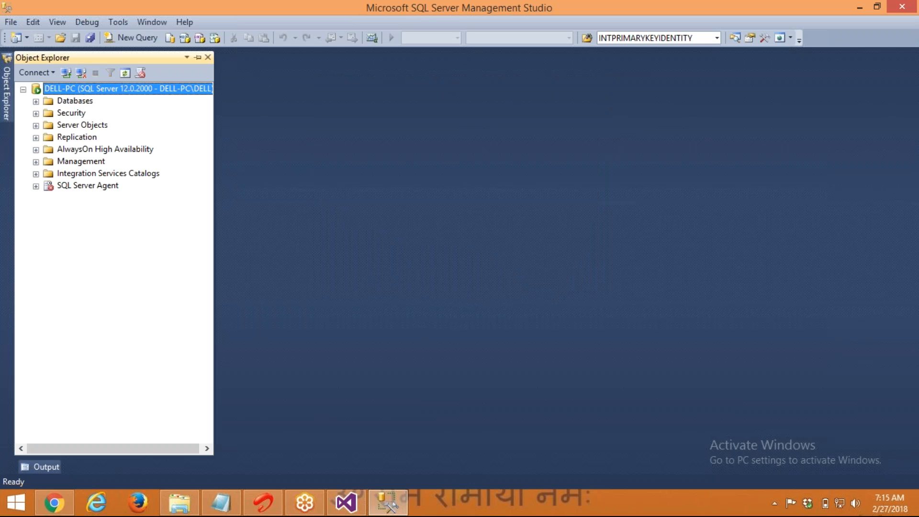
Open a new query, pin Object Explorer, and expand Databases to show ETLCLASSES and MYTARGET
click(138, 38)
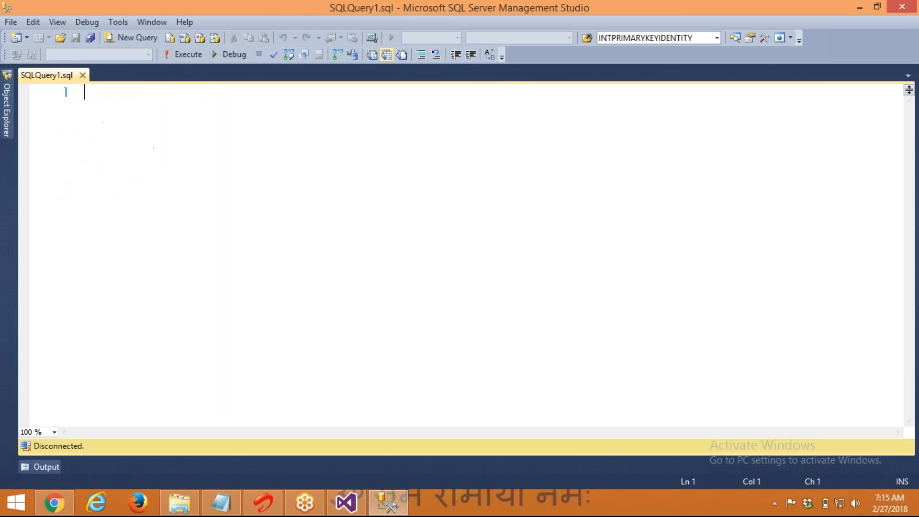
click(7, 120)
click(196, 73)
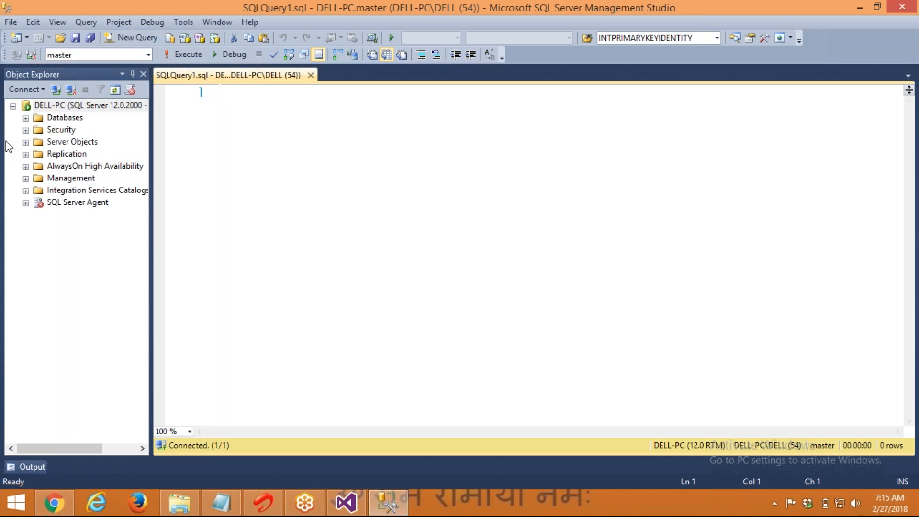
click(25, 118)
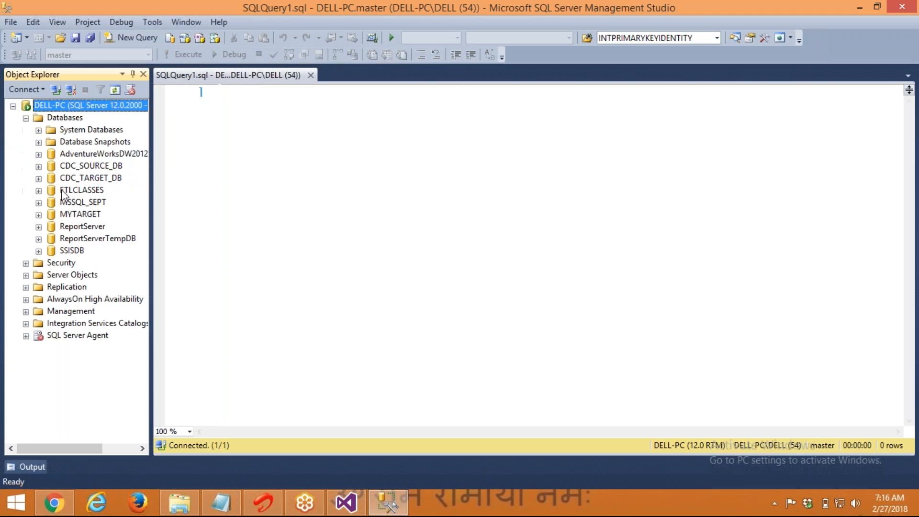
click(76, 192)
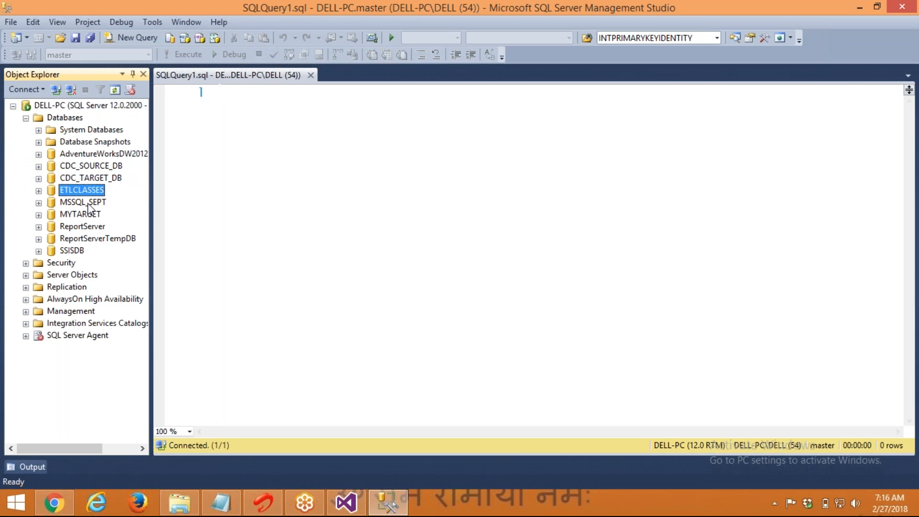
click(89, 214)
click(84, 191)
click(89, 215)
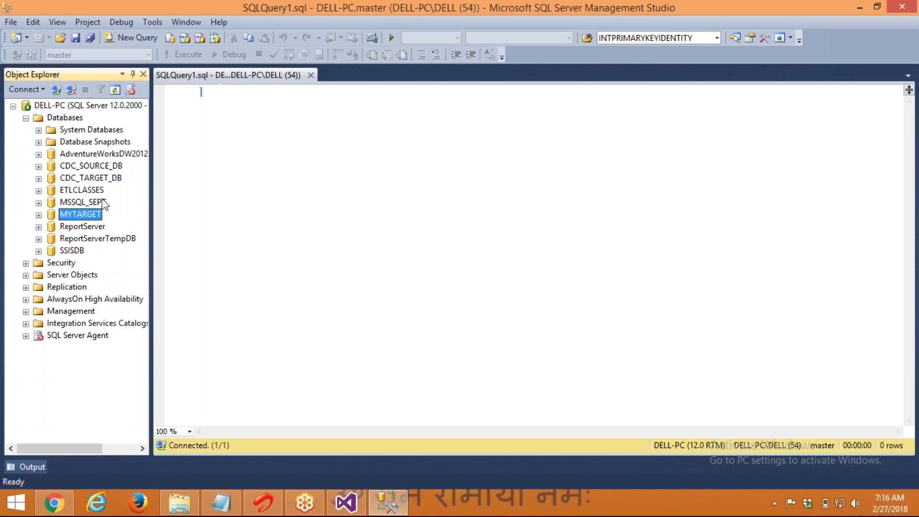
click(83, 192)
click(248, 178)
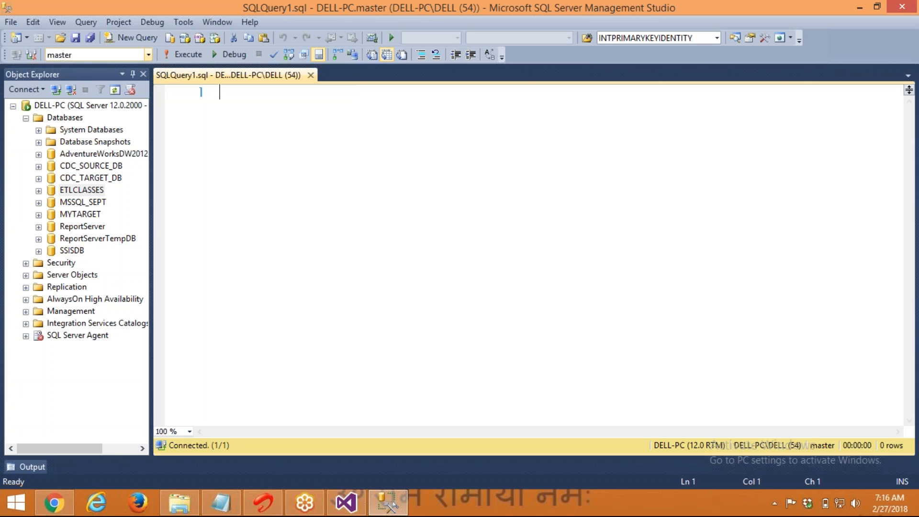
Set the query's database to ETLCLASSES, then switch to Visual Studio
click(148, 55)
click(104, 106)
click(345, 503)
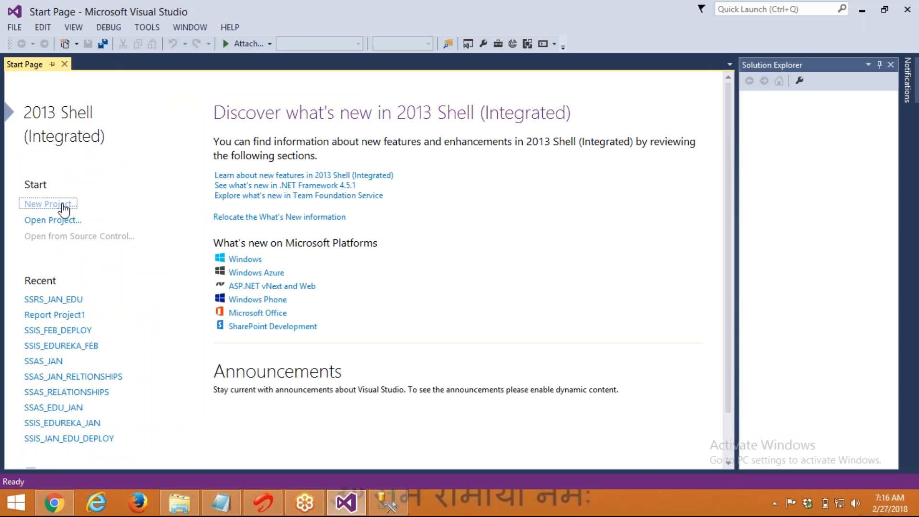
Copy the SSIS_CHAITANYA folder path and choose the Integration Services Project template for a new project
click(178, 503)
click(403, 106)
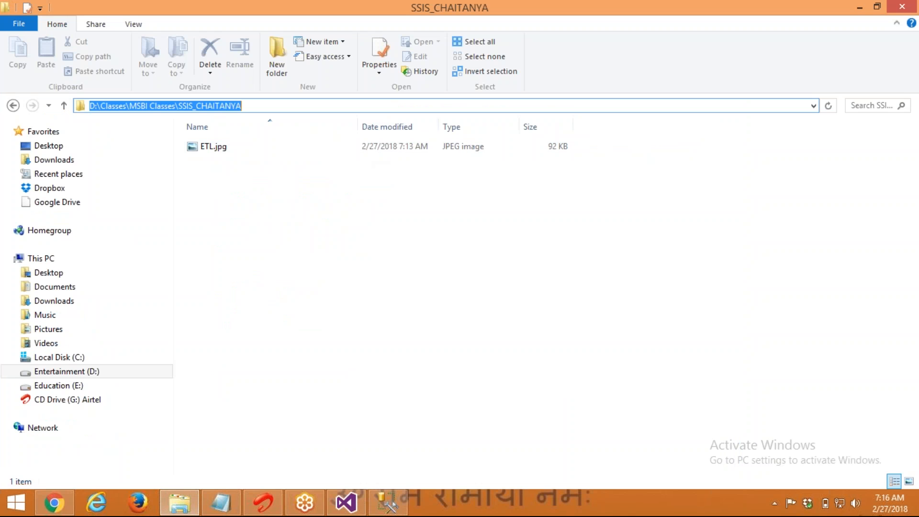
key(alt+Tab)
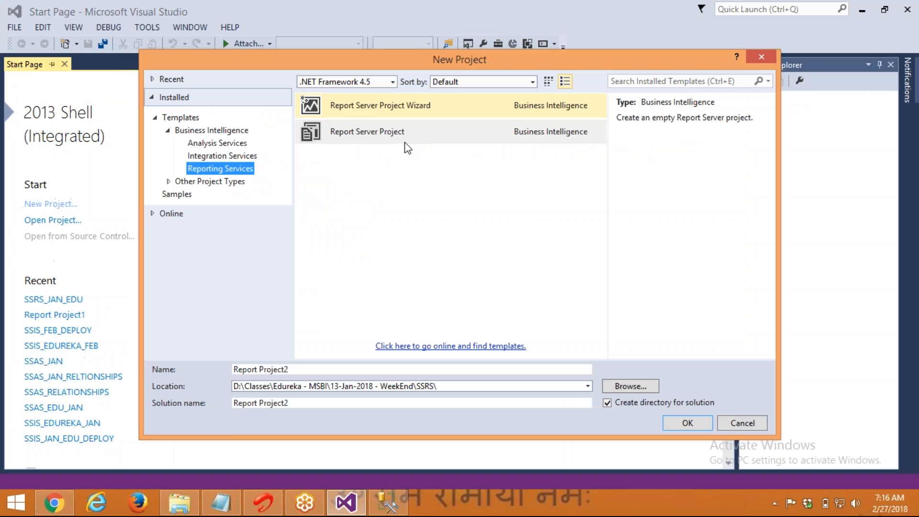
click(211, 156)
click(331, 106)
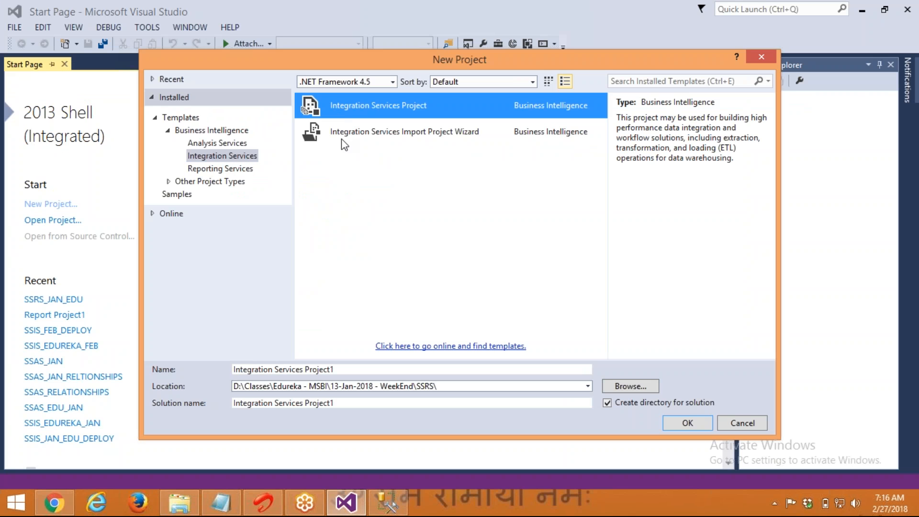
Set the project location to SSIS_CHAITANYA, name it SSIS_FEB_CHAITANYA, and create it
click(633, 387)
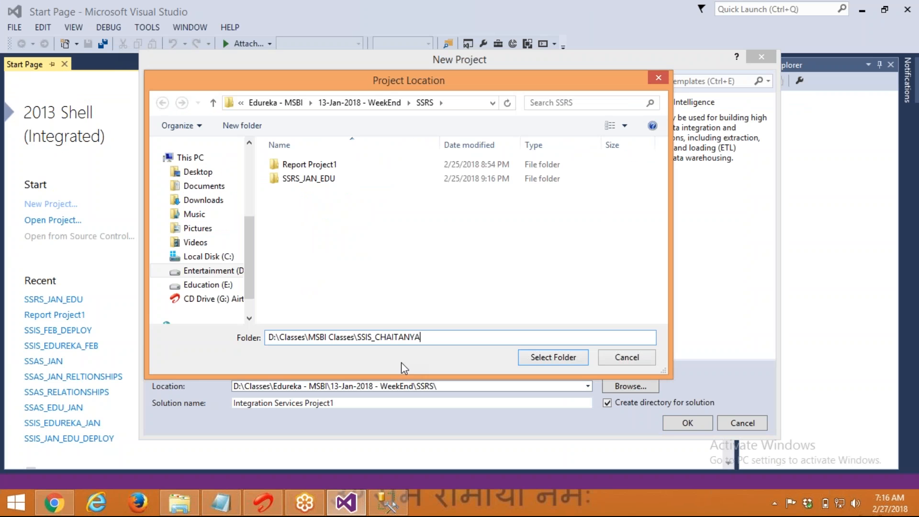
key(Return)
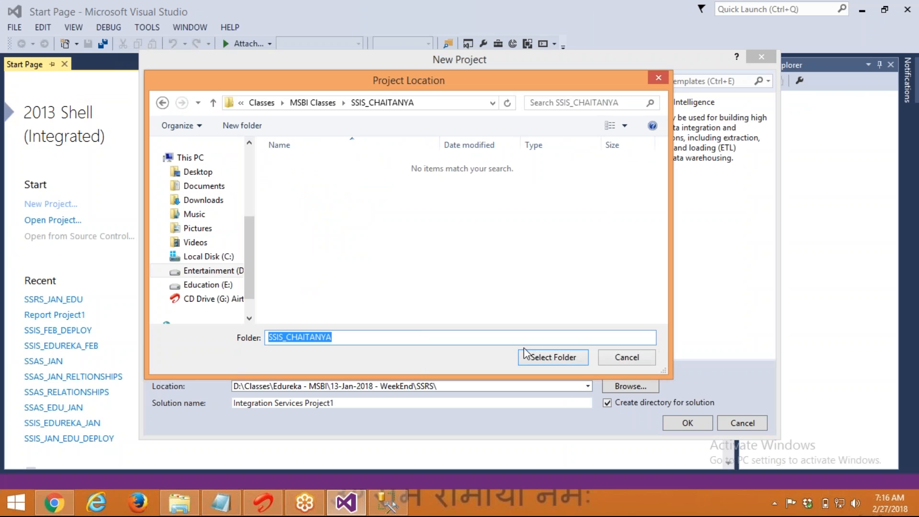
click(535, 358)
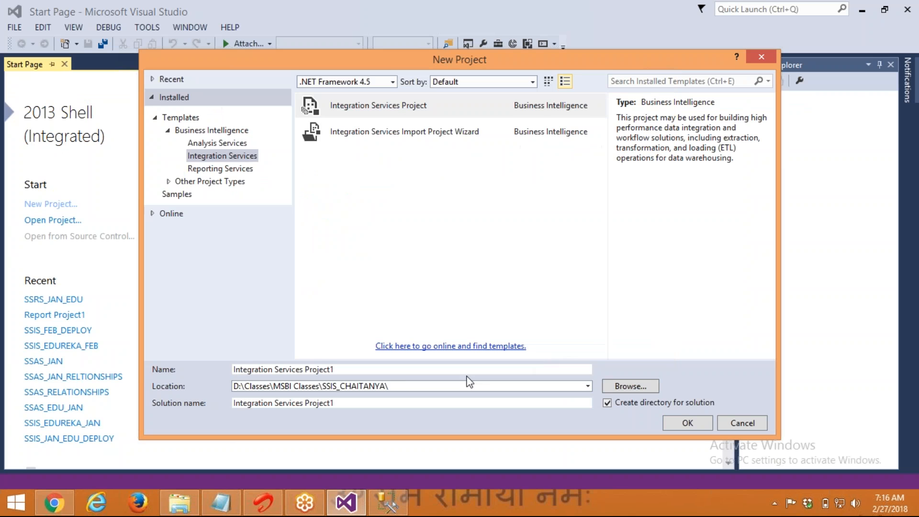
drag(349, 370, 149, 486)
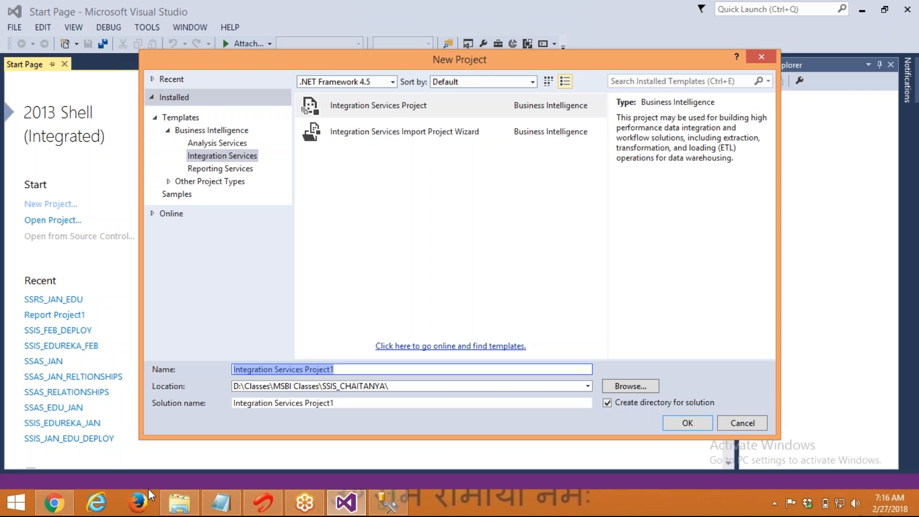
text(SSIS_)
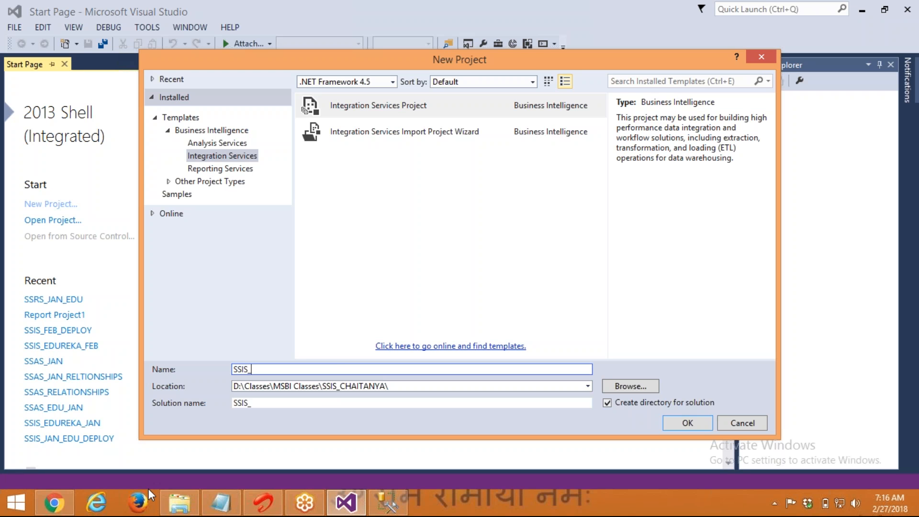
text(FEB_CHAITANYA)
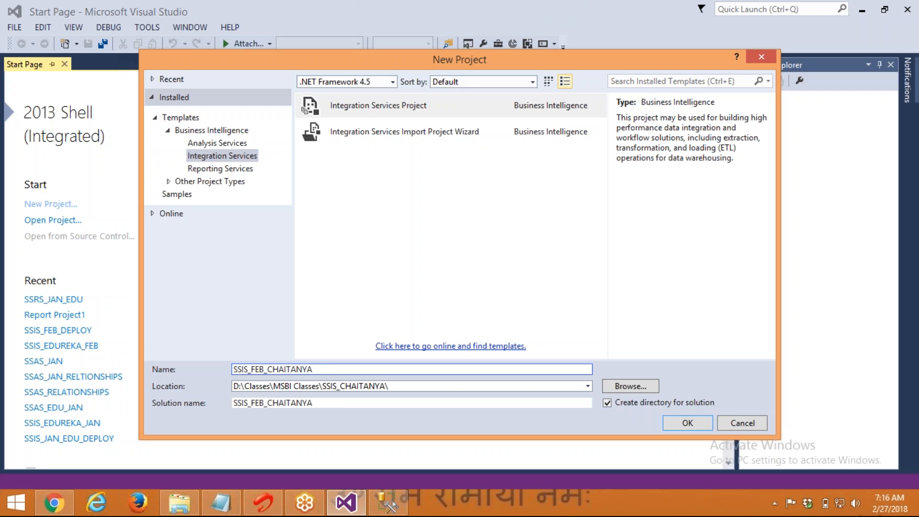
click(696, 425)
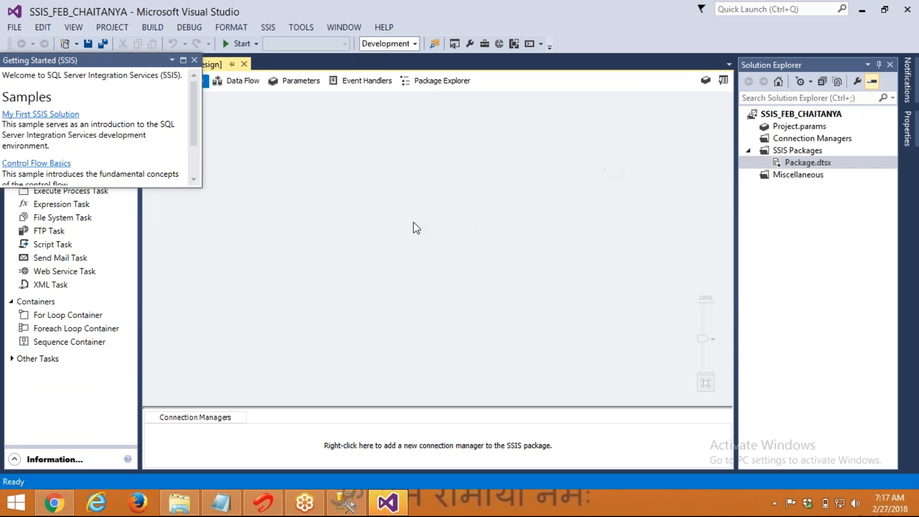
Dismiss the Getting Started panel, close Package.dtsx, and reopen it from Solution Explorer
click(194, 61)
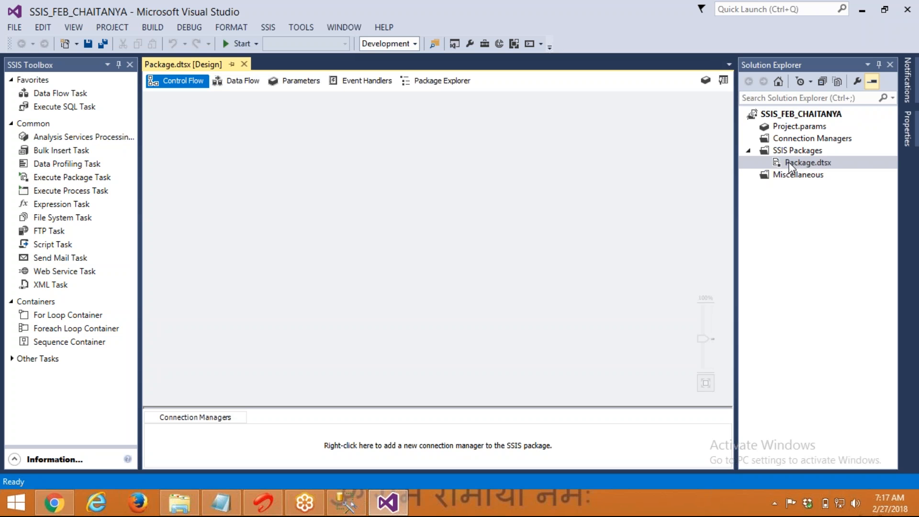
click(244, 65)
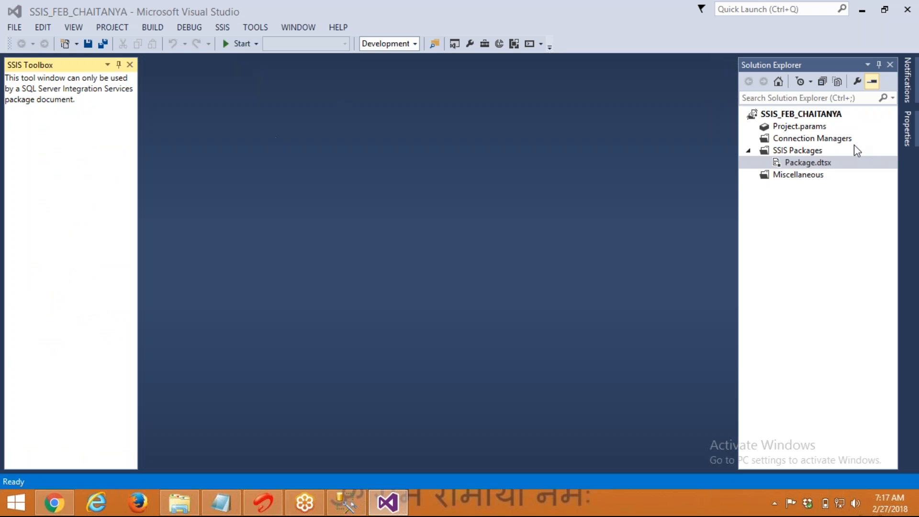
double_click(801, 163)
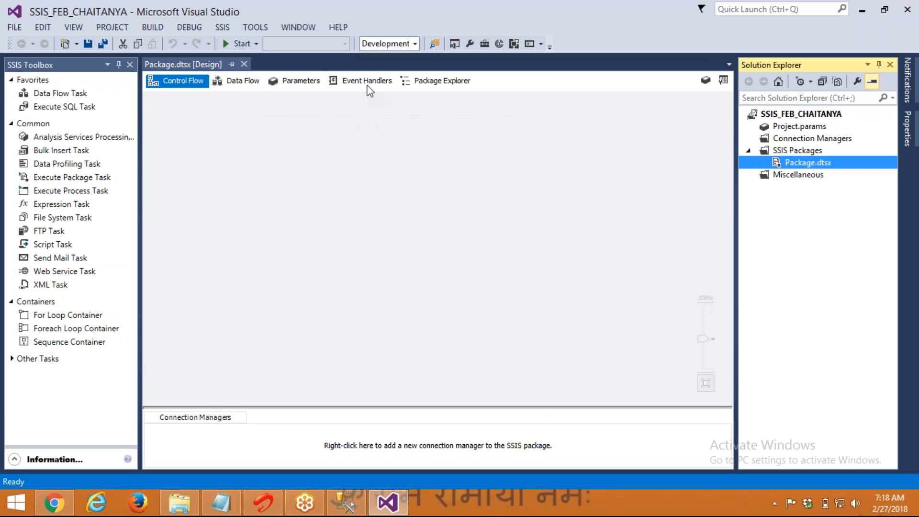
Go up to MSBI Classes, open the MSBI_DEC folder, and view img2.JPG in Photo Viewer
click(191, 503)
click(286, 106)
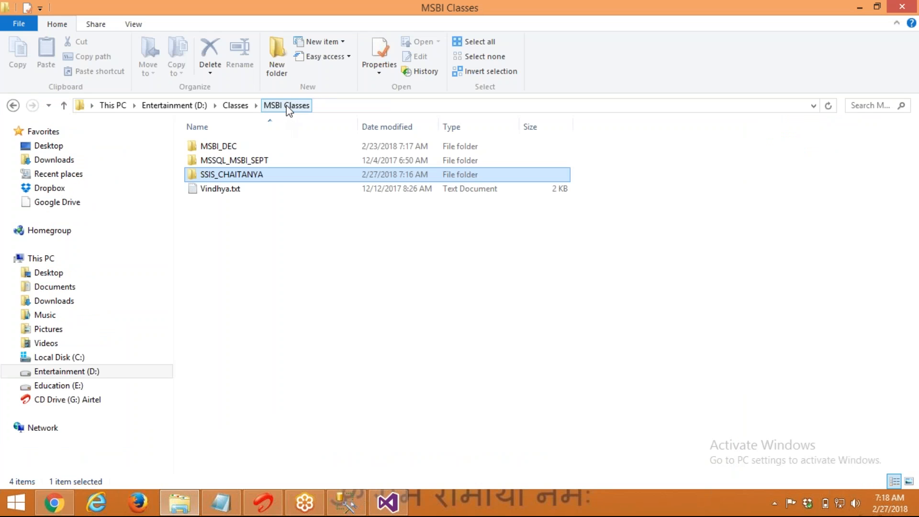
click(231, 147)
double_click(232, 147)
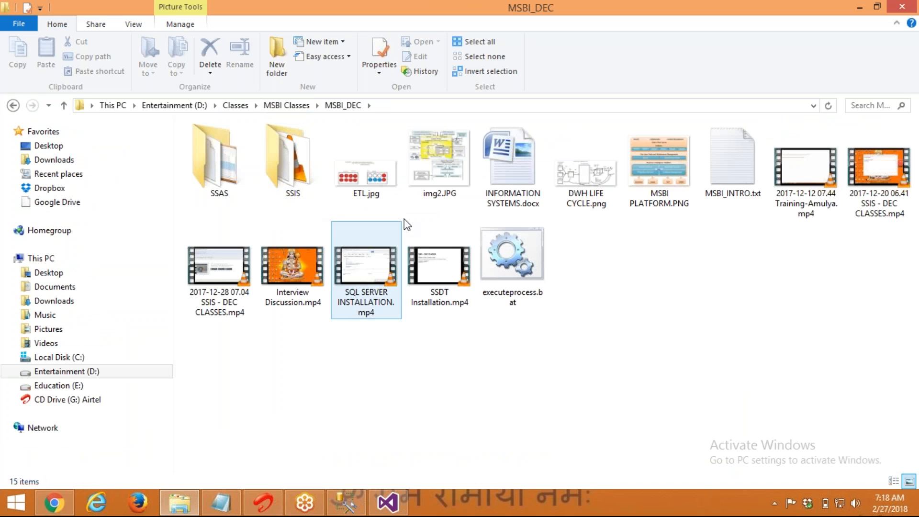
click(438, 164)
double_click(437, 165)
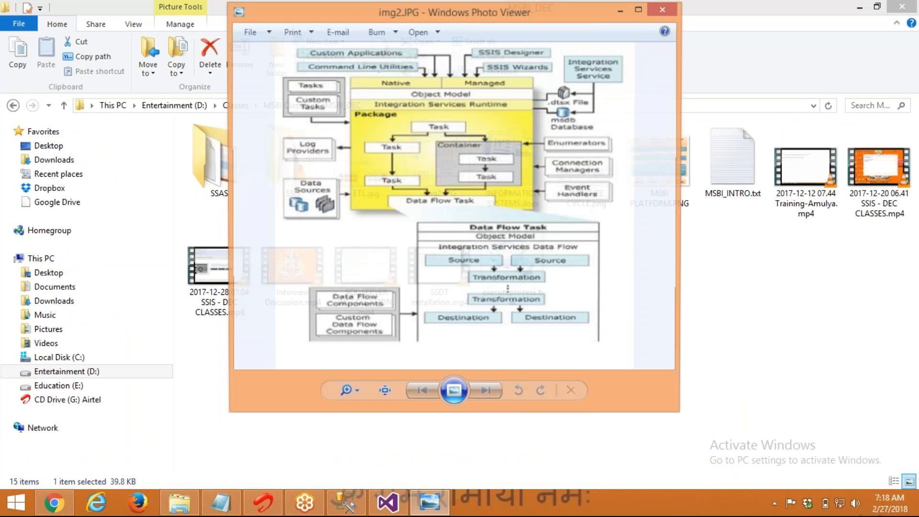
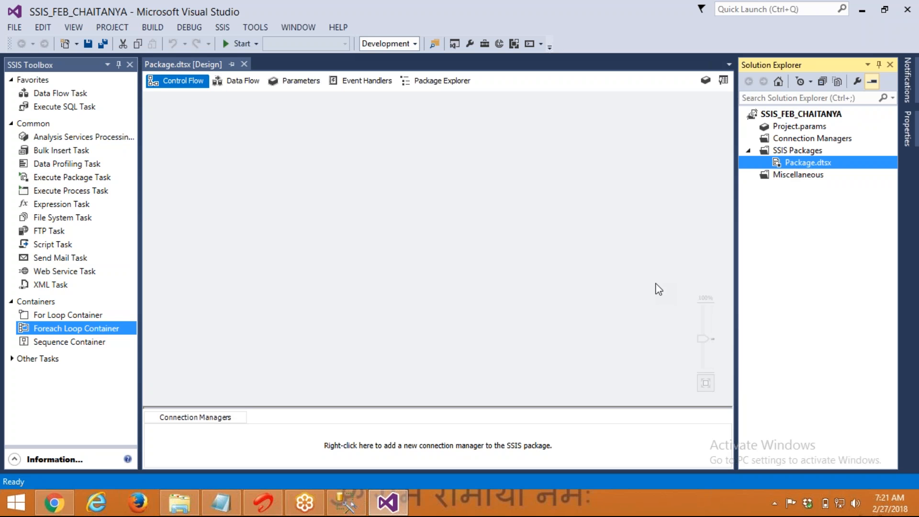
Rename Package.dtsx to BASICS.dtsx in Solution Explorer and save it
key(F2)
text(BASICS)
key(Return)
key(ctrl+s)
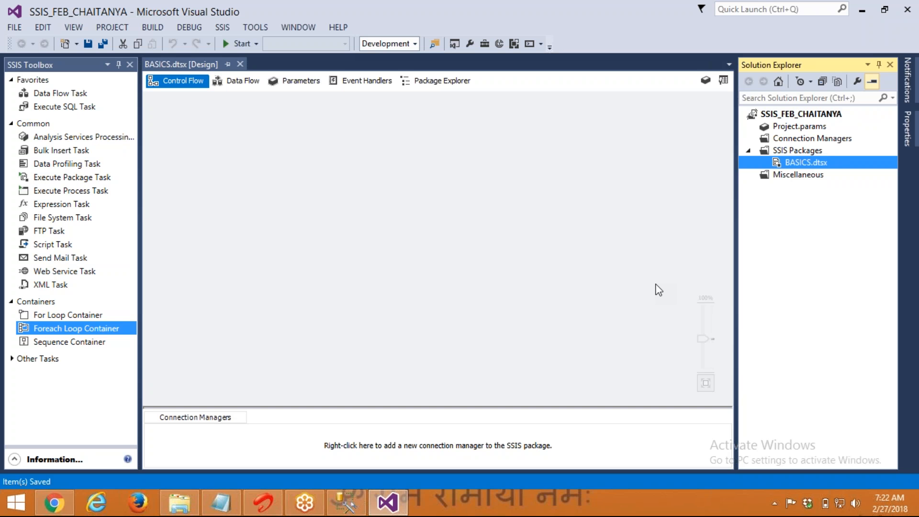
In SSMS, write comments 'LOAD CUSTOMERS TABLE DATA FROM ETLCLASSES TO FLATFILE' and 'FLATFILE - NOTEPAD, CSV'
click(361, 499)
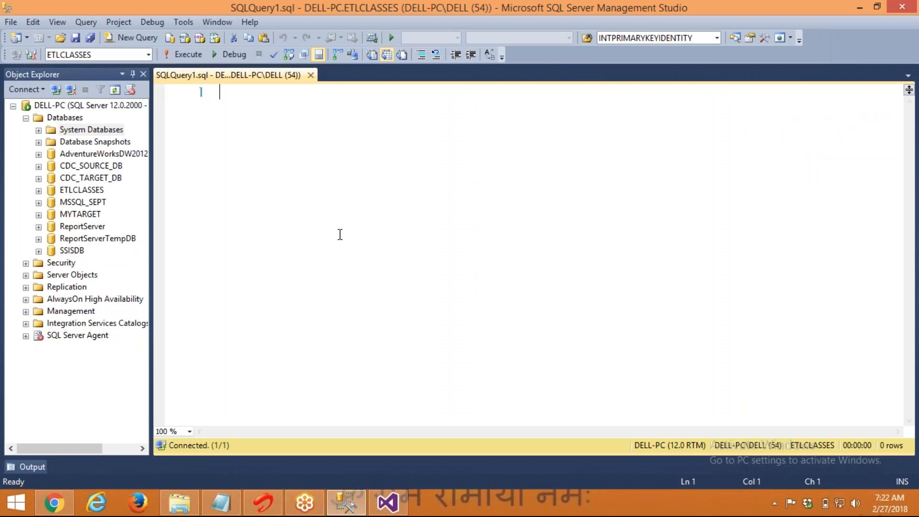
text(-- )
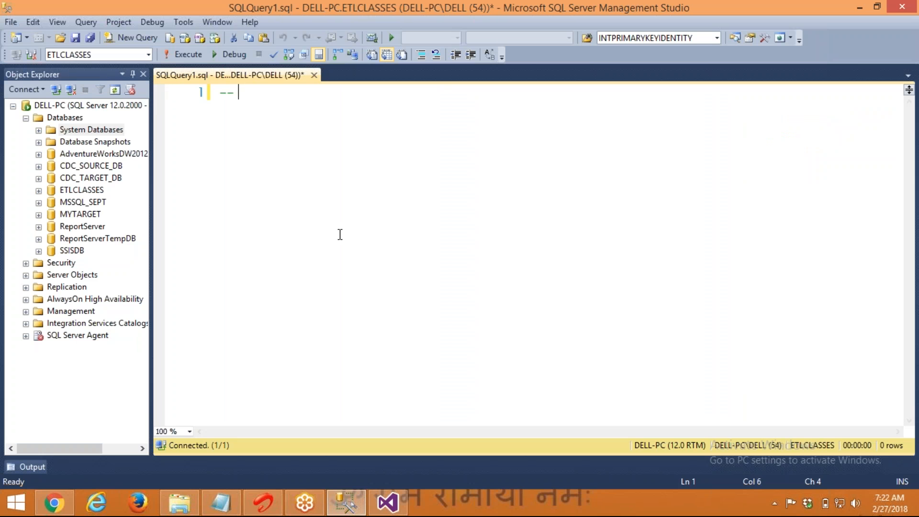
text(C)
key(BackSpace)
text(LOAD CUST)
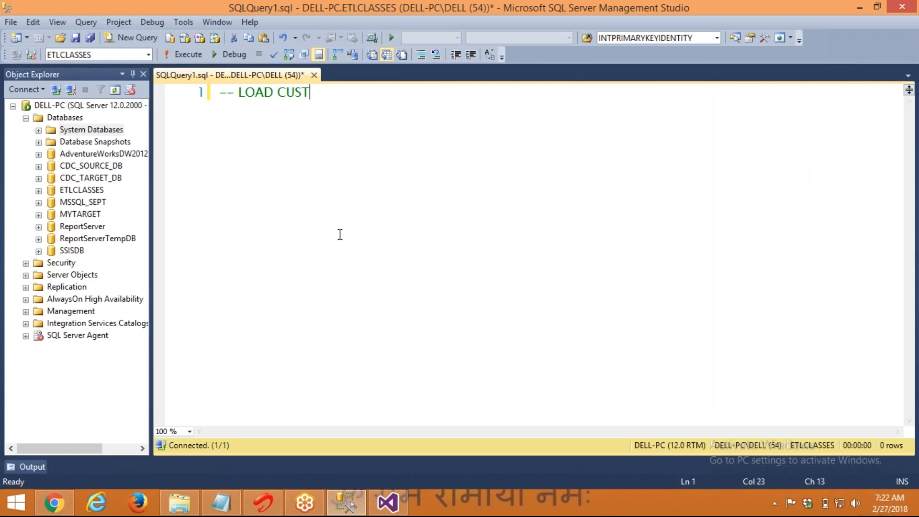
text(OMERS TABLE)
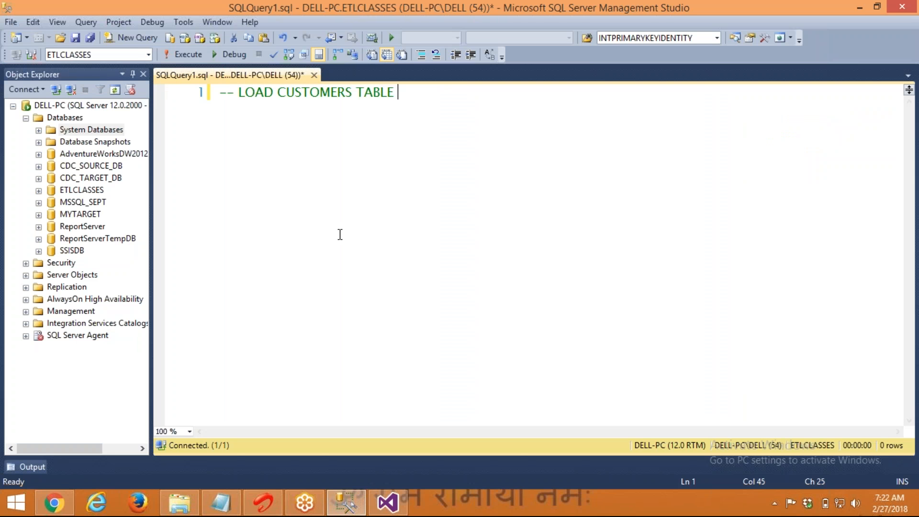
click(265, 511)
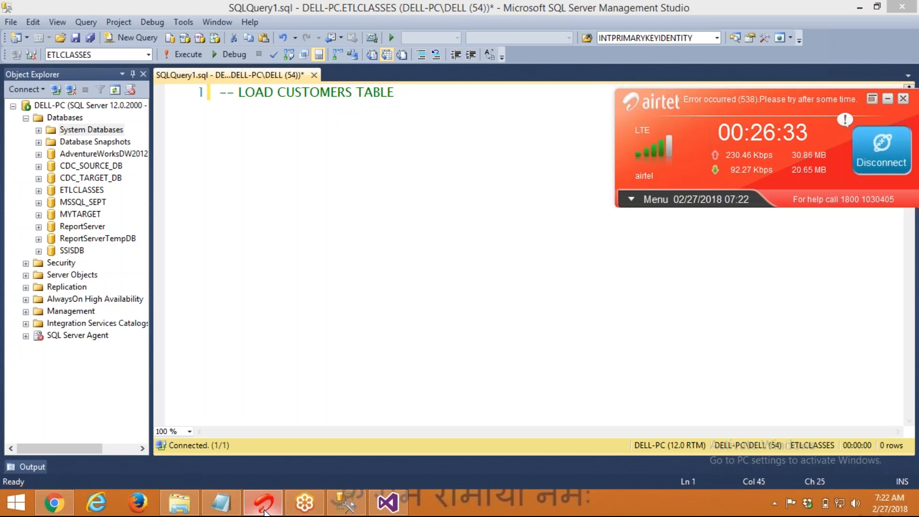
click(265, 511)
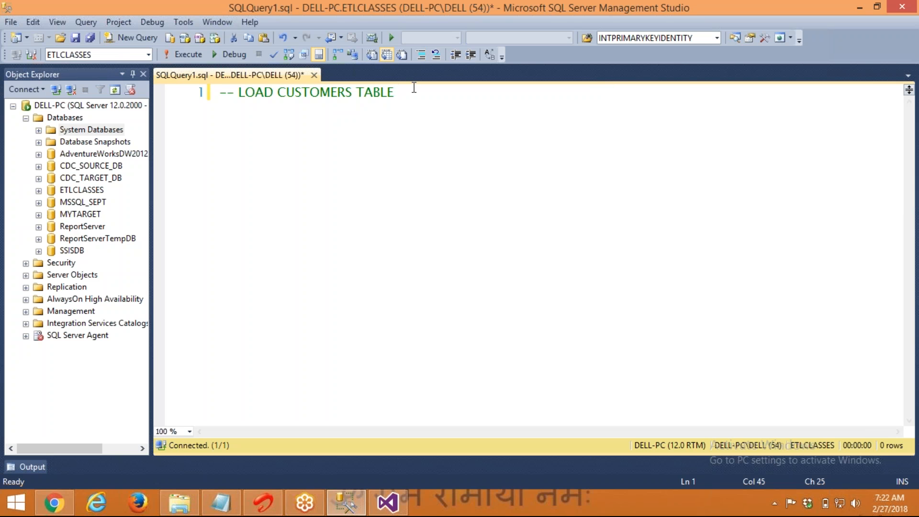
text(DATA FROM ETLCLOA)
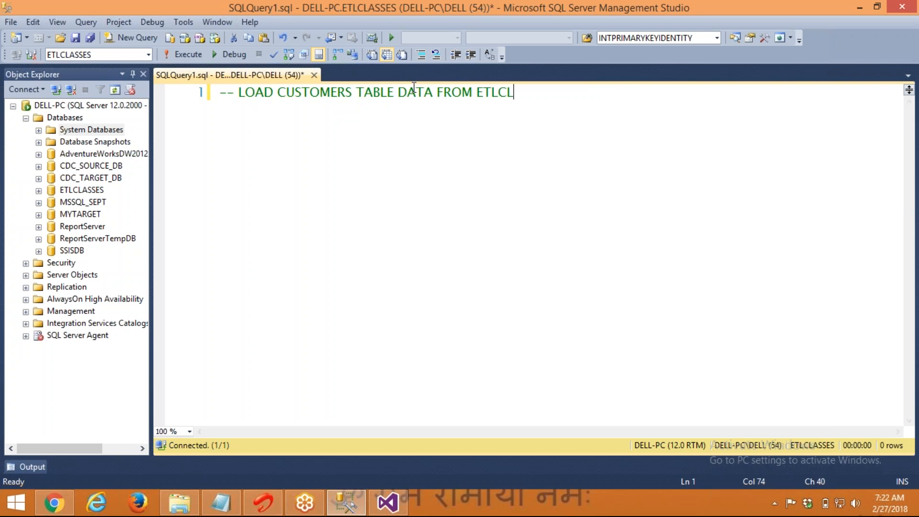
key(BackSpace)
key(BackSpace)
text(ASES)
key(BackSpace)
key(BackSpace)
text(SES TO )
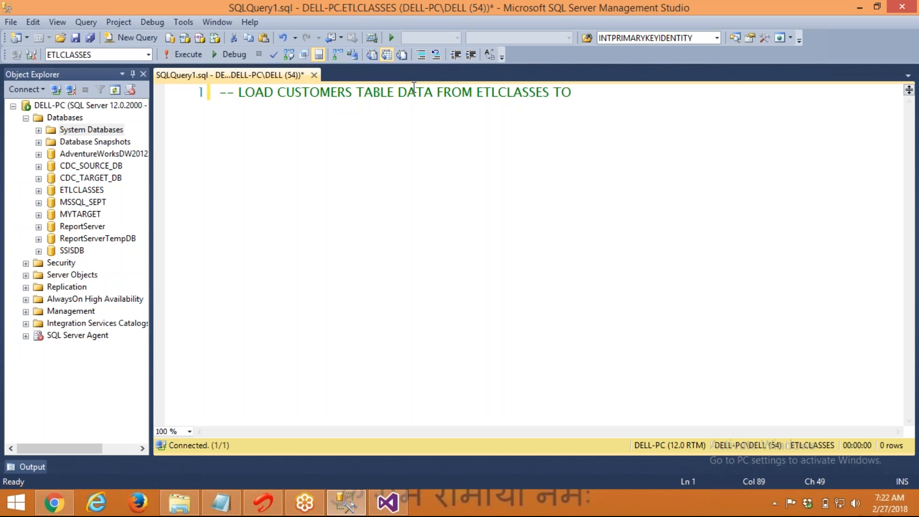
text(FALTFILE)
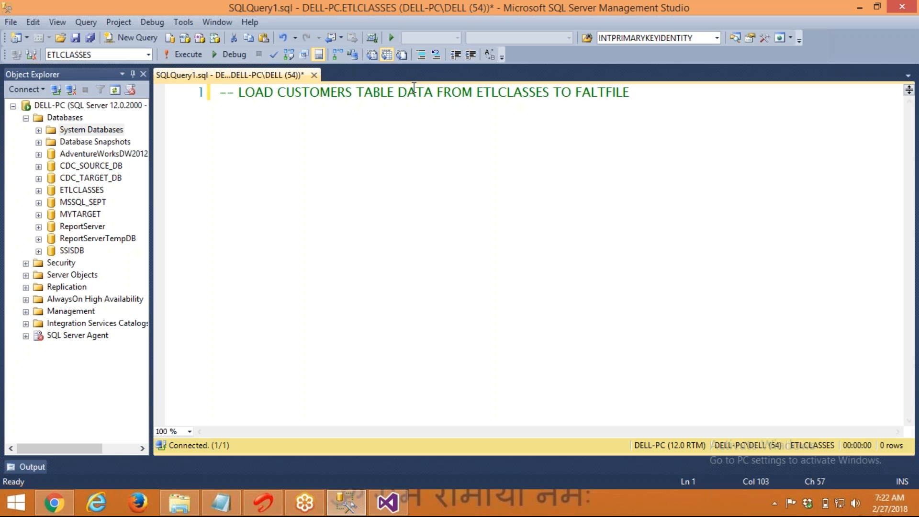
key(Left)
key(Left)
key(Left)
key(Left)
key(Left)
key(BackSpace)
key(BackSpace)
text(LA)
key(End)
key(Return)
text(--F)
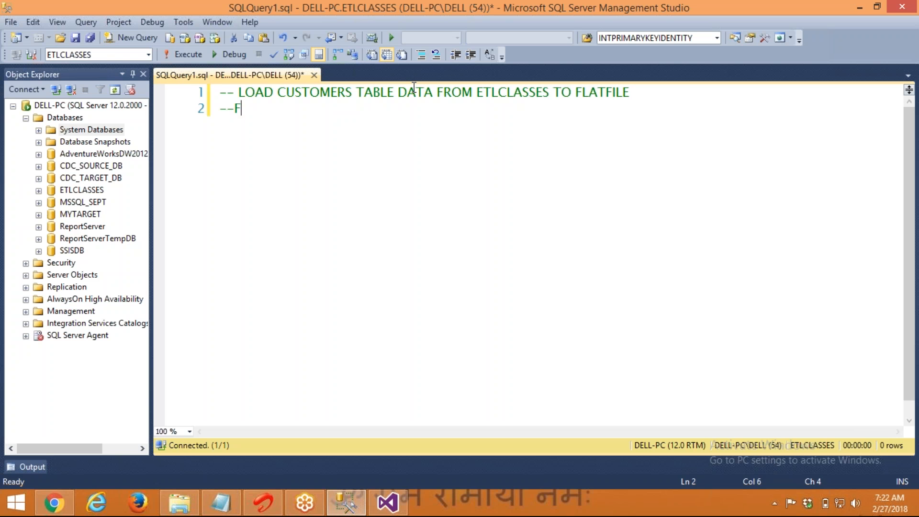
text(LATFILE )
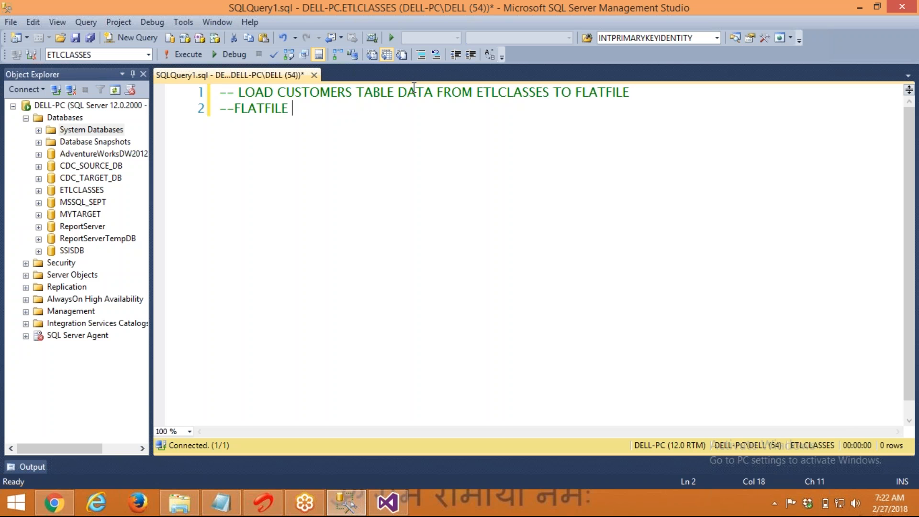
text(- NOTEPAD, CSV)
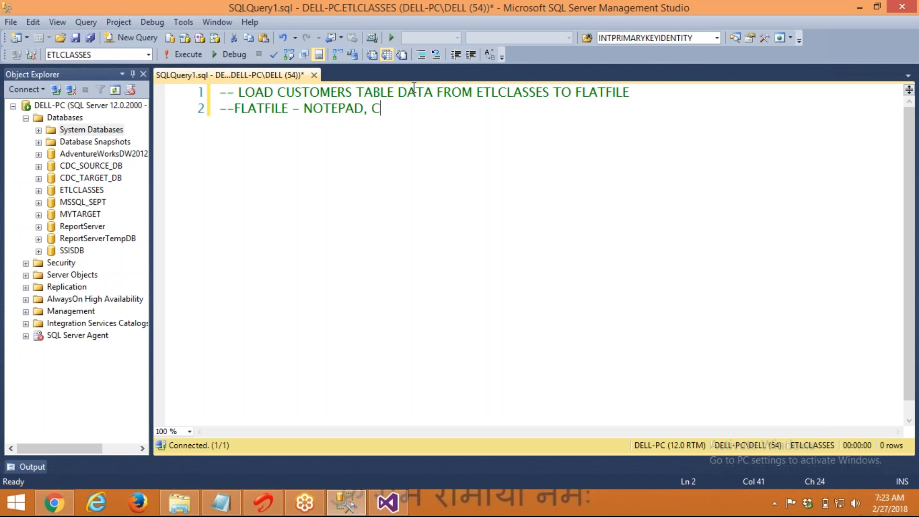
key(Return)
key(Return)
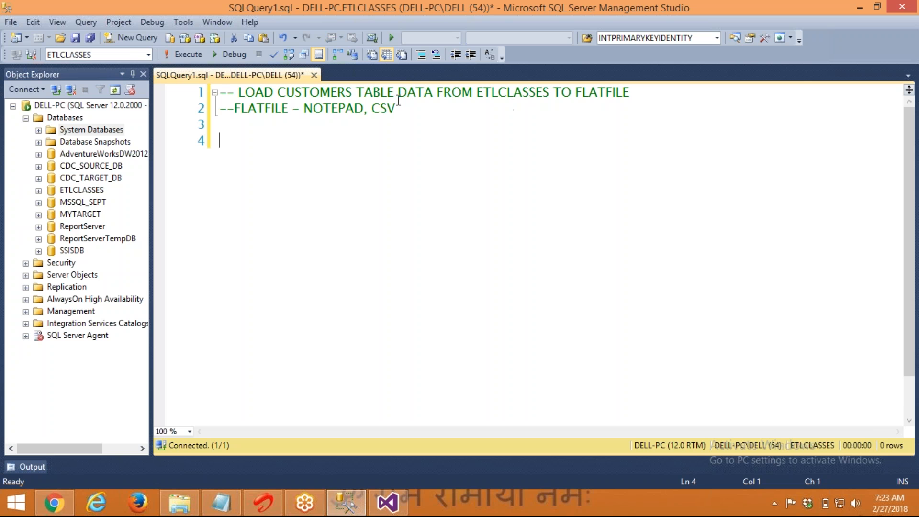
Run SELECT * FROM CUSTOMERS, which returns 11 rows
text(SELECT * FROM CUSTOMER)
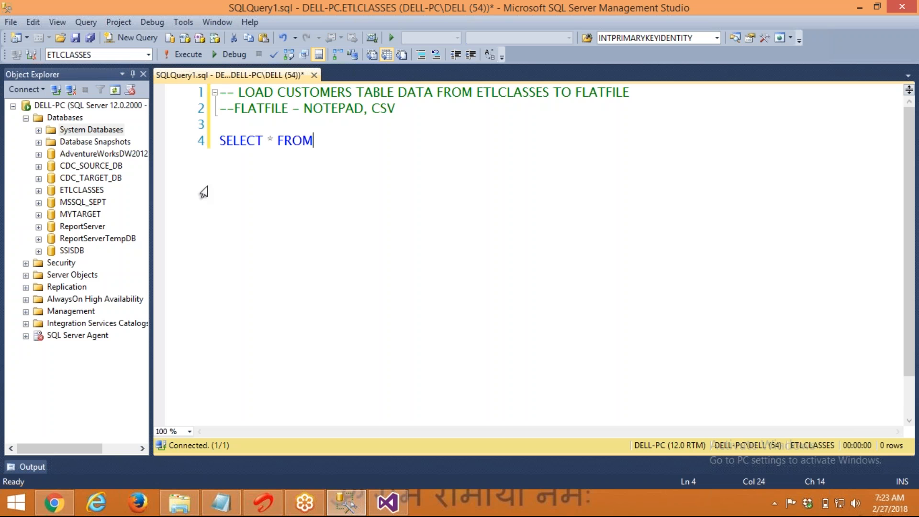
key(Tab)
key(Return)
key(shift+Up)
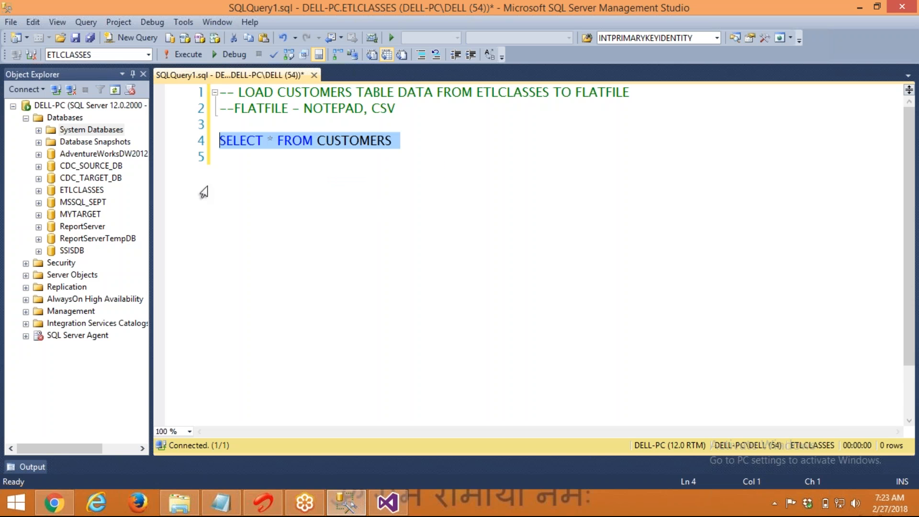
key(F5)
key(Down)
key(Return)
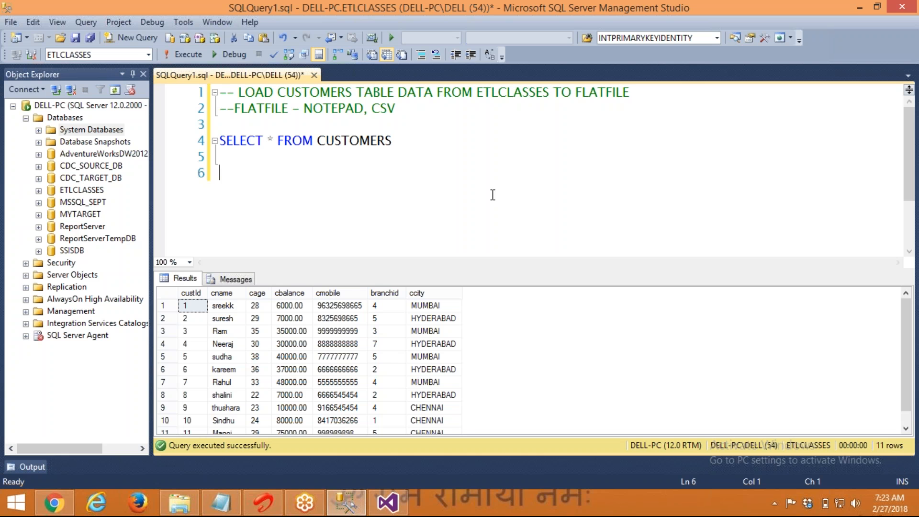
double_click(360, 140)
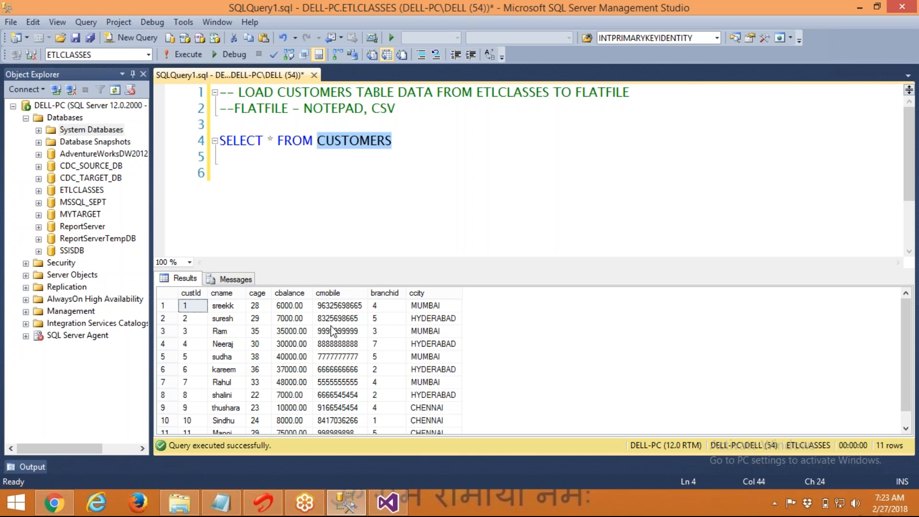
click(402, 191)
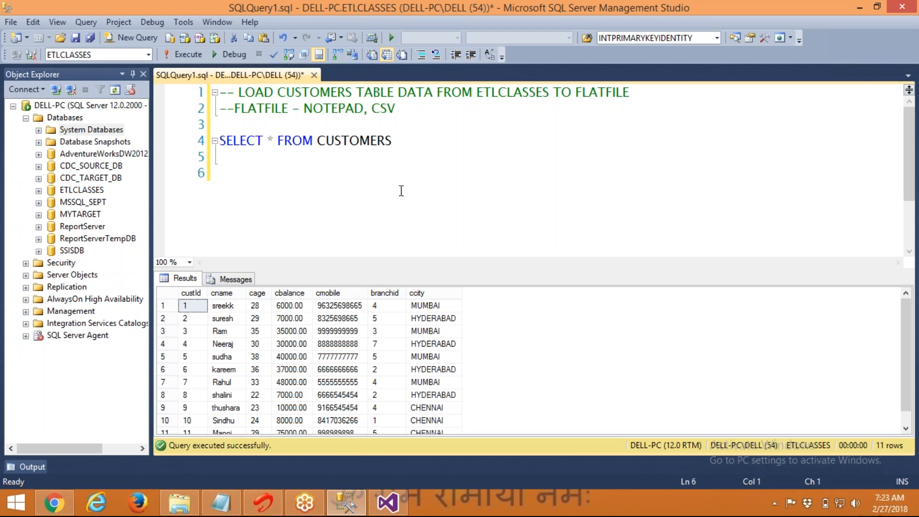
Go back to the BASICS package in Visual Studio, then bring up File Explorer
click(388, 502)
click(393, 314)
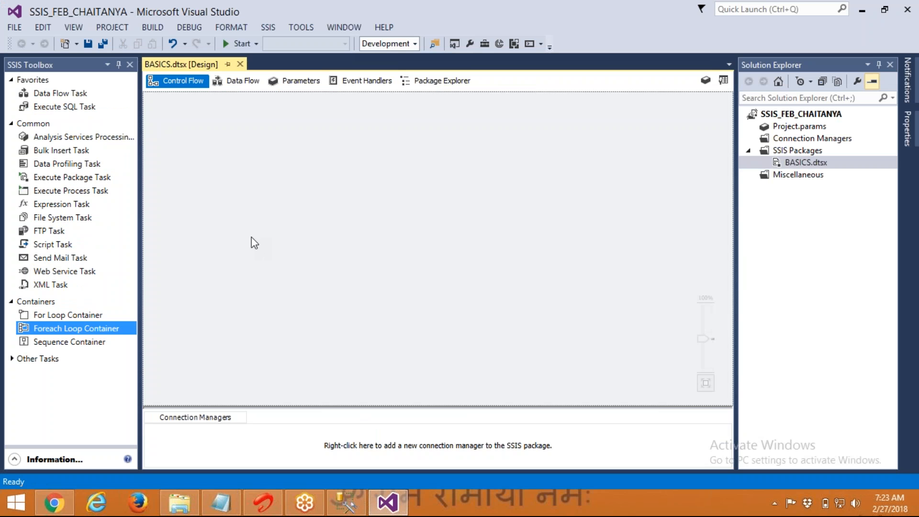
click(185, 499)
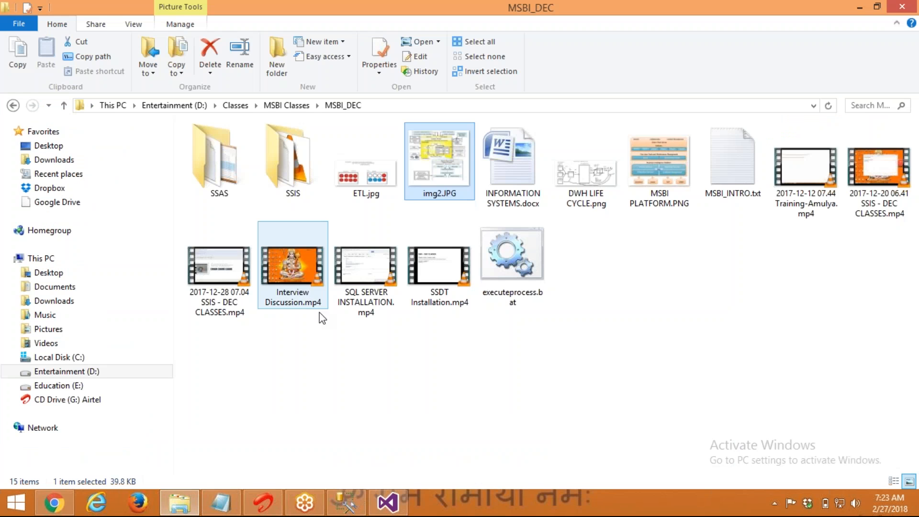
Navigate to the SSIS_CHAITANYA folder, briefly checking the SSIS_FEB_CHAITANYA project folder
click(276, 108)
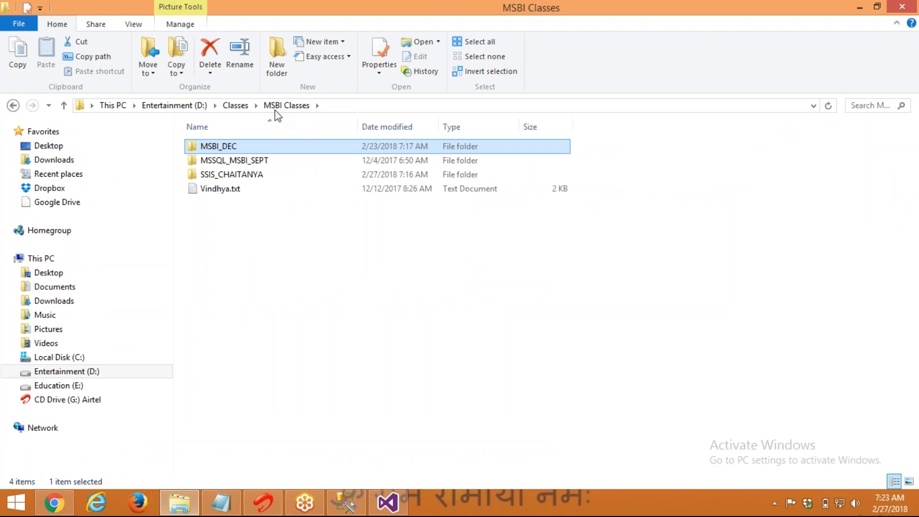
key(Down)
key(Down)
key(Return)
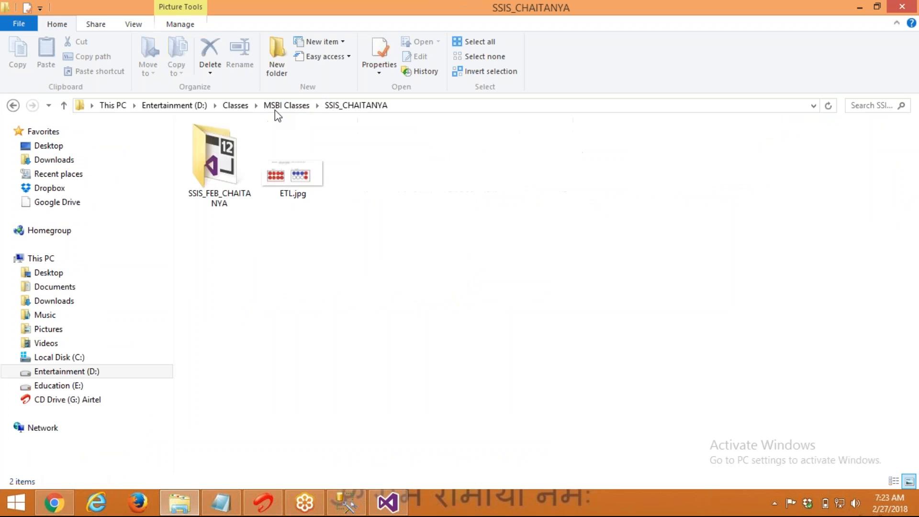
double_click(226, 180)
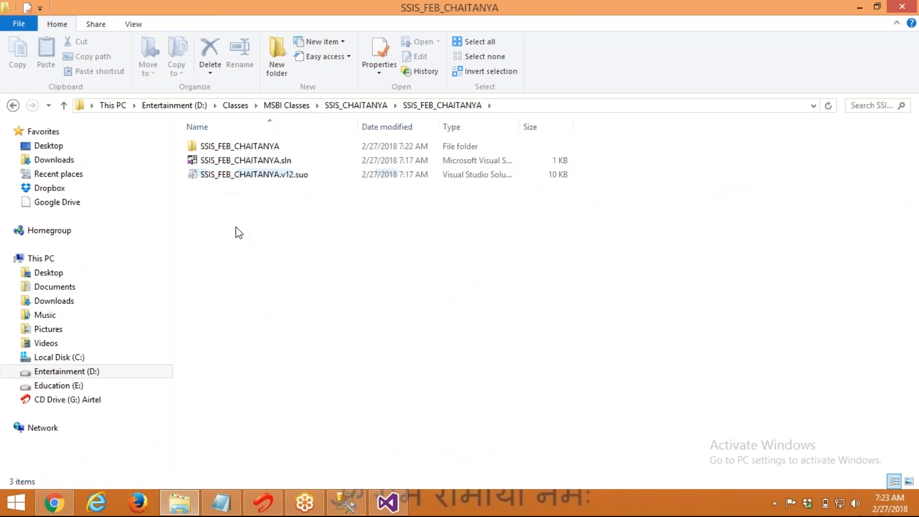
key(BackSpace)
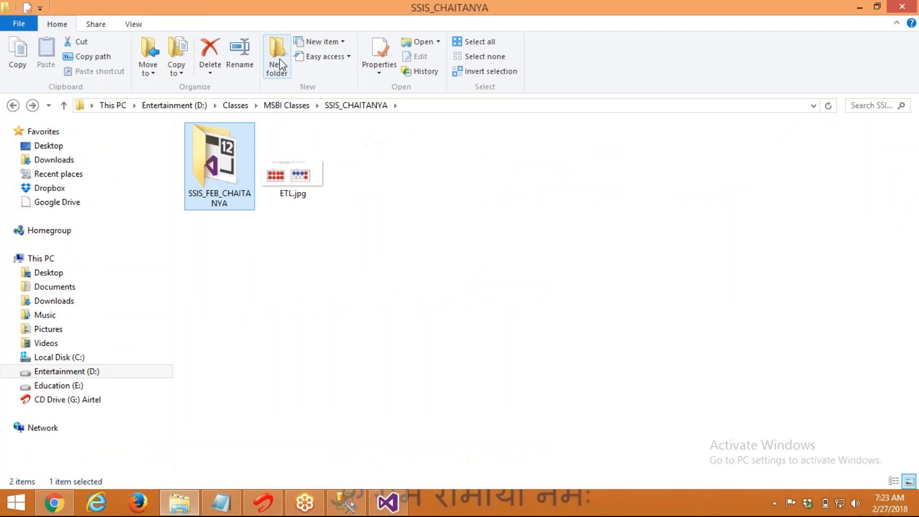
Create folders FF_INPUTS and FF_OUTPUTS in SSIS_CHAITANYA and view the FF_OUTPUTS path
click(280, 59)
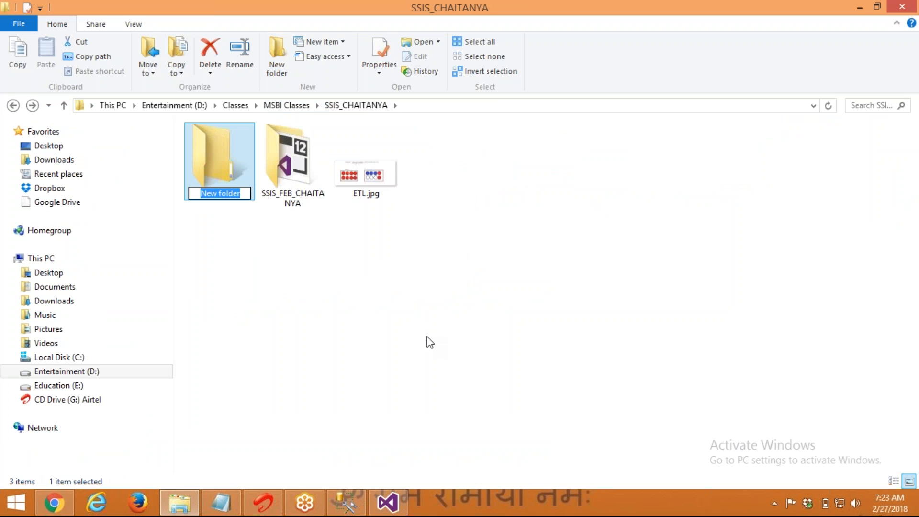
text(FF_IN)
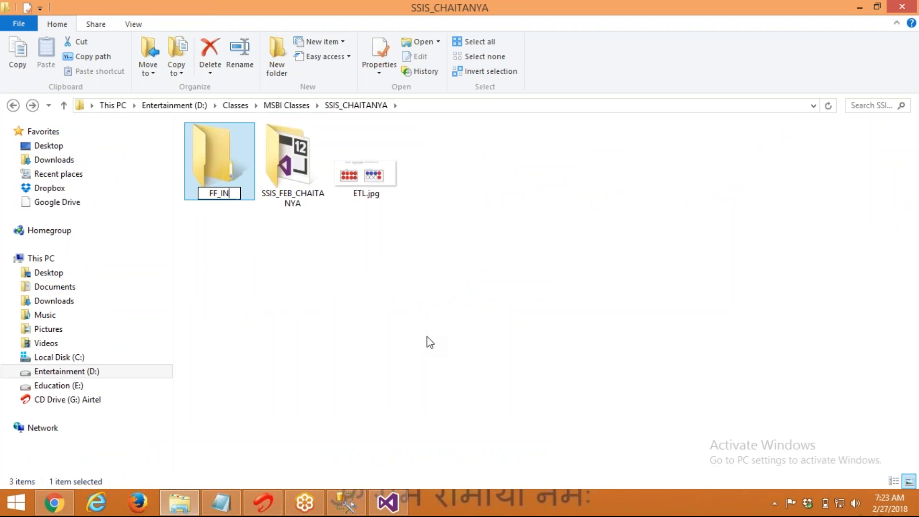
text(PUTS)
key(Return)
click(276, 72)
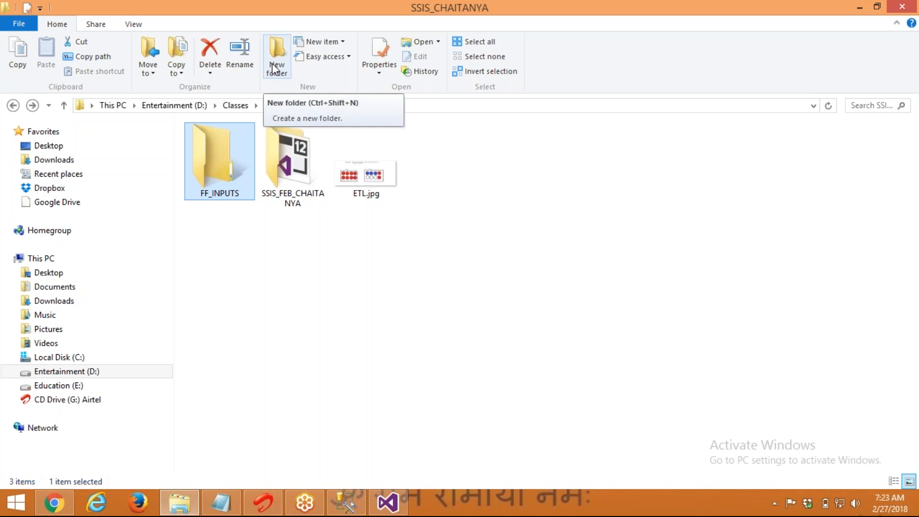
text(F)
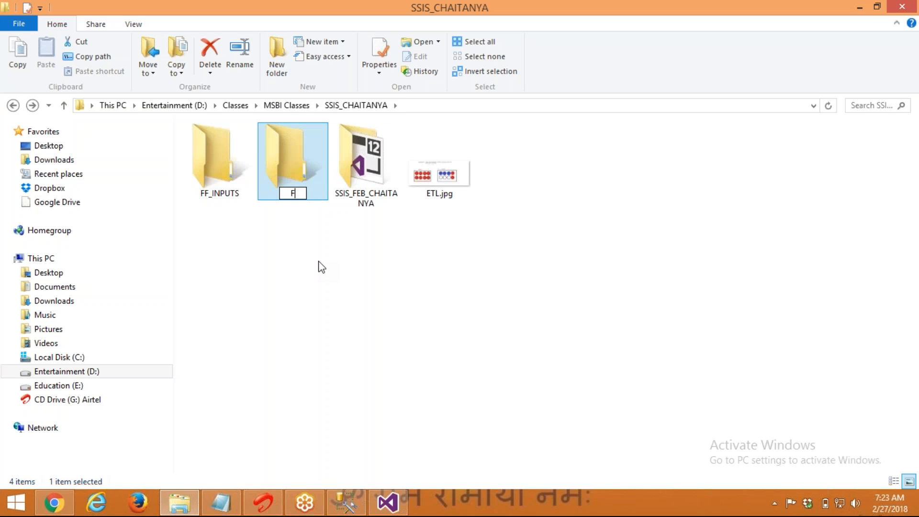
text(F_OUTPTUS)
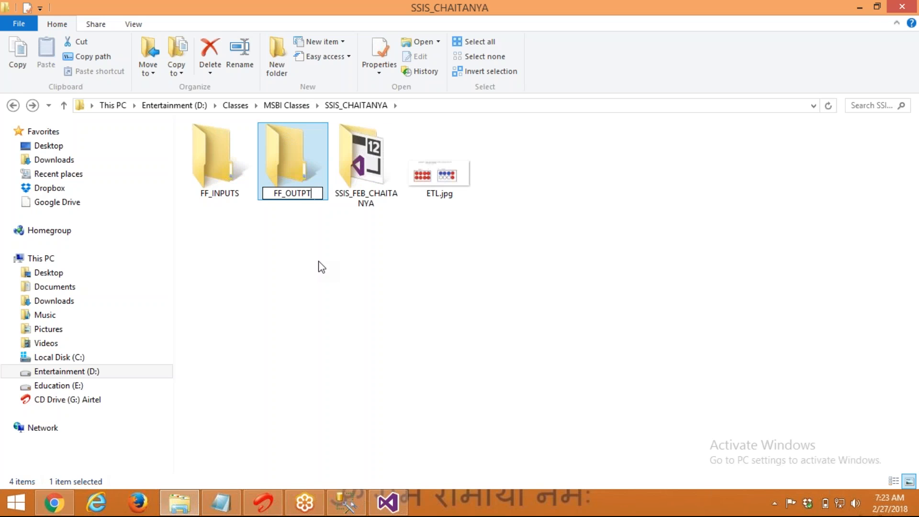
key(BackSpace)
key(BackSpace)
key(BackSpace)
key(BackSpace)
text(PUTS)
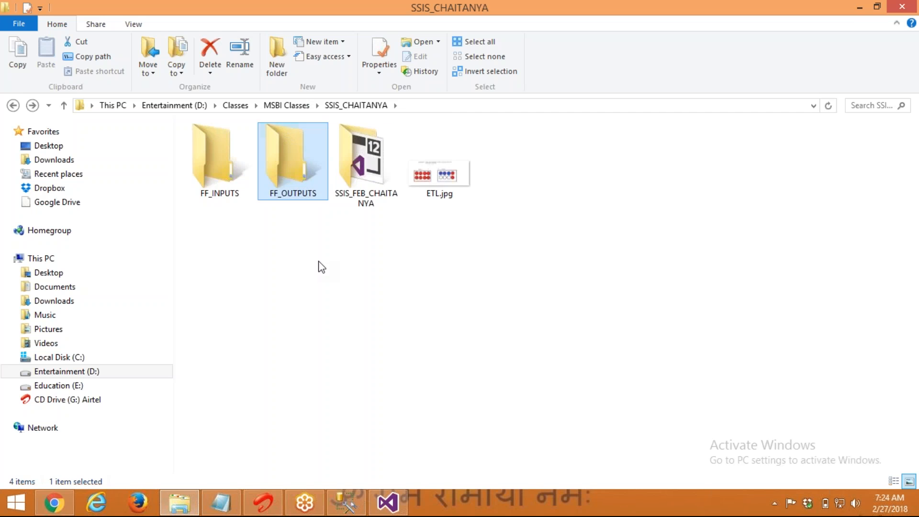
key(Return)
key(Return)
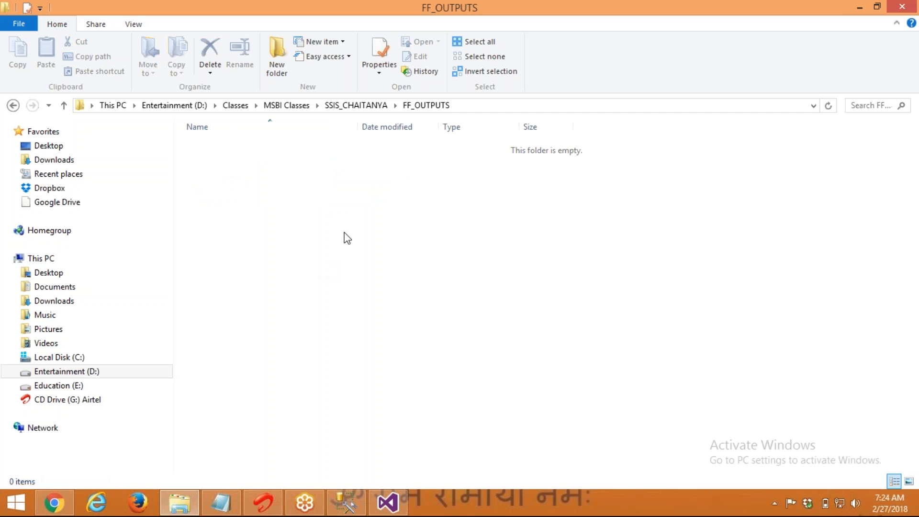
click(466, 106)
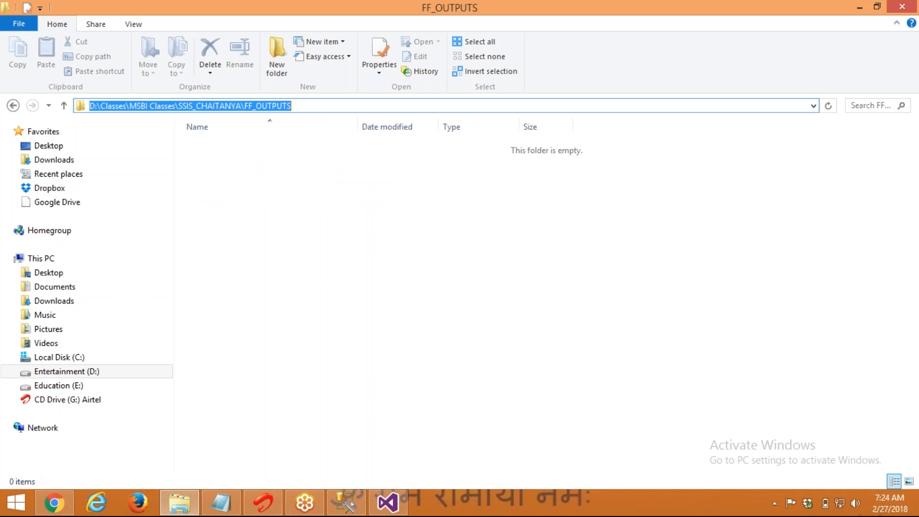
key(alt+Tab)
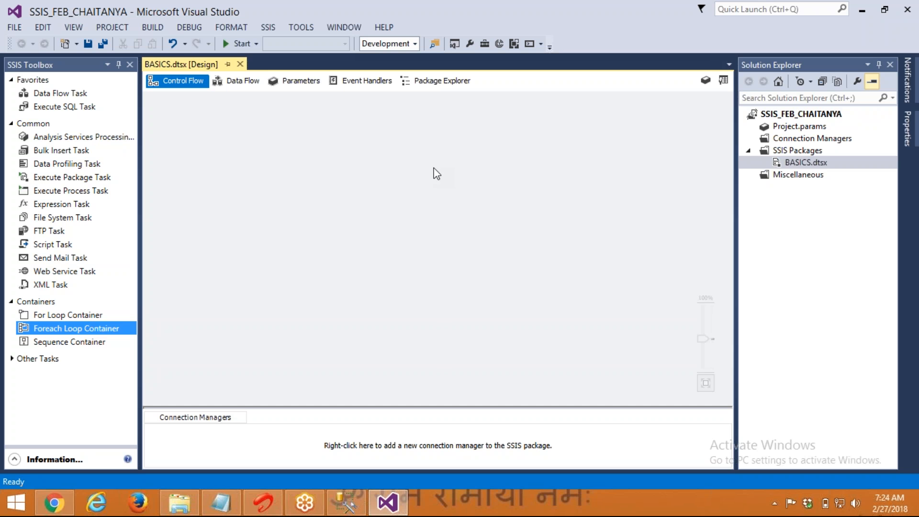
Add a data flow task from the Data Flow tab, then delete it from the control flow
click(225, 84)
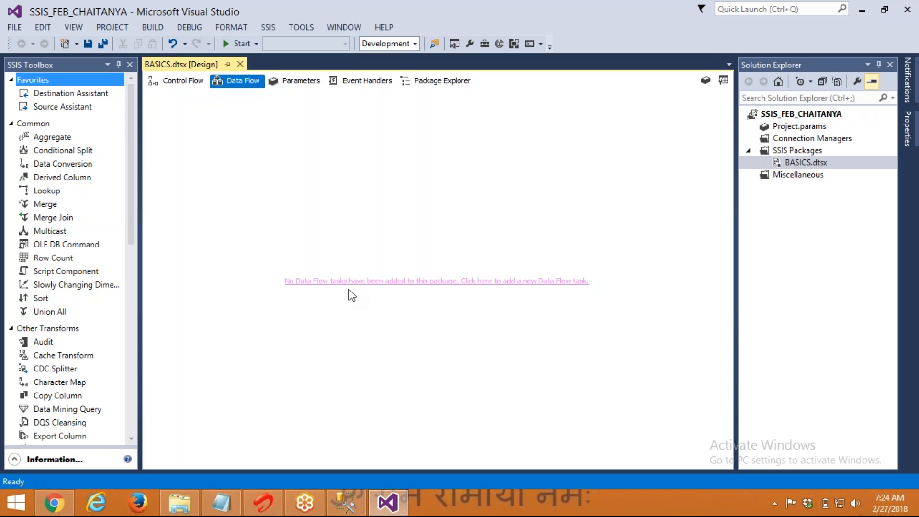
click(454, 282)
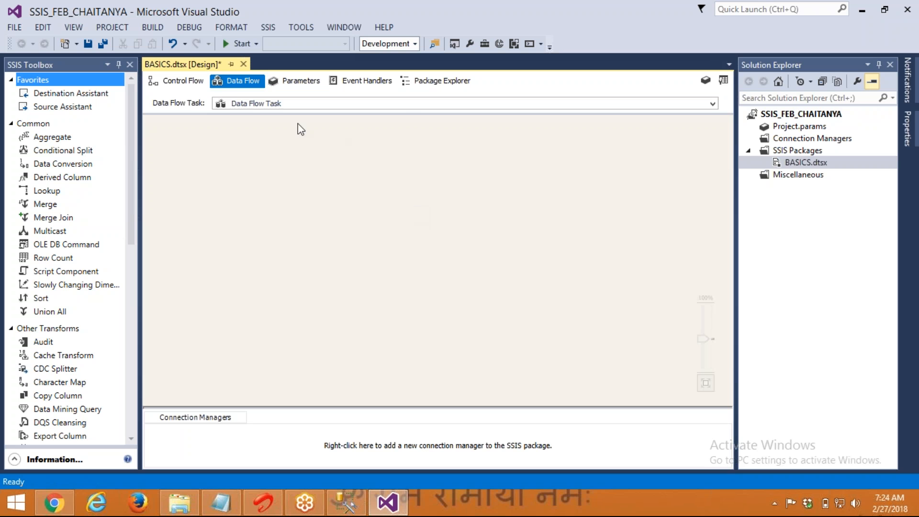
click(180, 75)
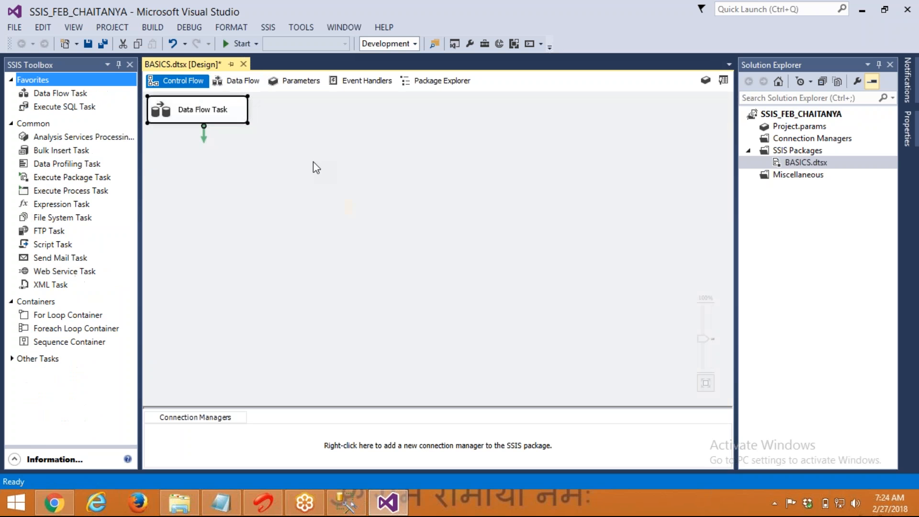
click(338, 234)
click(202, 112)
key(Delete)
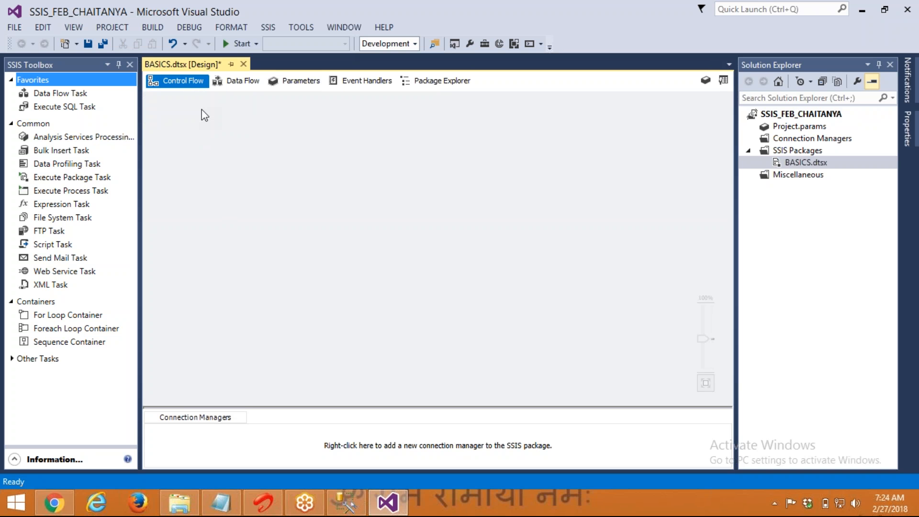
click(230, 90)
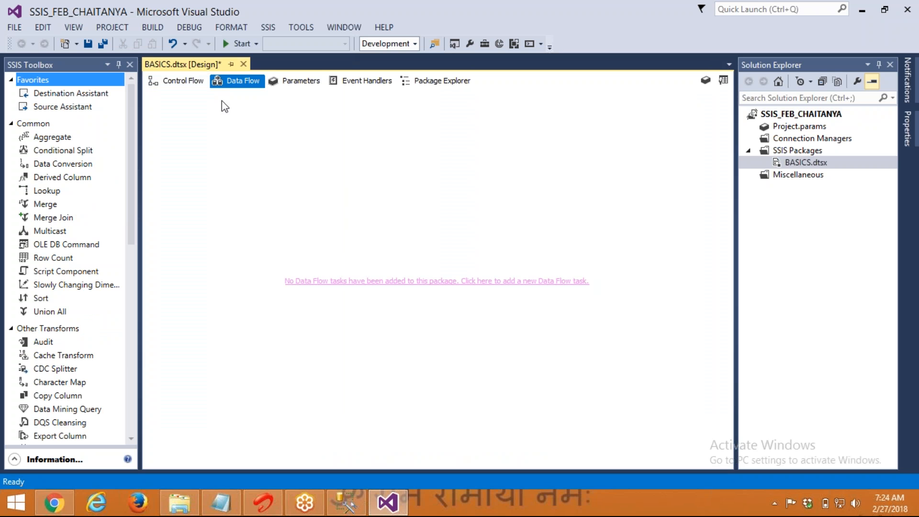
click(188, 82)
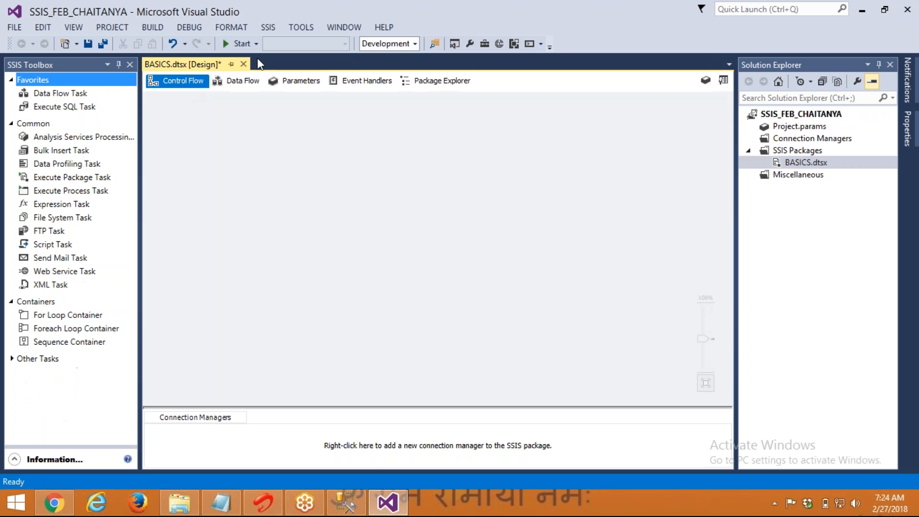
Place two Data Flow Tasks on the control flow and open the first one's data flow
drag(64, 97, 263, 147)
drag(61, 91, 271, 232)
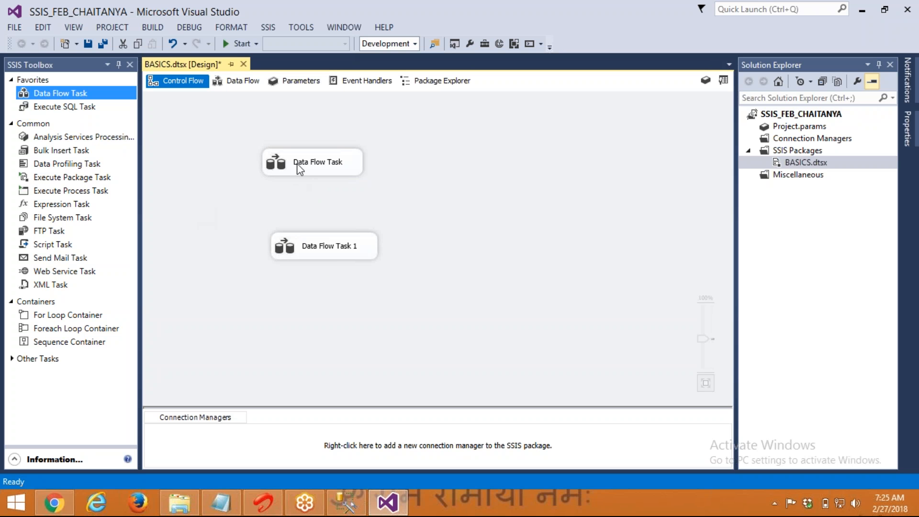
click(300, 165)
double_click(300, 164)
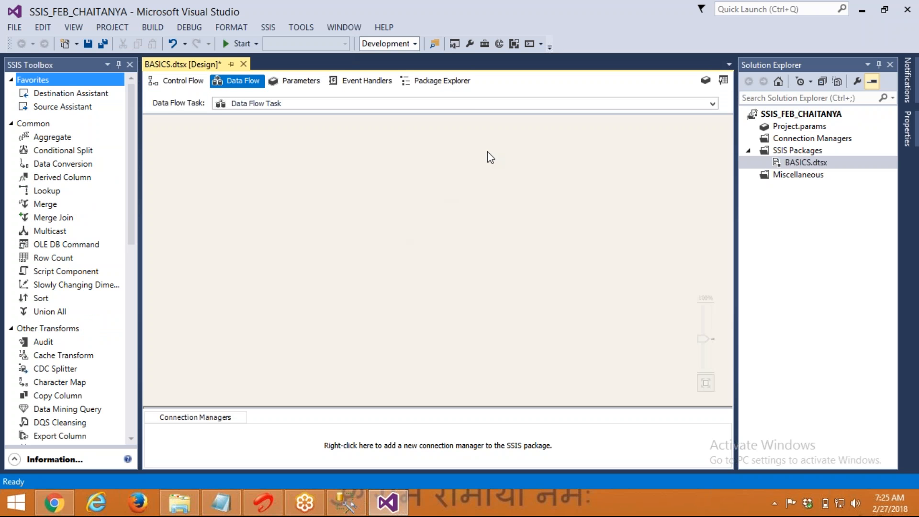
click(482, 104)
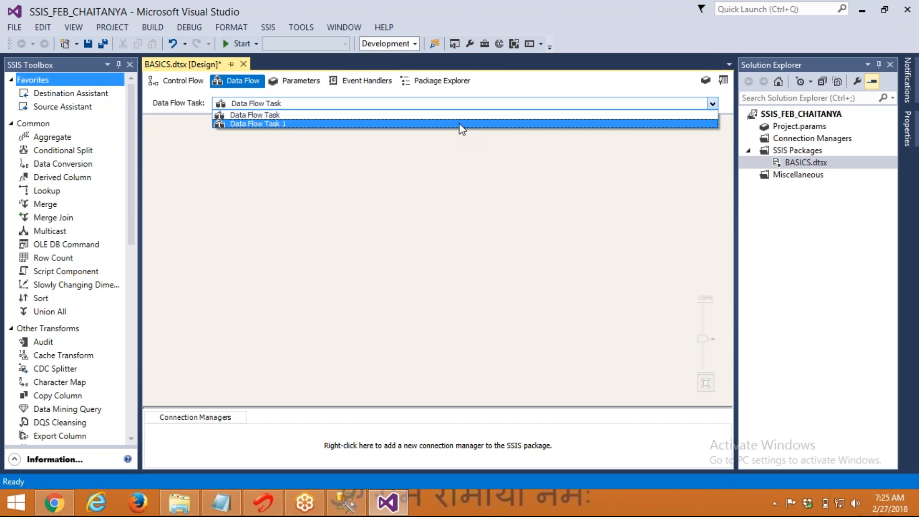
Delete Data Flow Task 1, rename the other task 'DB - FF', and open its data flow
click(459, 123)
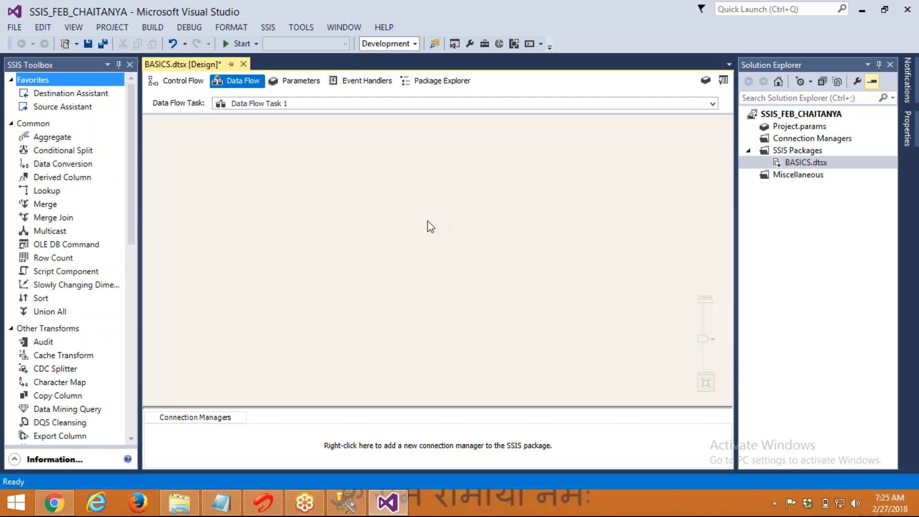
click(175, 89)
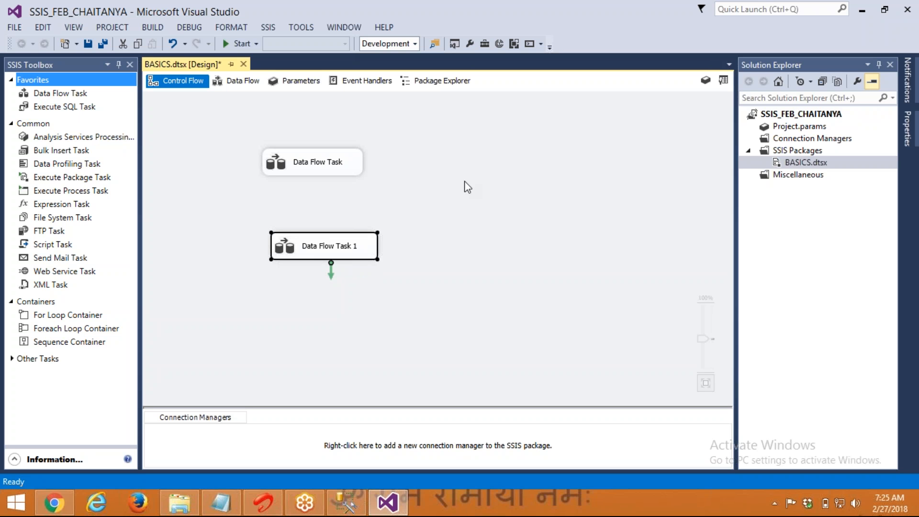
click(295, 313)
click(292, 242)
key(Delete)
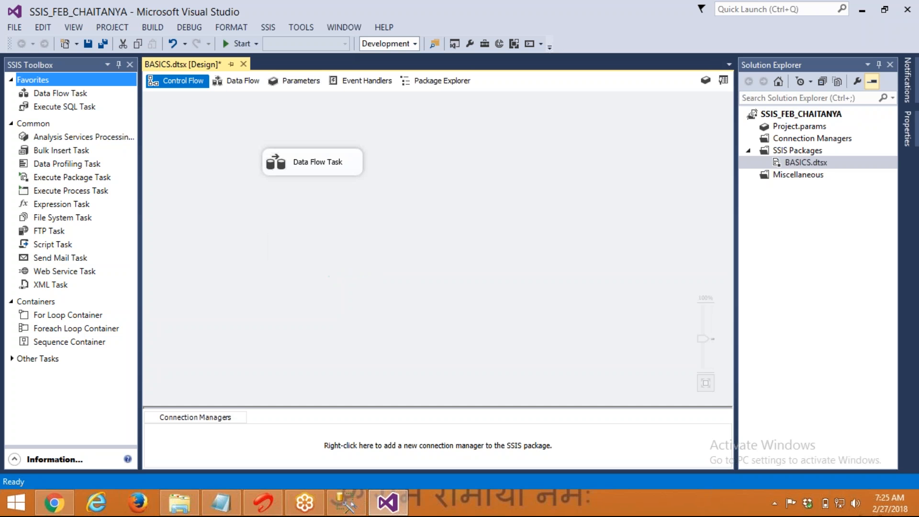
click(294, 166)
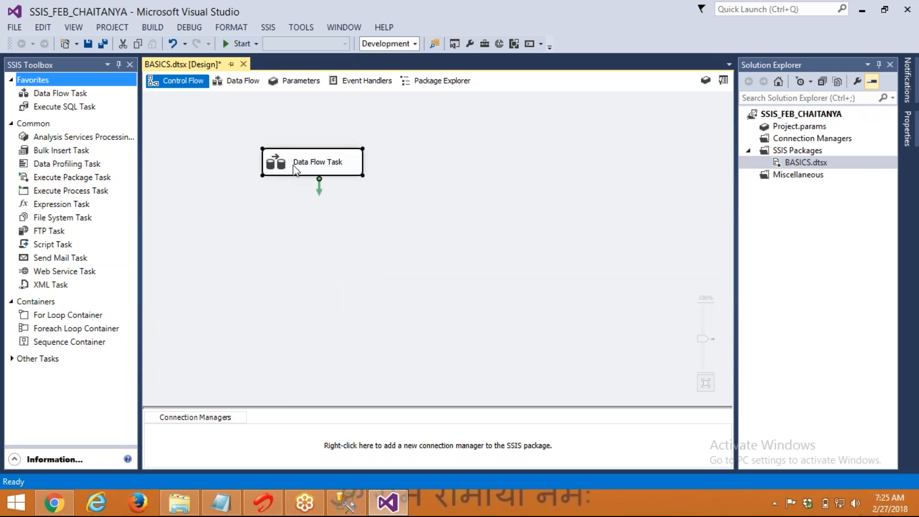
click(294, 165)
text(DB - FF)
key(Return)
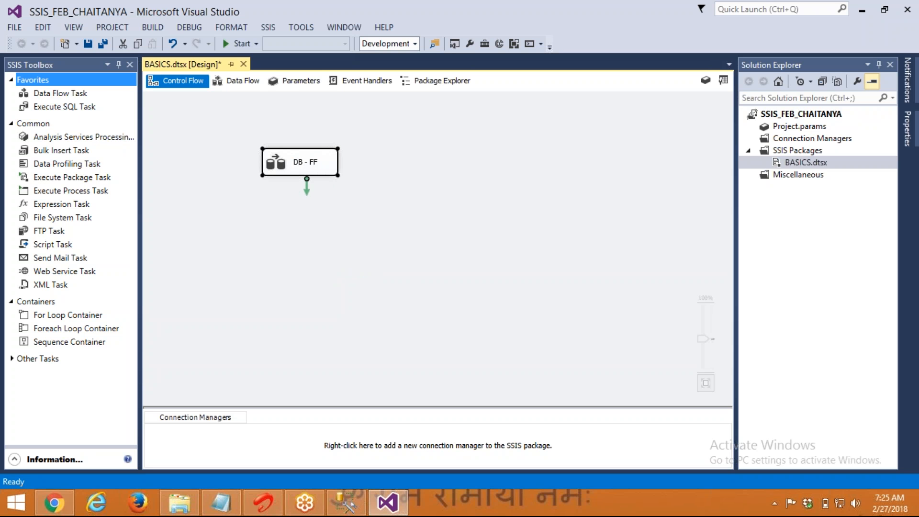
double_click(279, 164)
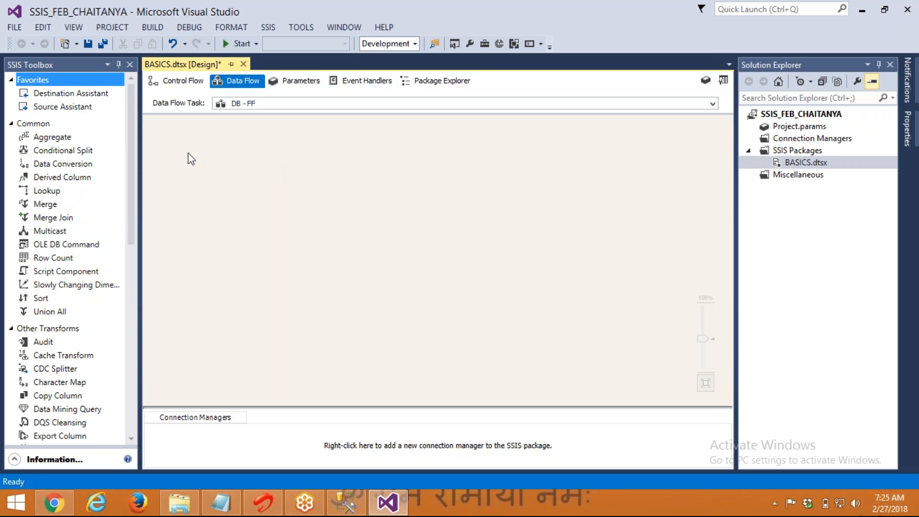
Place an OLE DB Source and a Flat File Destination on the DB - FF canvas
click(11, 124)
click(9, 141)
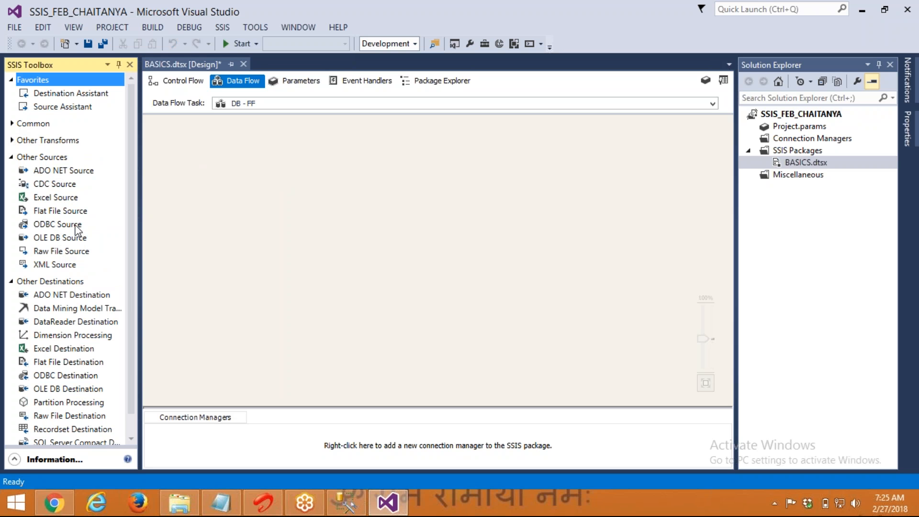
click(57, 238)
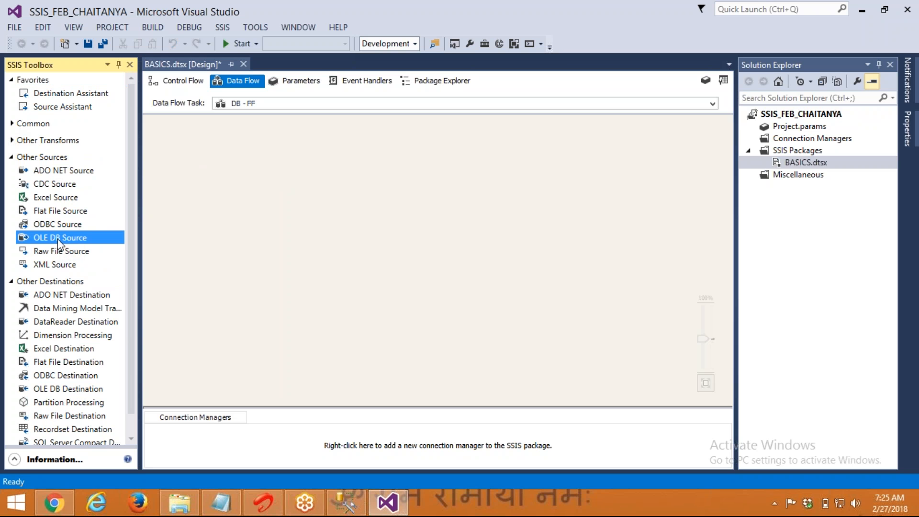
drag(58, 242, 283, 154)
drag(78, 366, 249, 329)
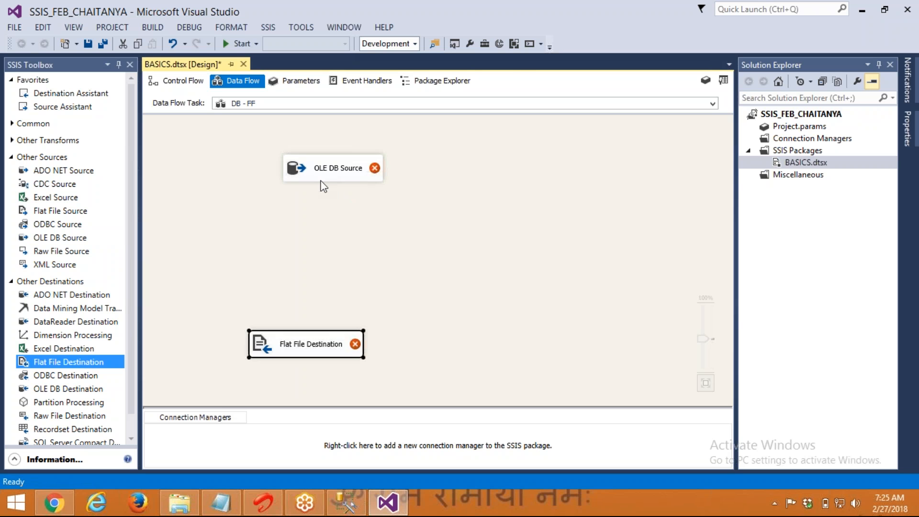
click(229, 499)
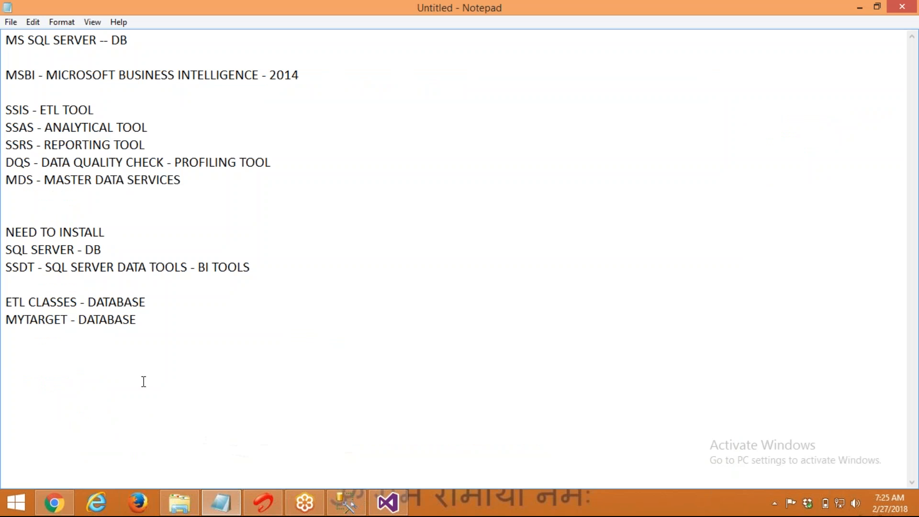
Add the note 'OLEDB - OBJECT LINKING EMBEDED DATABASE' in Notepad, then return to Visual Studio
text(OLE)
text(DB - P)
text(BI)
key(BackSpace)
key(BackSpace)
key(BackSpace)
text(OBJ)
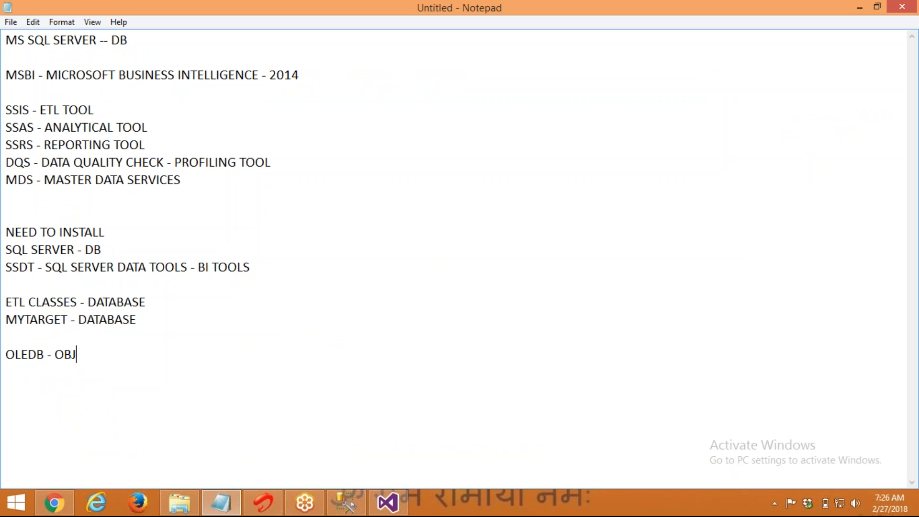
text(ECT LINKING E)
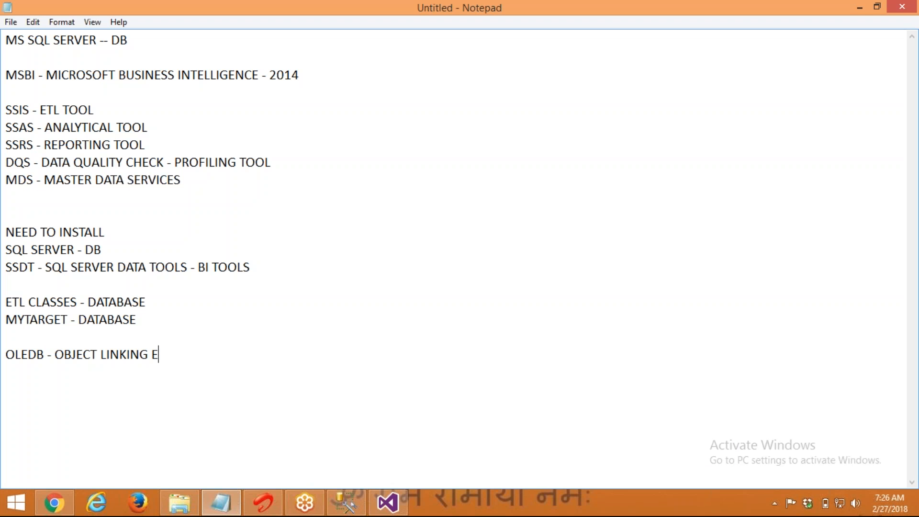
text(MBEDED DATABASE)
key(Return)
key(Return)
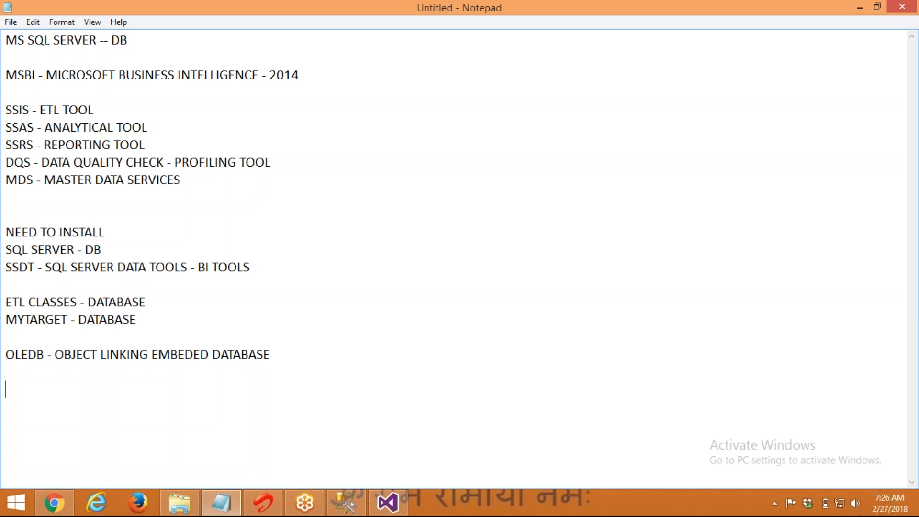
key(alt+Tab)
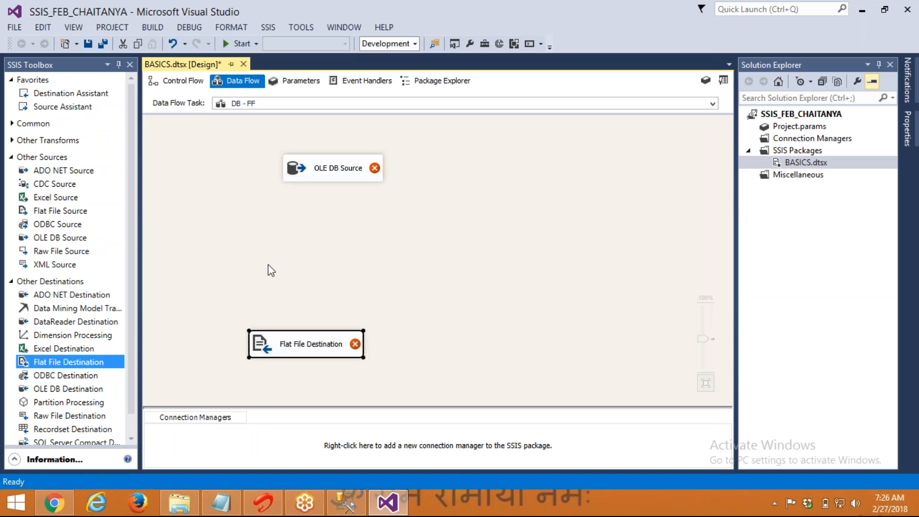
Inspect the OLE DB Source's error tooltip, then bring the Notepad notes back
click(191, 254)
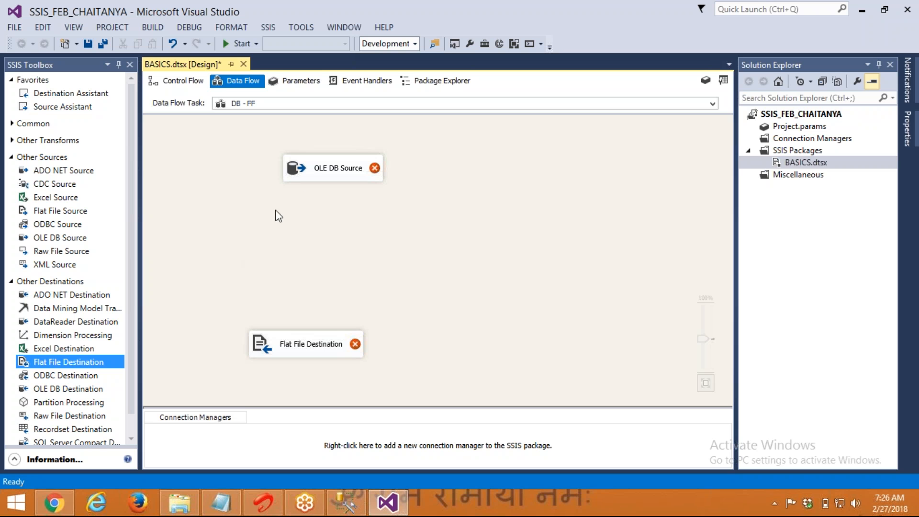
click(317, 172)
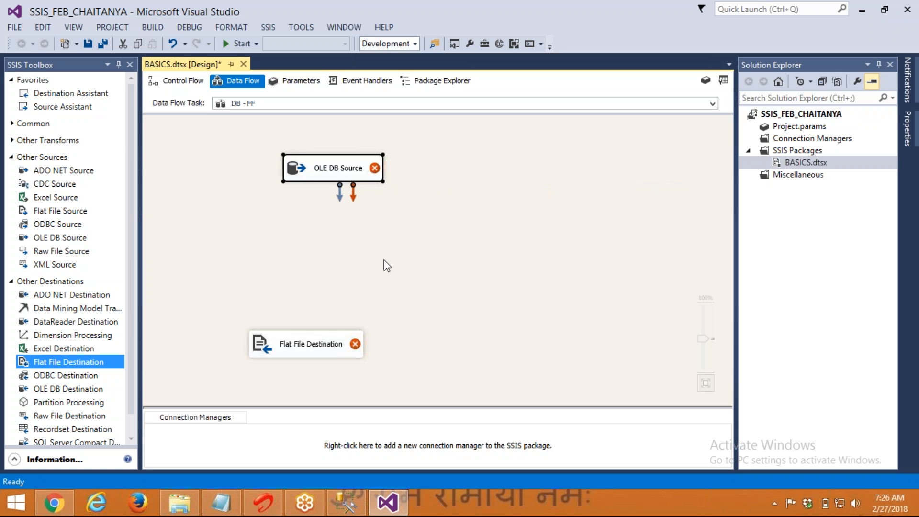
click(320, 222)
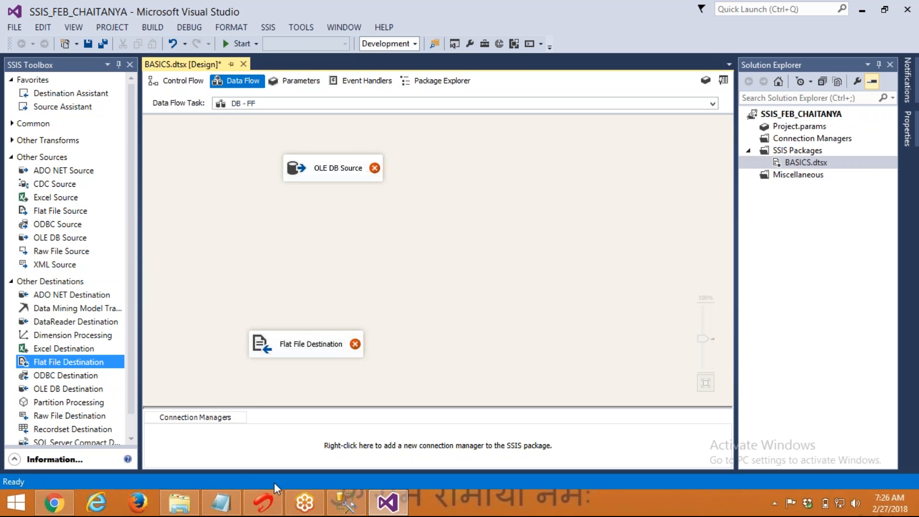
click(221, 503)
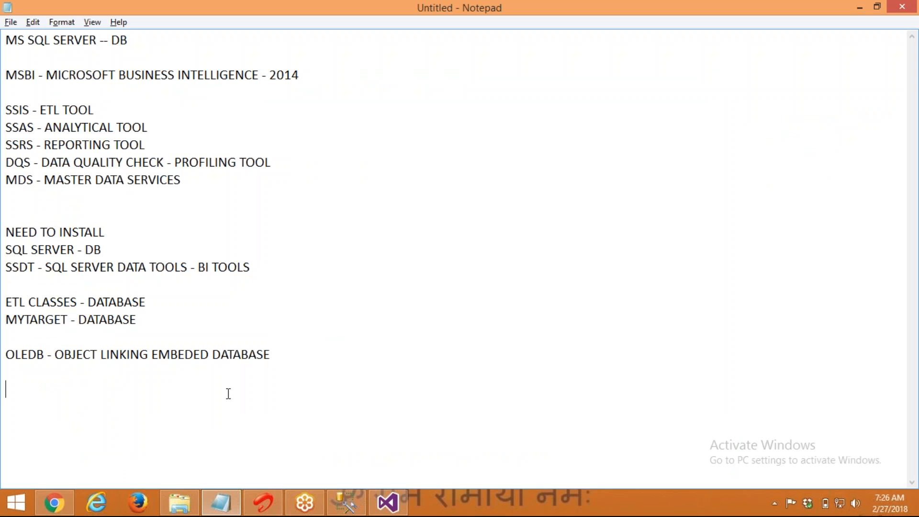
Add the notes 'SSIS - SQL SERVER - NATIVE' and 'SSIS - ORACLE - COMMON'
text(SSIS - SQL SE)
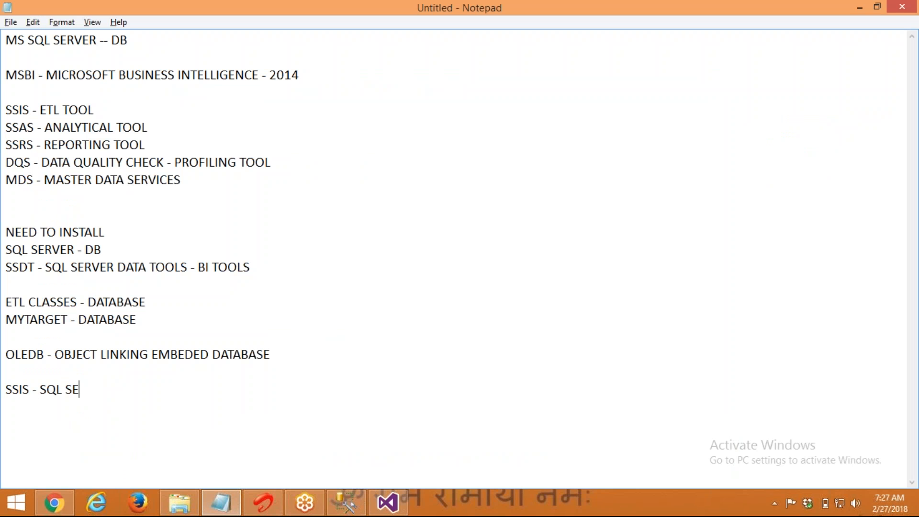
text(RVER - NATIVE)
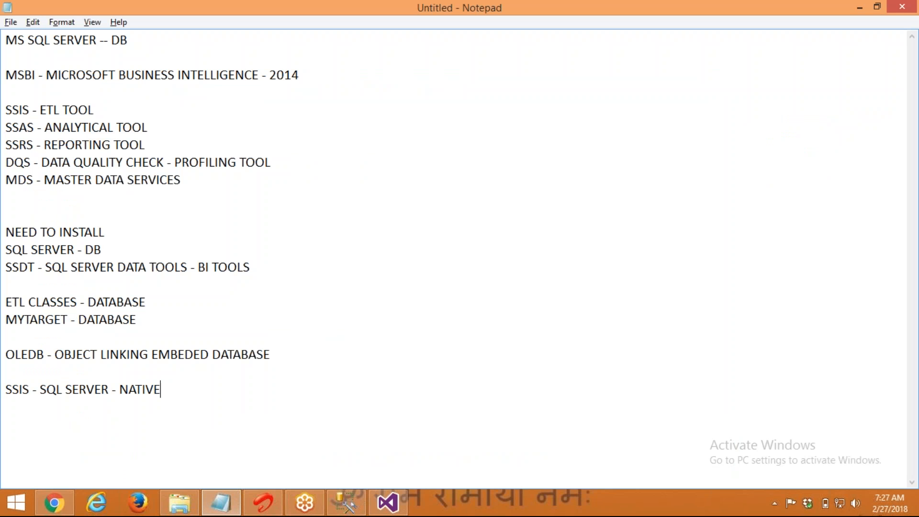
key(Return)
text(SSIS - ORACLE)
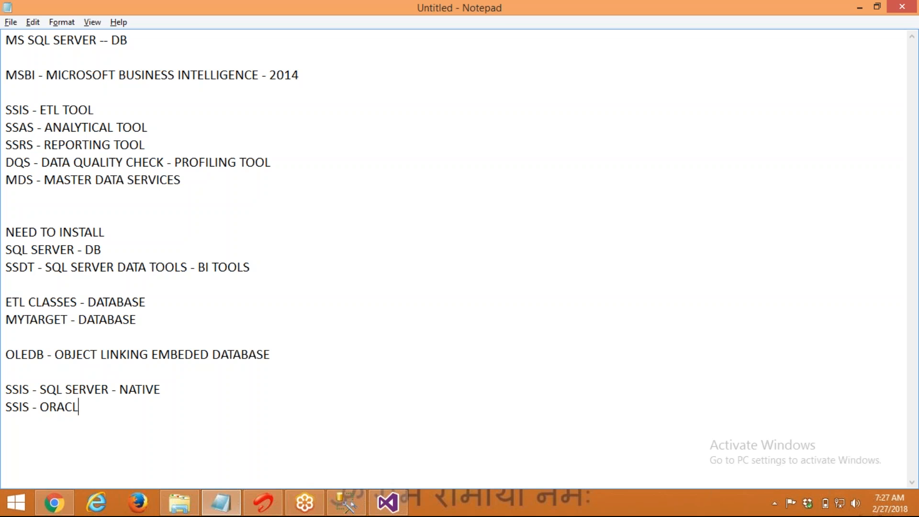
key(ctrl+shift+Left)
key(Left)
key(Left)
key(Left)
key(shift+Home)
key(End)
text(- COMMON)
key(Return)
key(Return)
Type two temporary examples, '... NATIVE/LOCAL' and 'MY - YOU - COMMON ENGLISH', then delete them
text(MY -S UM)
key(BackSpace)
key(BackSpace)
key(BackSpace)
text(UMAN 0)
key(BackSpace)
text(-)
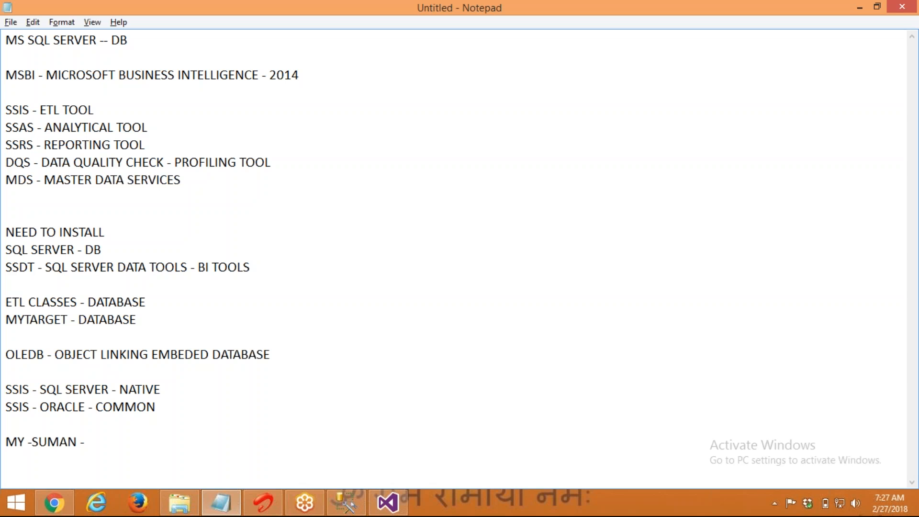
text( NATIVE/LOCAL)
key(Return)
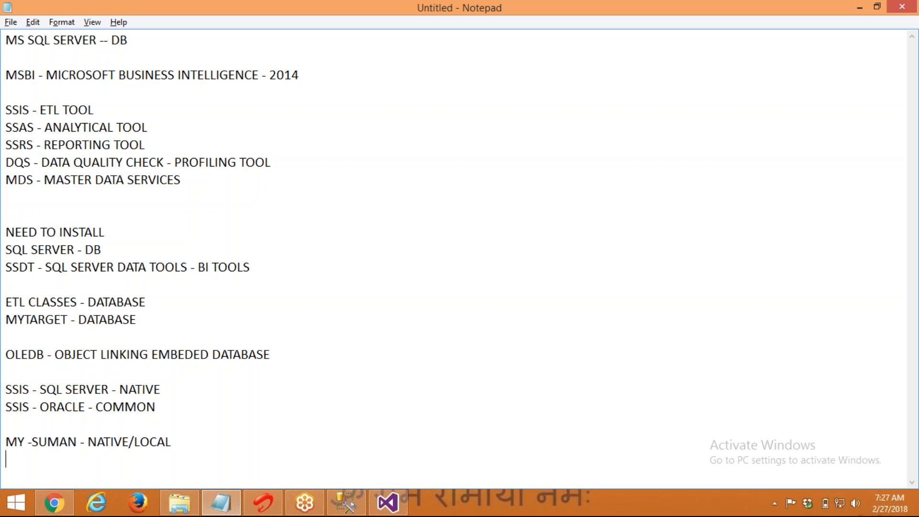
text(MY - YOU - COMMON ENGLISH)
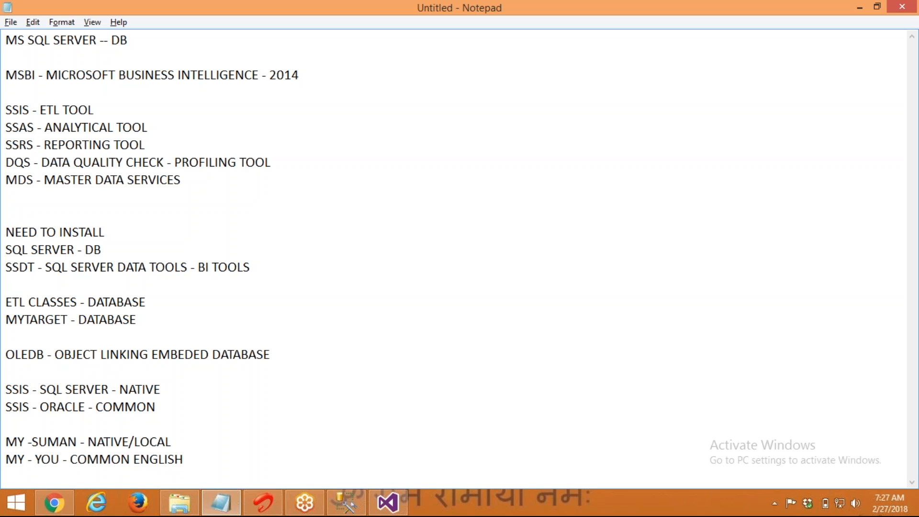
key(shift+Up)
key(shift+Up)
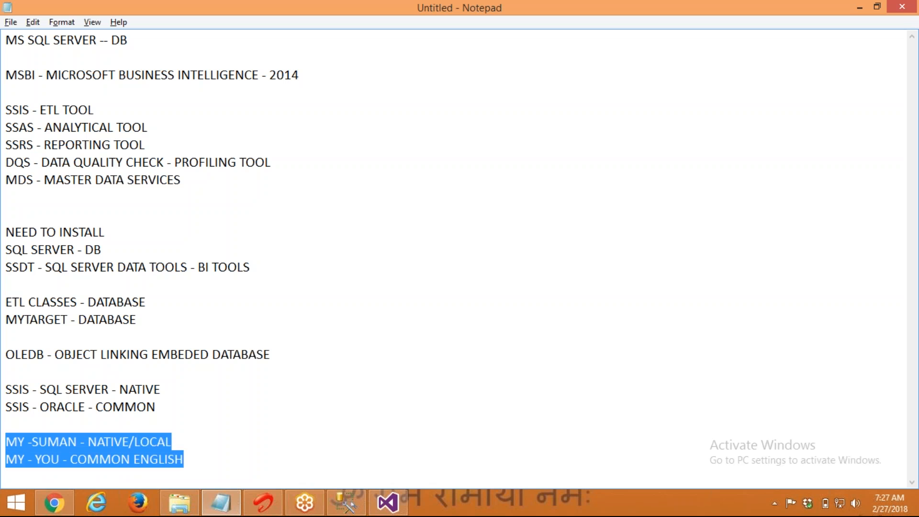
key(BackSpace)
key(Up)
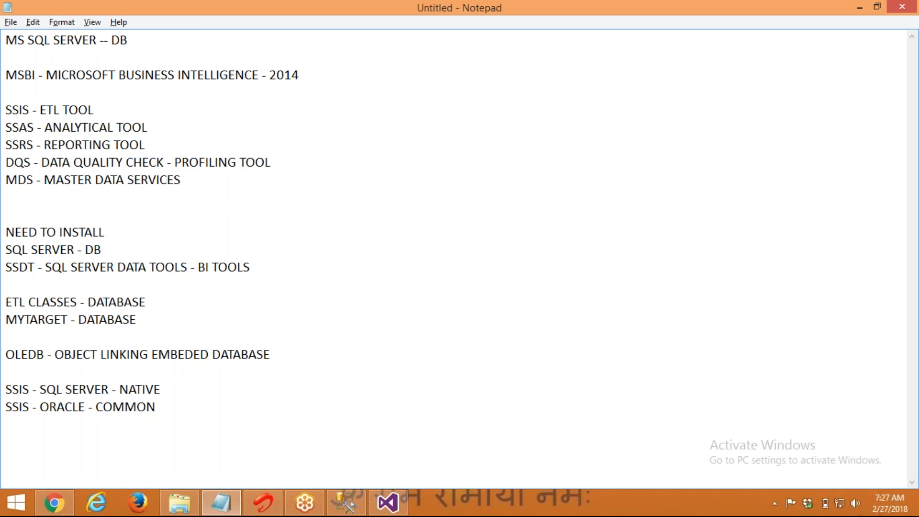
Append ' - OLEDB' to the ORACLE line, highlight SSIS, ORACLE and OLEDB, then return to Visual Studio
text(- OLEDB)
double_click(21, 407)
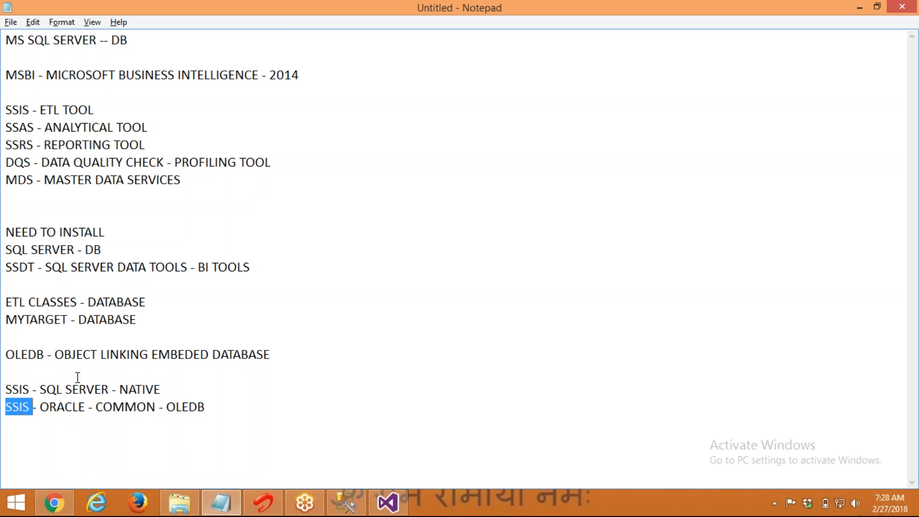
double_click(70, 407)
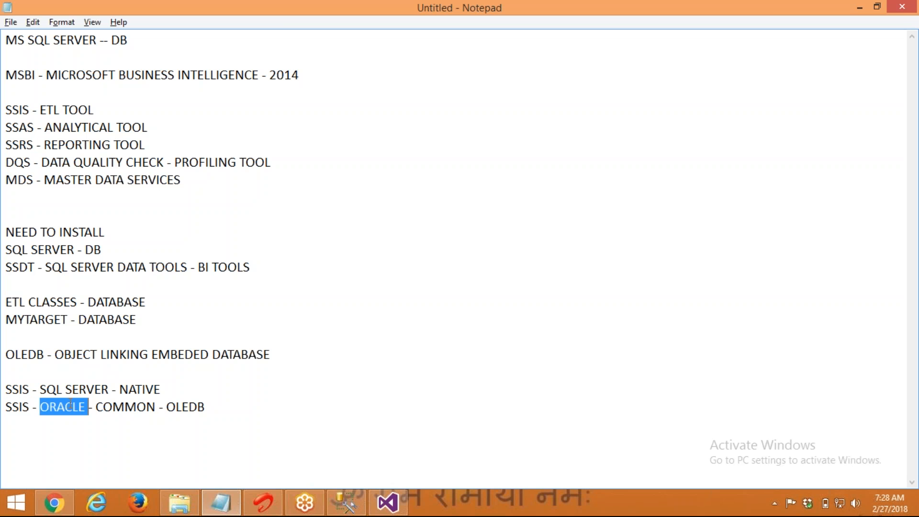
double_click(195, 406)
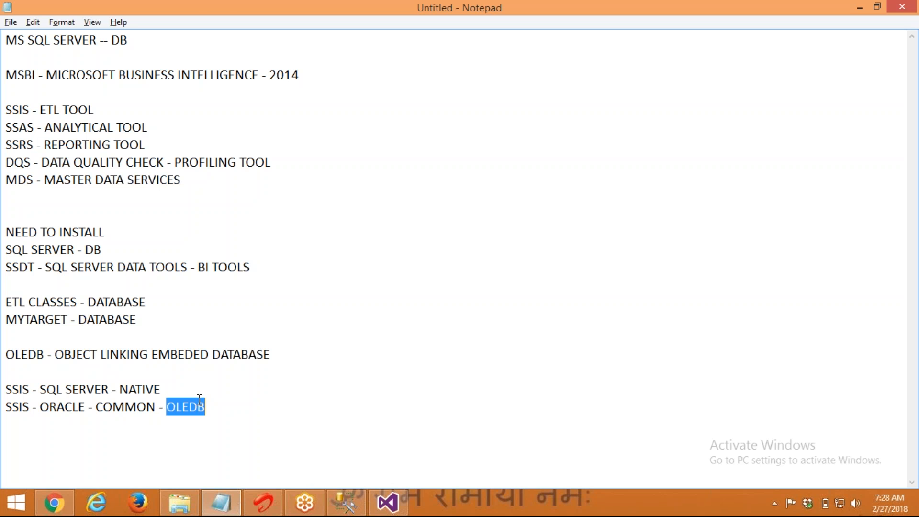
key(alt+Tab)
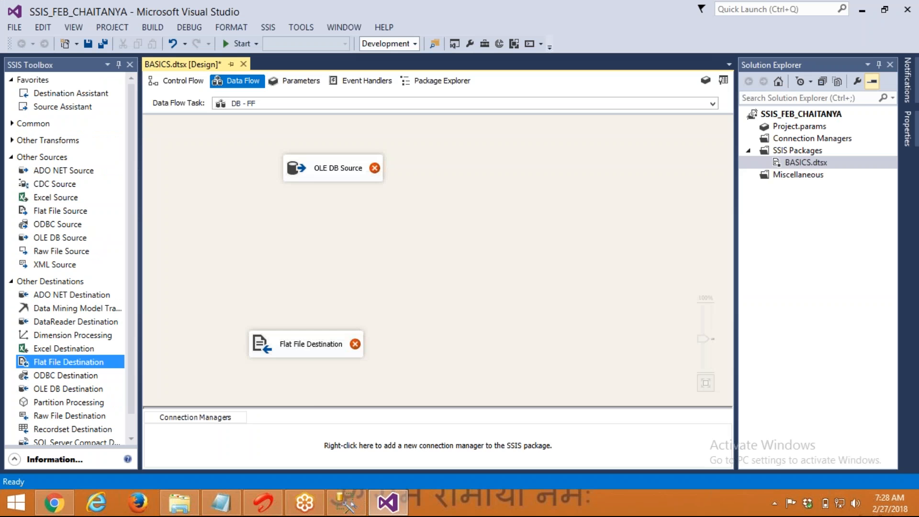
Delete the three old saved data connections from the OLE DB connection manager setup
click(312, 174)
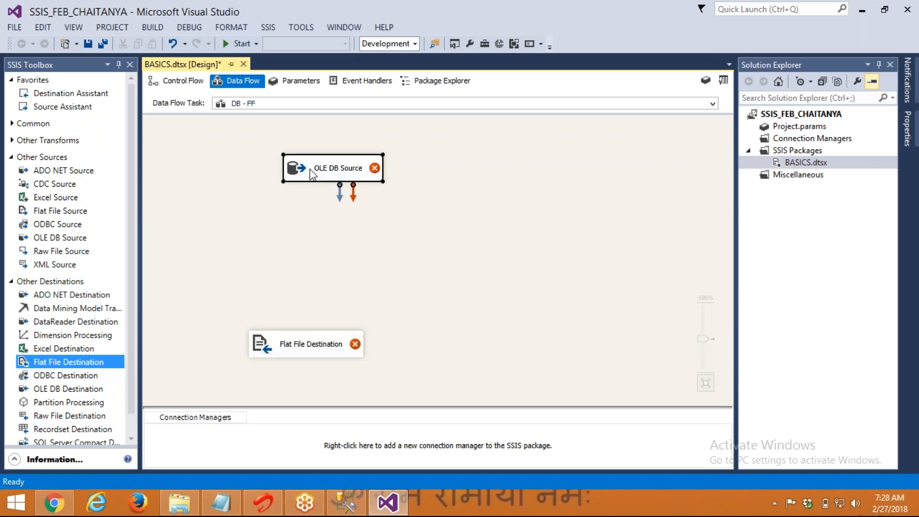
double_click(310, 168)
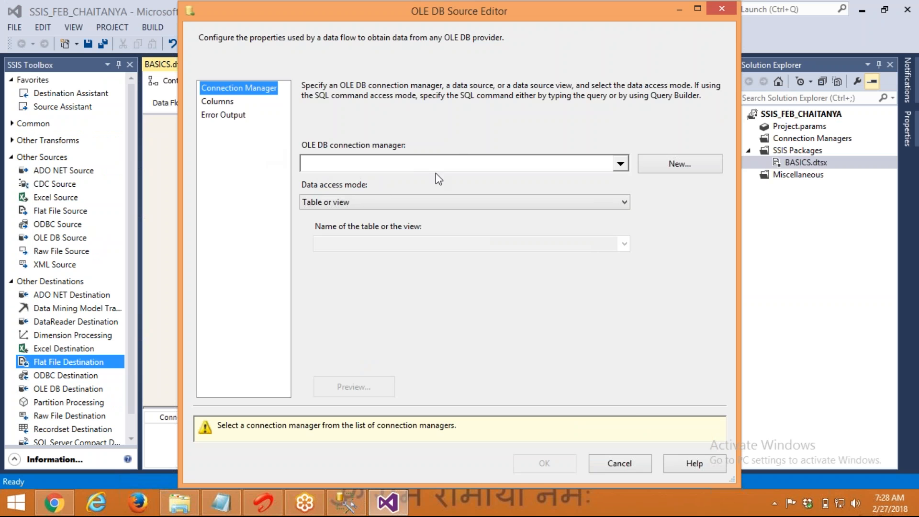
click(602, 469)
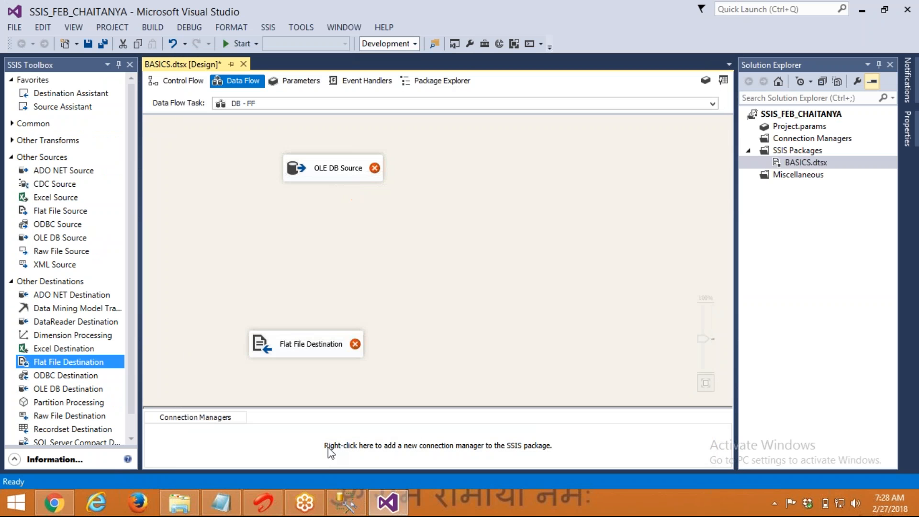
right_click(329, 447)
click(398, 282)
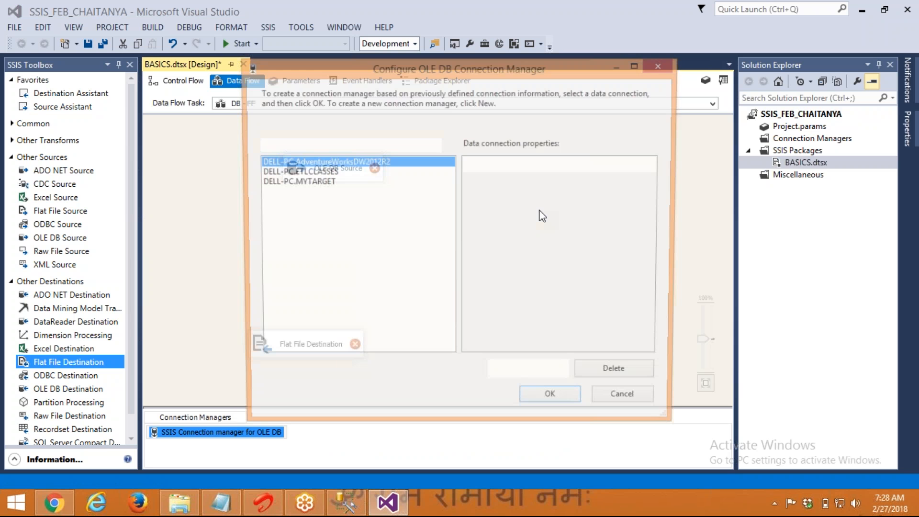
click(628, 375)
click(628, 374)
click(628, 375)
click(536, 375)
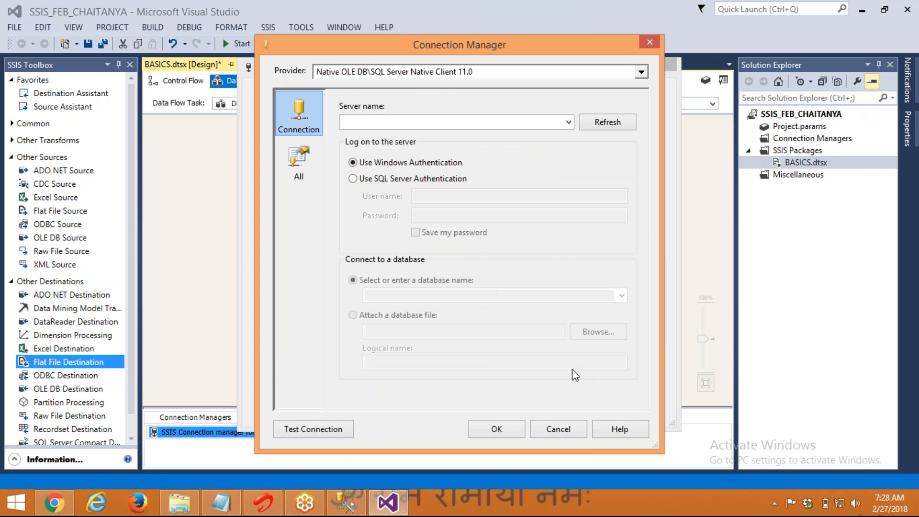
click(567, 427)
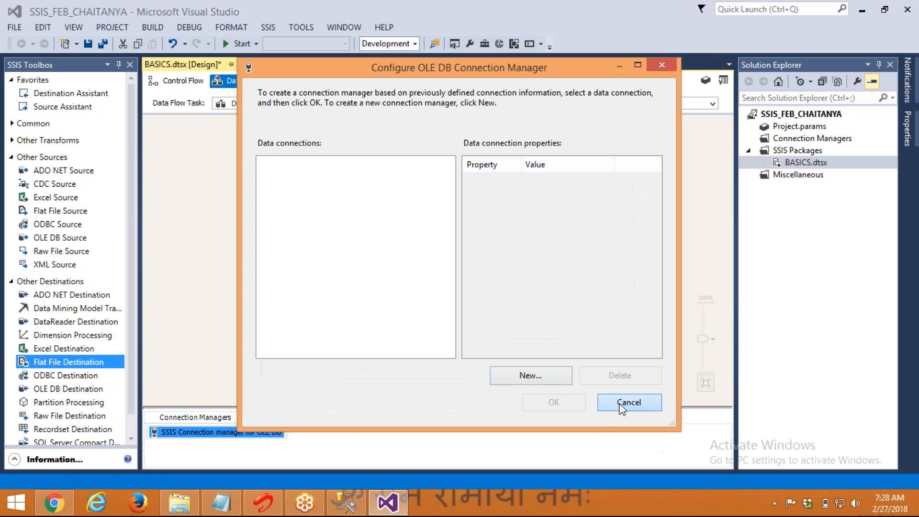
click(628, 405)
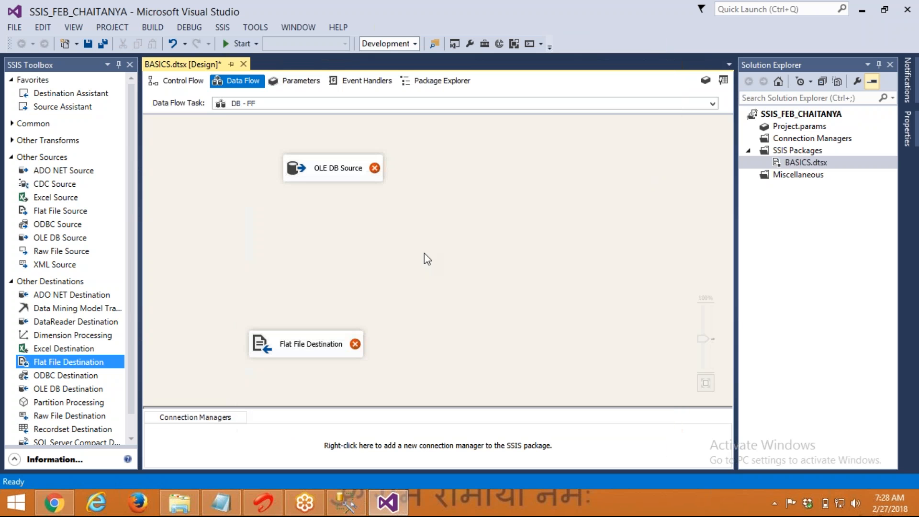
Start a new OLE DB connection for the source with server name DELL-PC
click(298, 178)
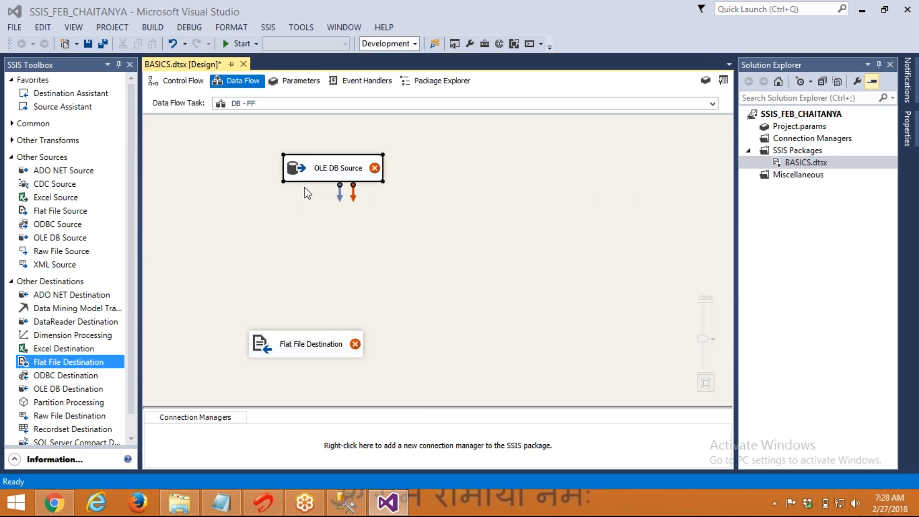
double_click(309, 178)
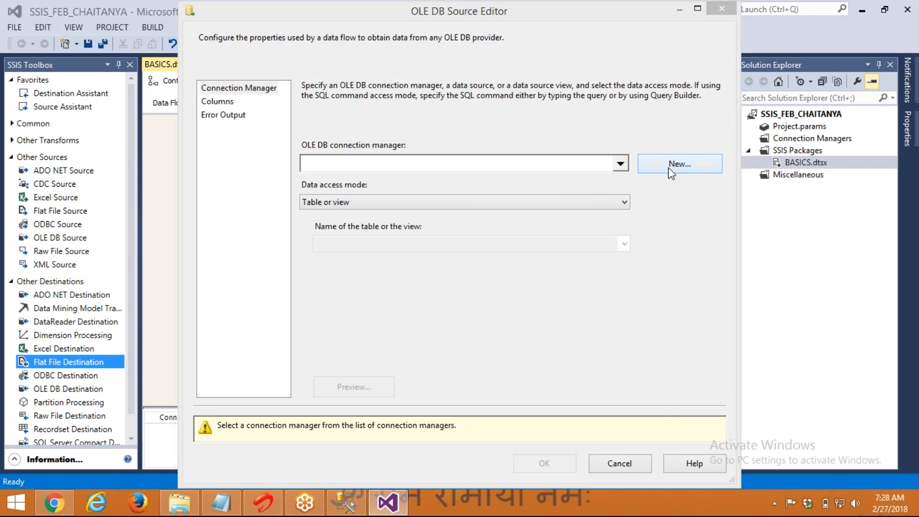
click(671, 169)
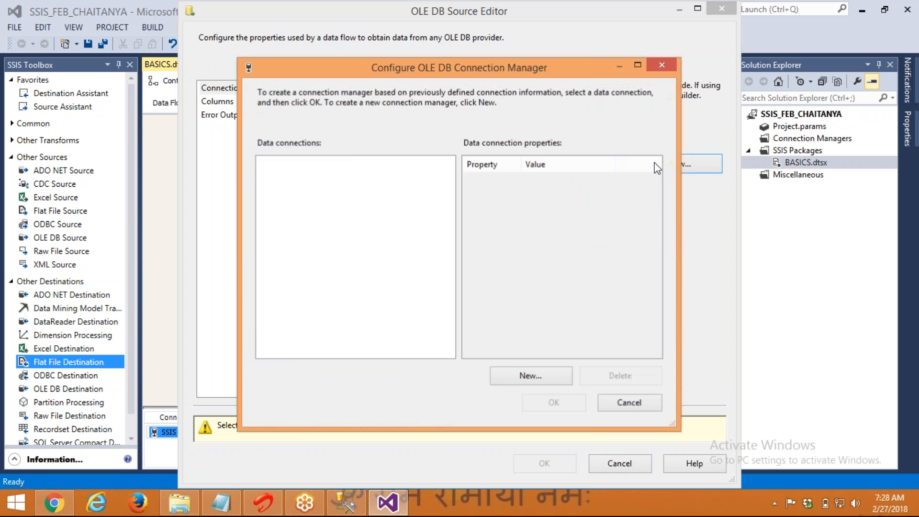
click(527, 374)
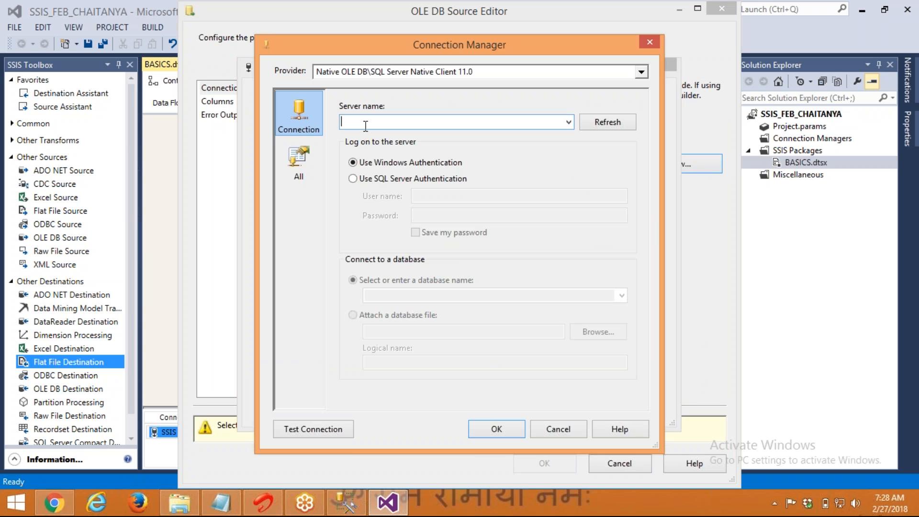
text(DELL-PC)
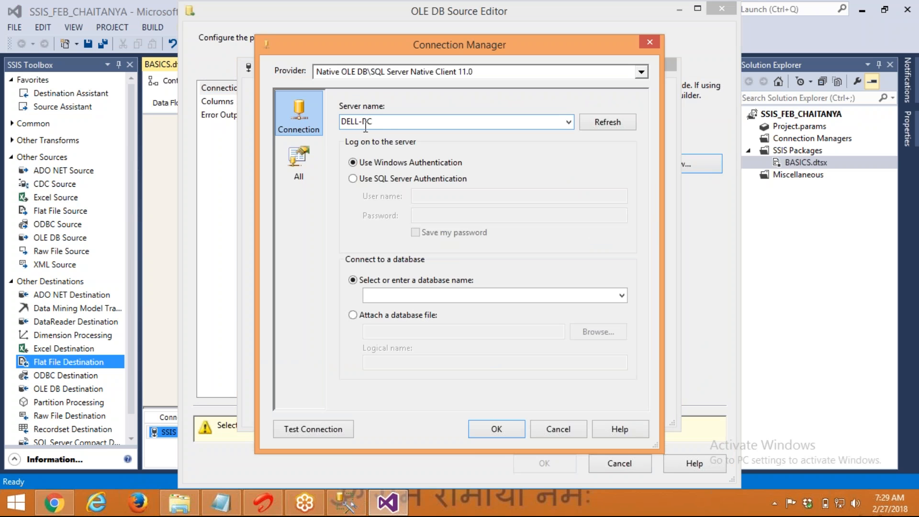
Check the server name in SSMS's Connect dialog, then close it
click(352, 510)
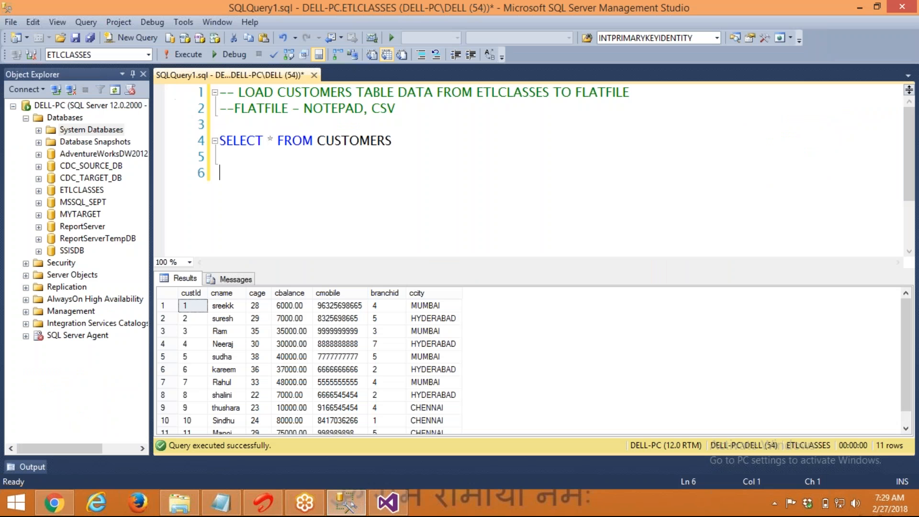
click(57, 91)
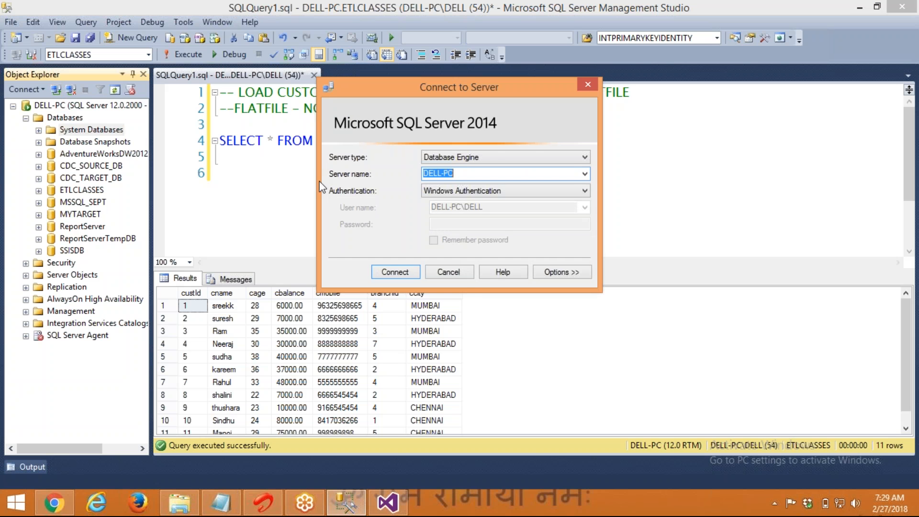
click(448, 272)
Set database ETLCLASSES, test it, and save the DELL-PC.ETLCLASSES connection for the source
click(387, 502)
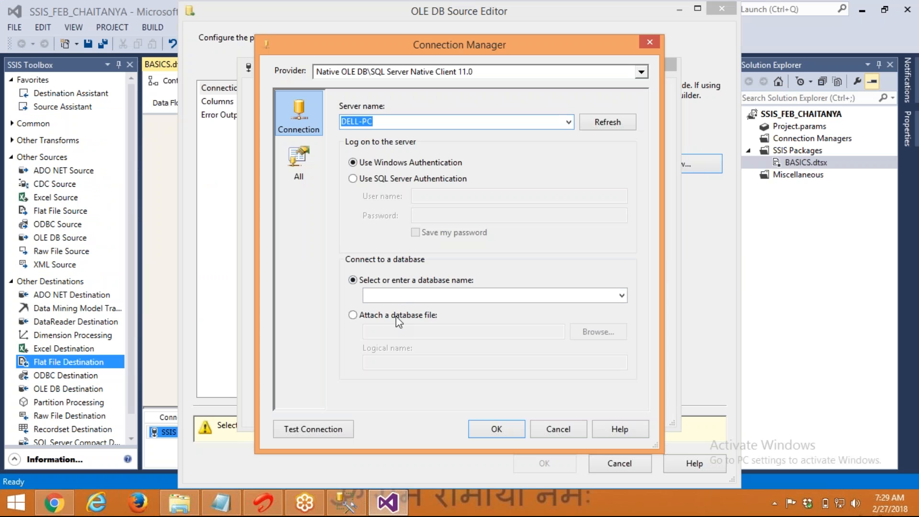
click(407, 295)
text(ETLCLASSES)
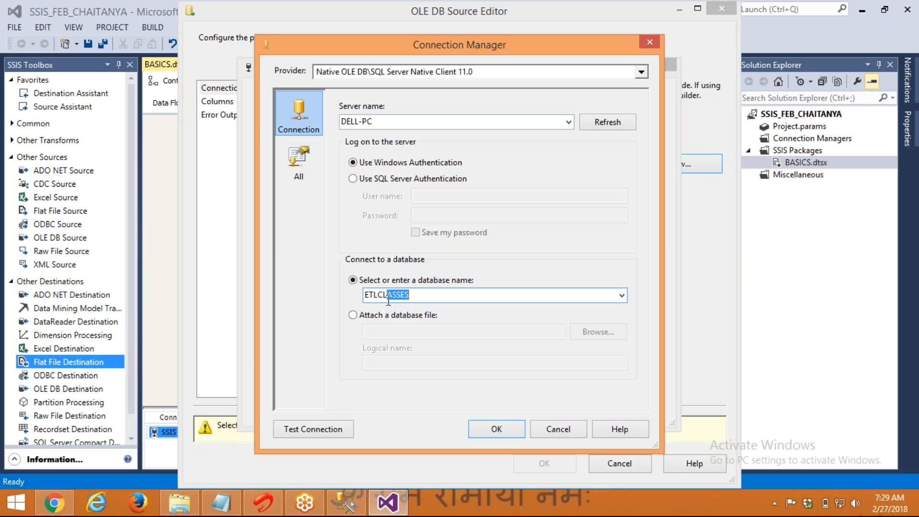
click(316, 428)
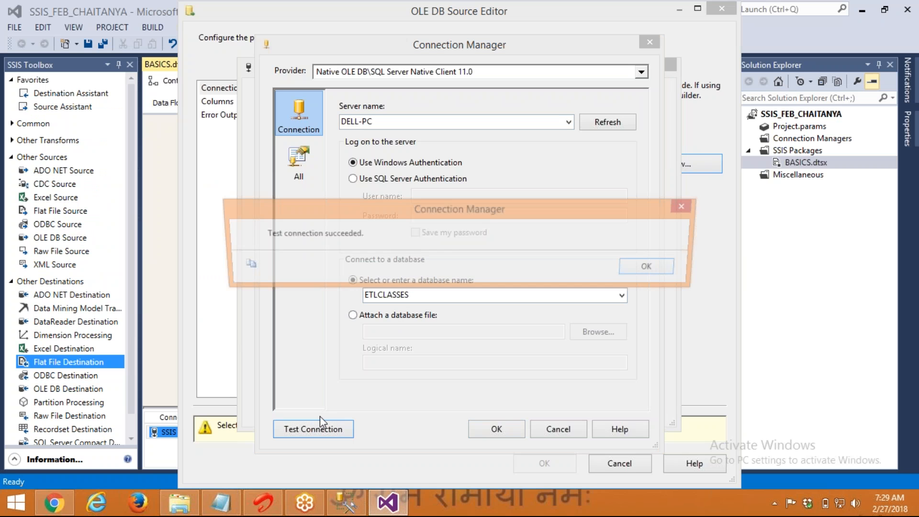
key(Return)
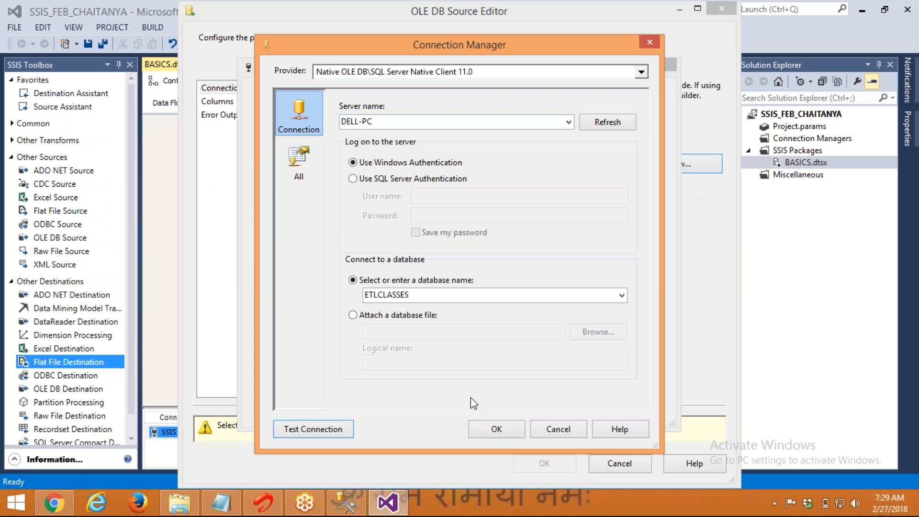
click(497, 429)
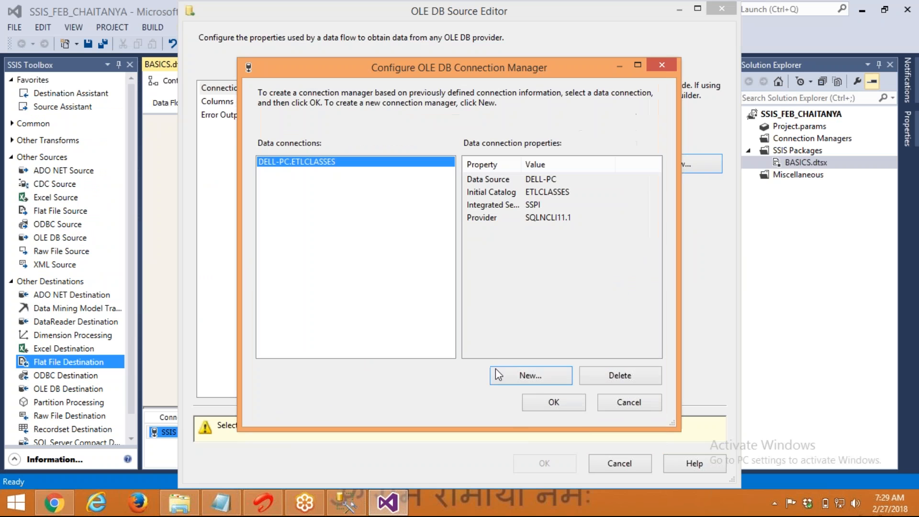
click(554, 403)
Choose the [dbo].[CUSTOMERS] table as the OLE DB Source's table
drag(336, 17, 436, 25)
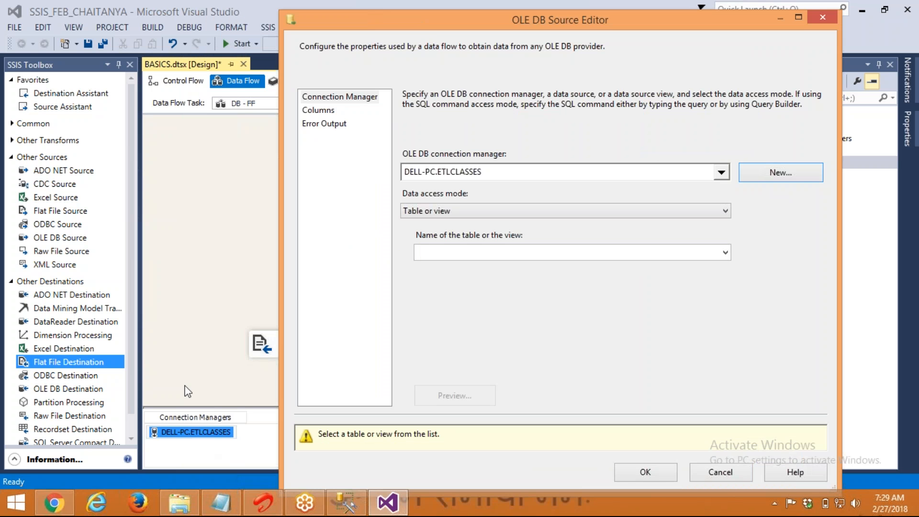
click(459, 254)
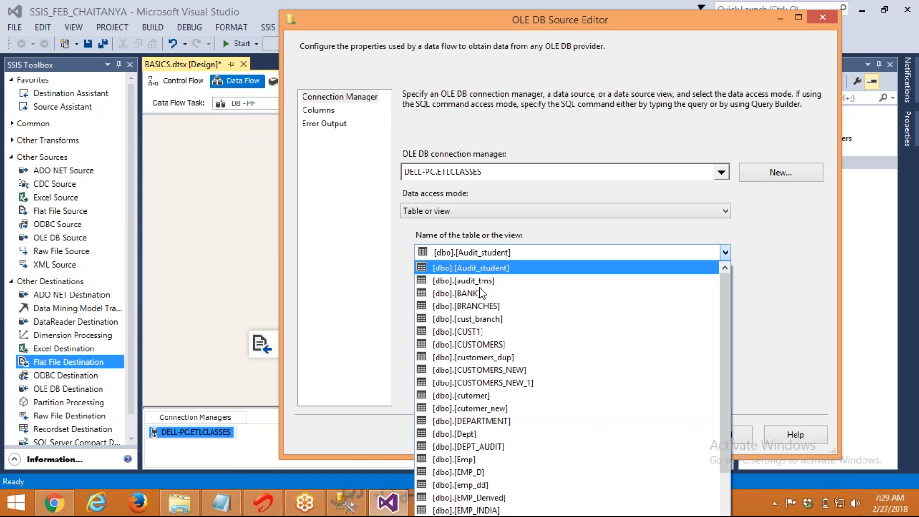
click(502, 344)
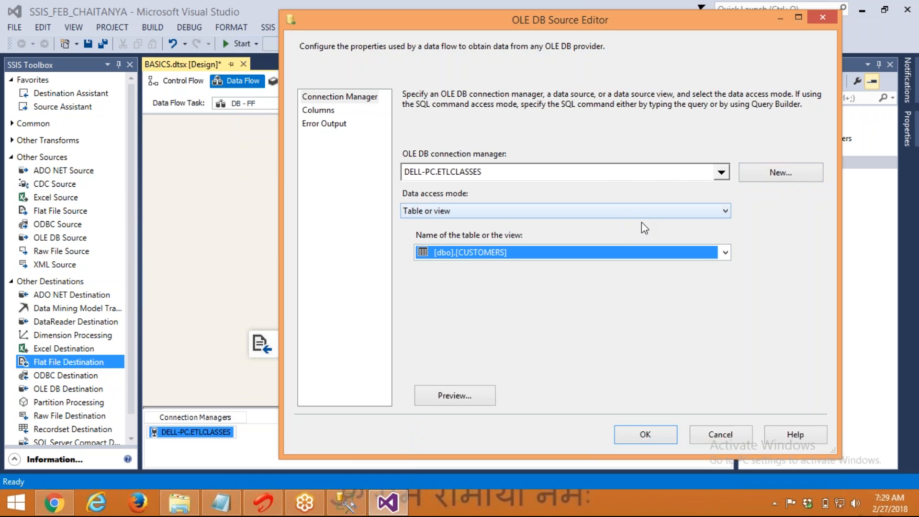
click(803, 172)
Cancel the extra connection after its invalid connection string error, keeping DELL-PC.ETLCLASSES and [dbo].[CUSTOMERS]
click(611, 365)
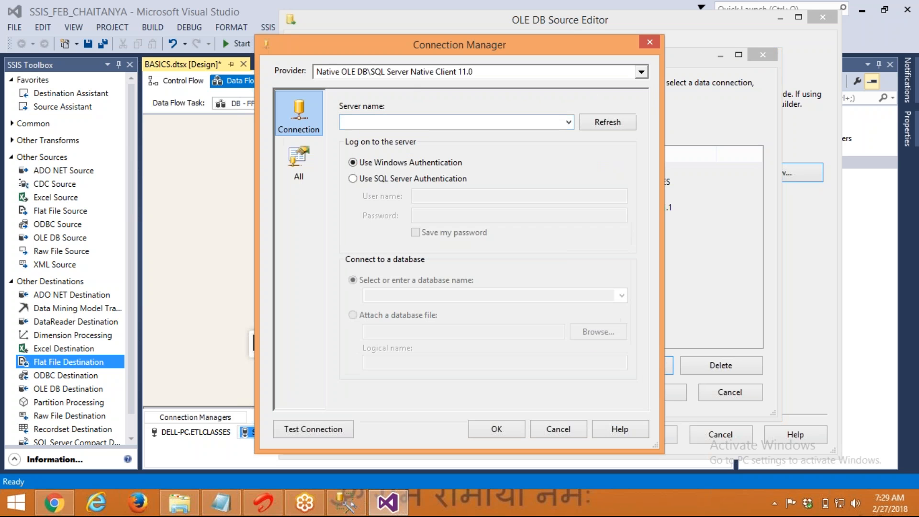
click(424, 77)
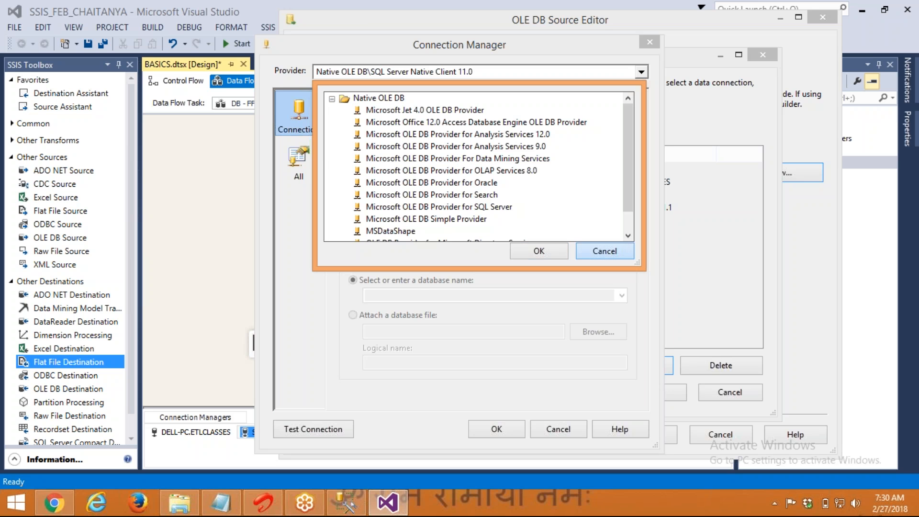
click(605, 252)
click(501, 435)
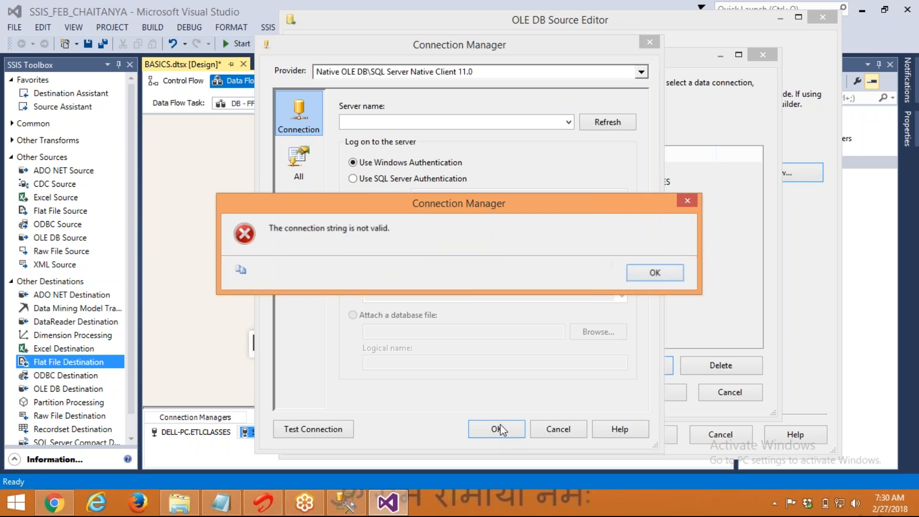
click(654, 268)
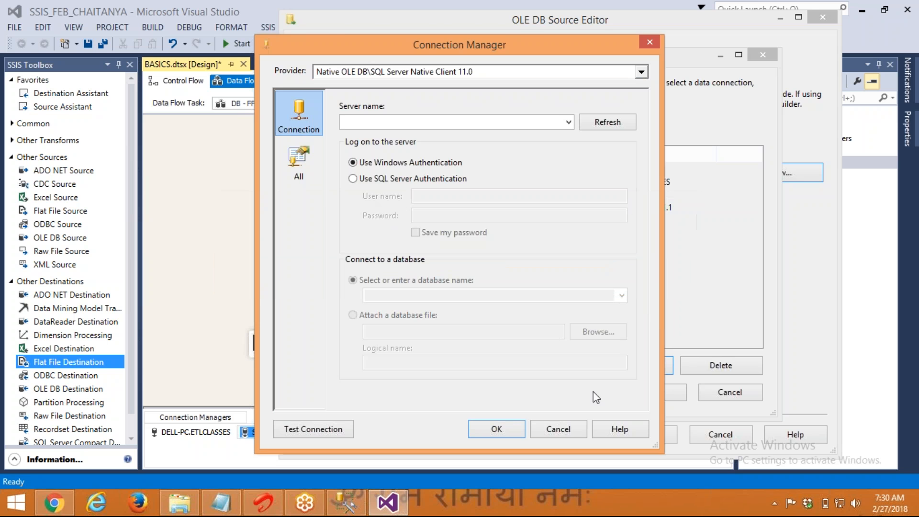
click(556, 431)
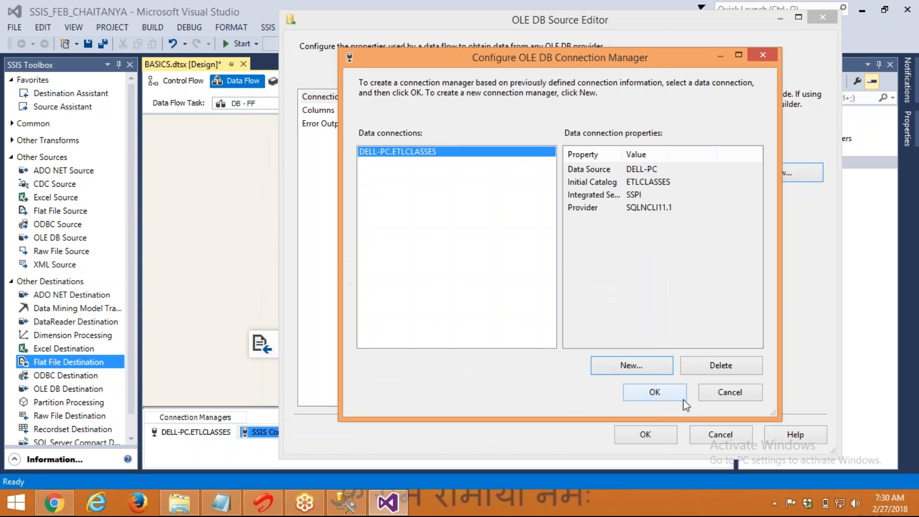
click(720, 389)
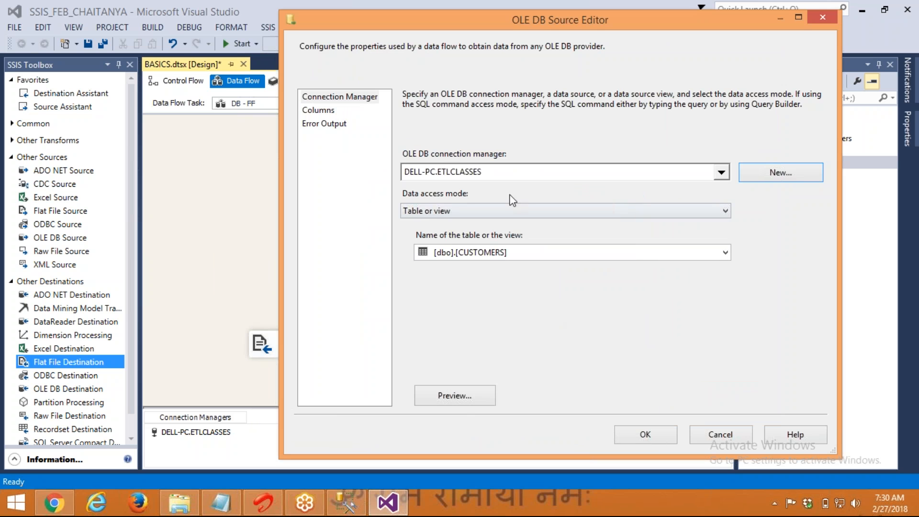
Preview CUSTOMERS rows, confirm all seven columns are ticked, accept the source, and save BASICS.dtsx
click(454, 396)
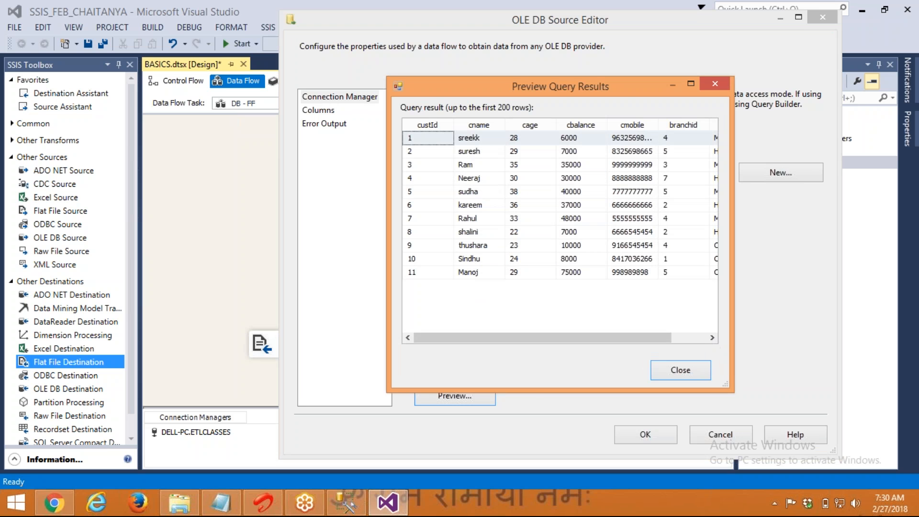
click(692, 369)
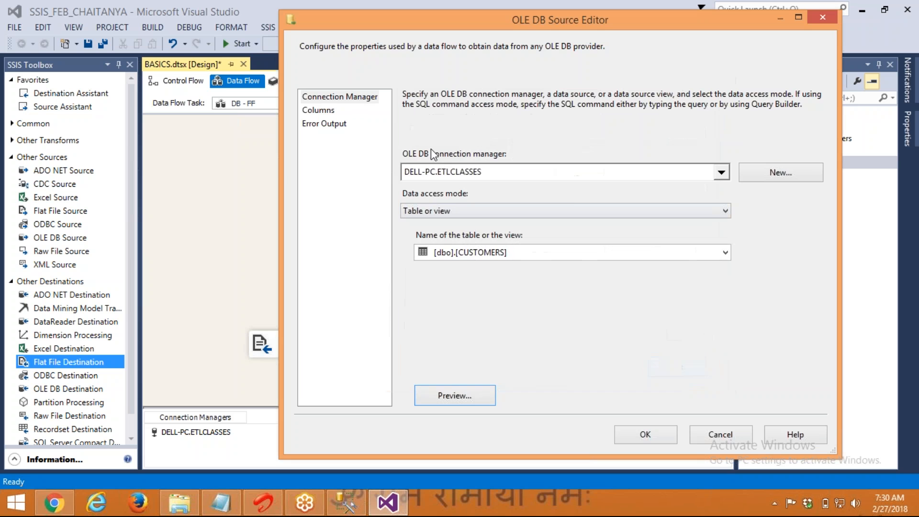
click(318, 110)
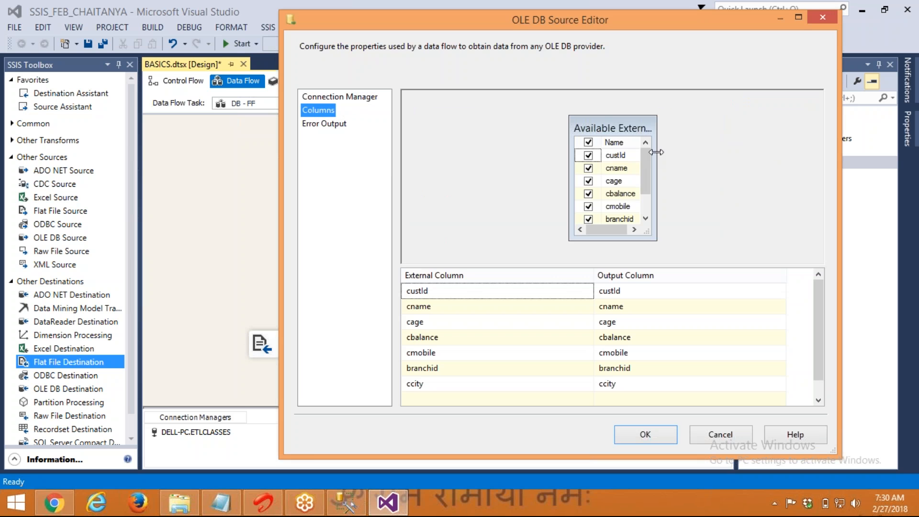
drag(649, 159, 651, 211)
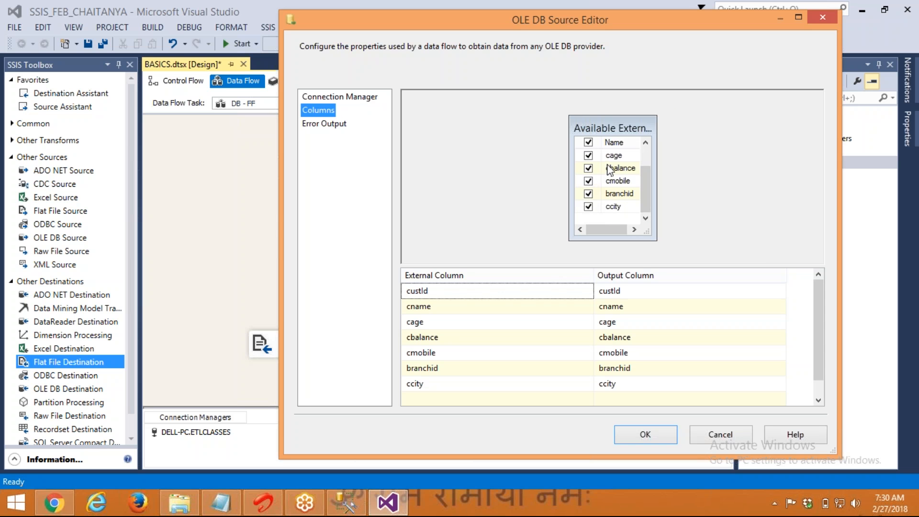
mouse_move(611, 170)
click(650, 151)
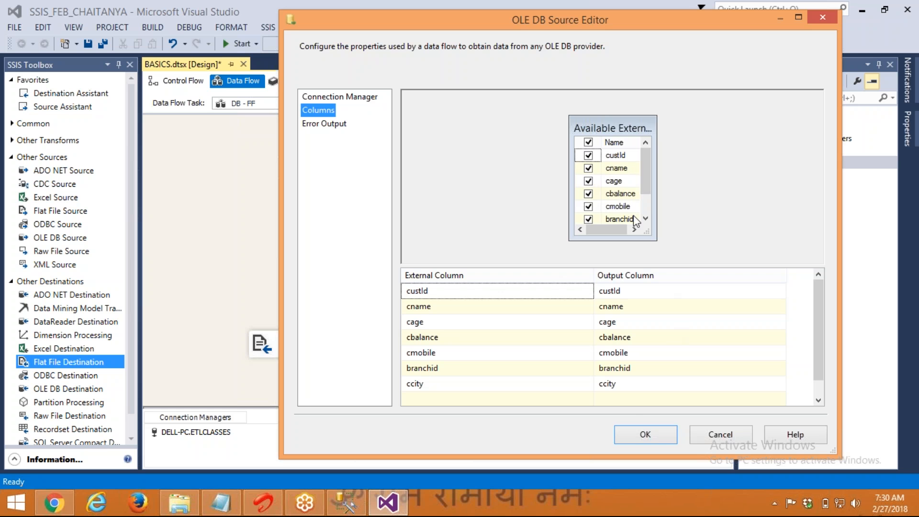
click(638, 436)
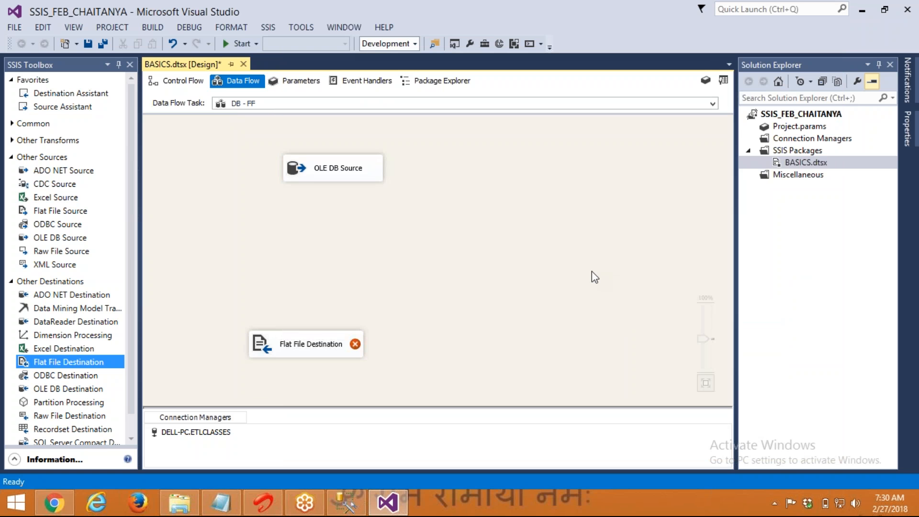
key(ctrl+s)
Link the OLE DB Source output to the Flat File Destination and move the destination up beneath it
click(334, 181)
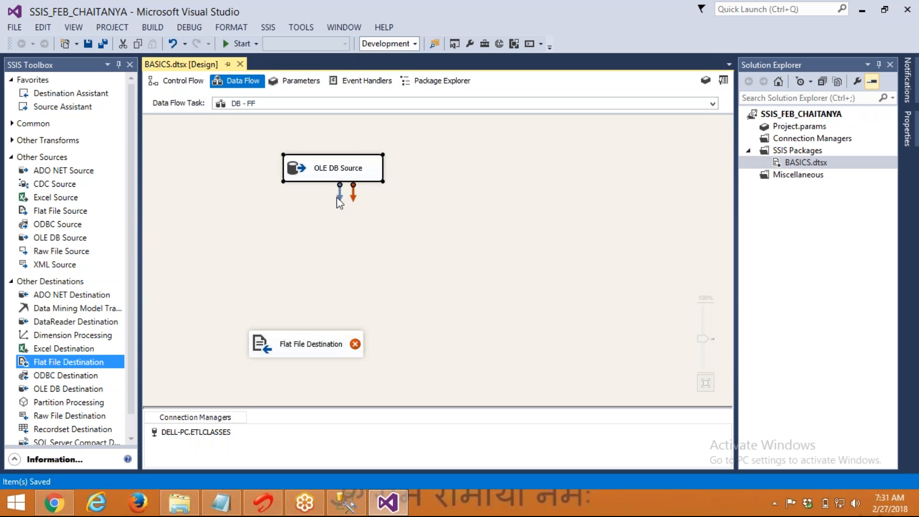
drag(341, 198, 315, 344)
click(353, 157)
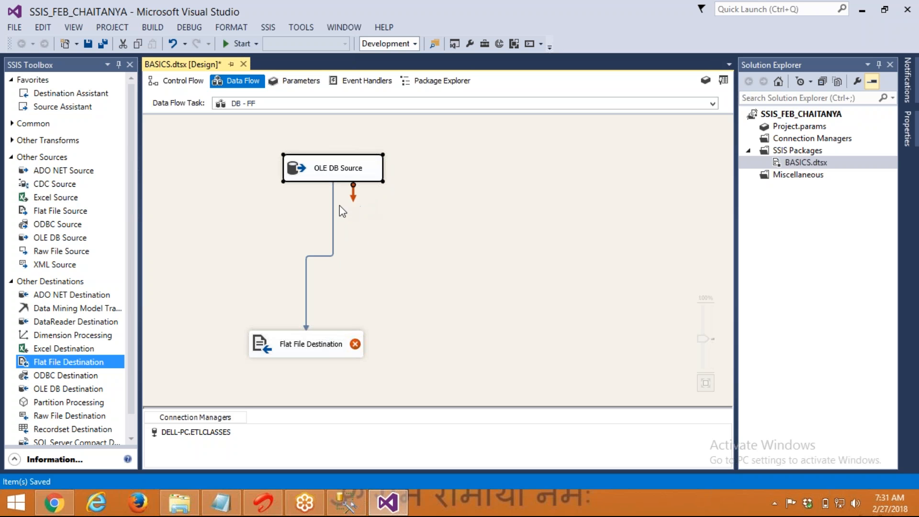
drag(265, 139, 325, 176)
click(308, 347)
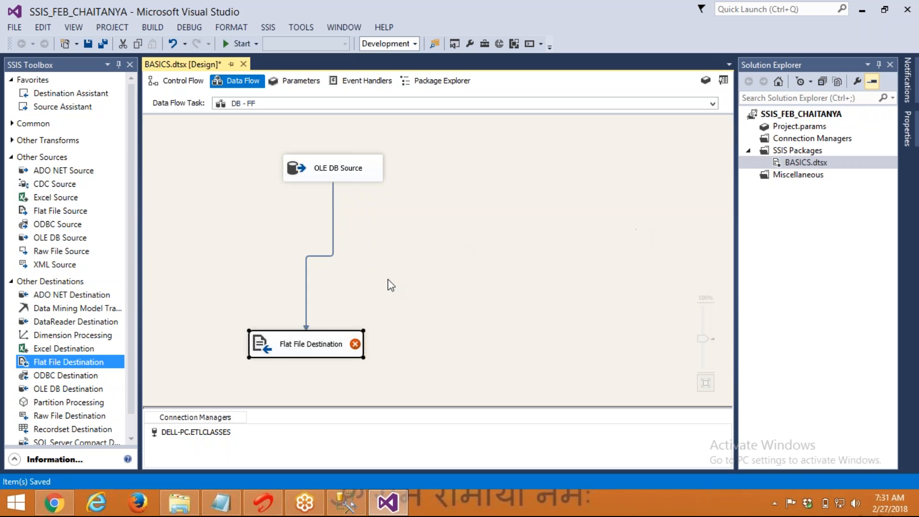
drag(268, 343, 371, 271)
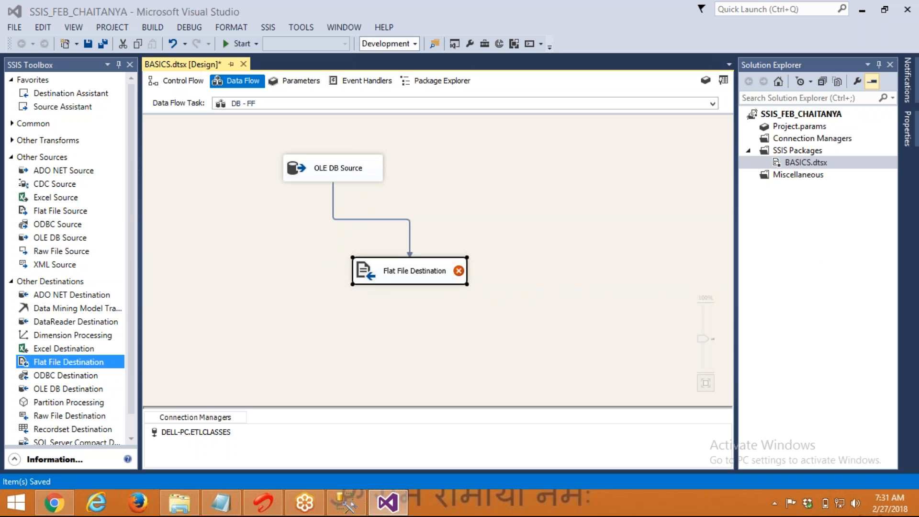
Open the Flat File Destination Editor and begin a new Delimited flat file connection
double_click(372, 271)
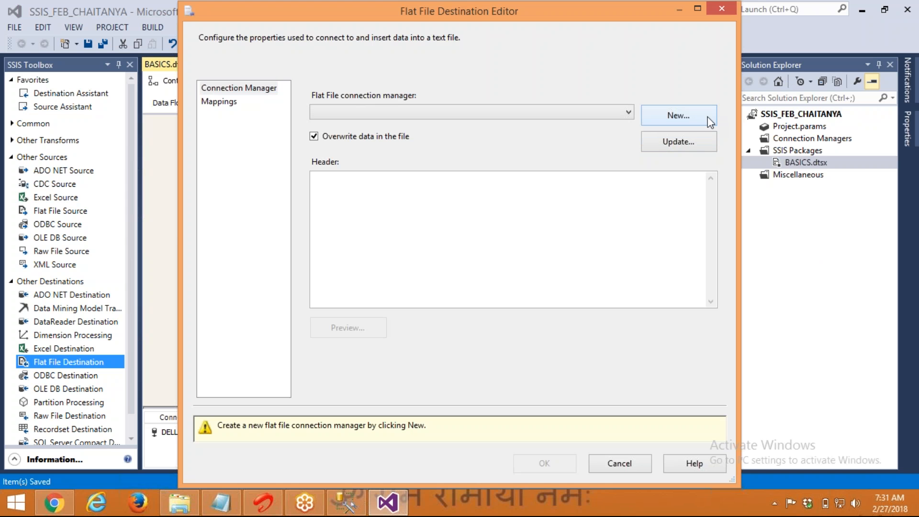
click(711, 122)
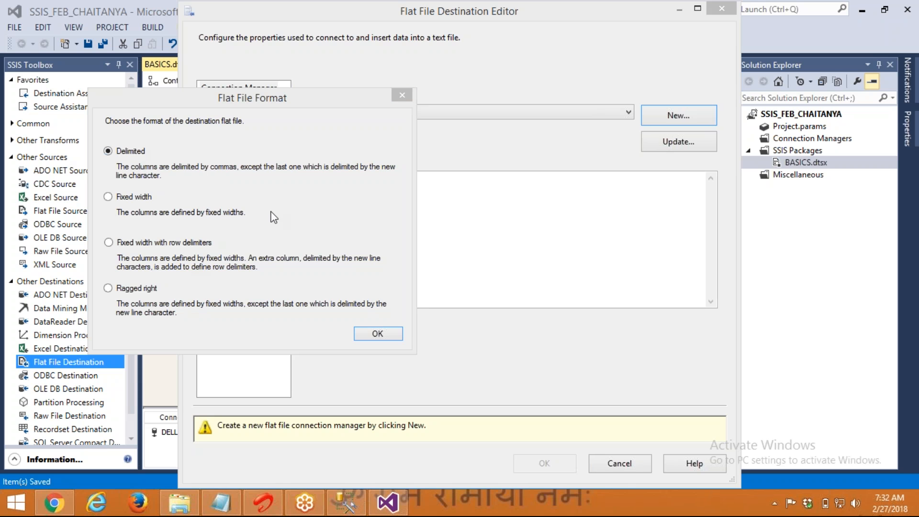
Name the delimited connection manager FF_CUSTOMERS and use FF_CUSTOMERS as its description
click(377, 334)
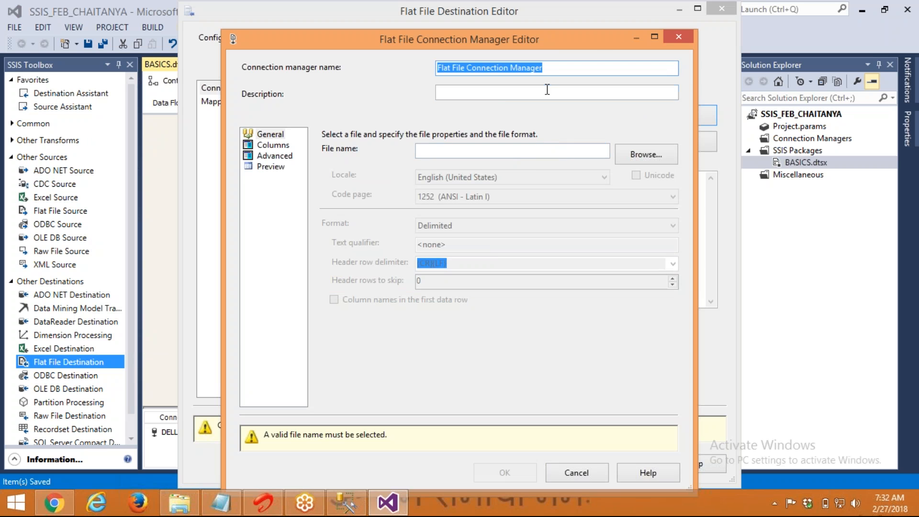
text(CUSTOMER)
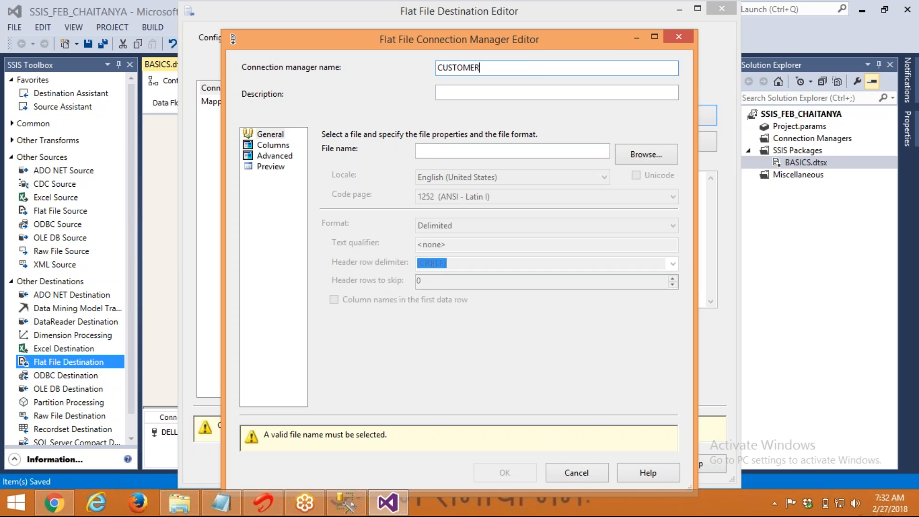
key(ctrl+a)
text(FF_CUSTOMERS)
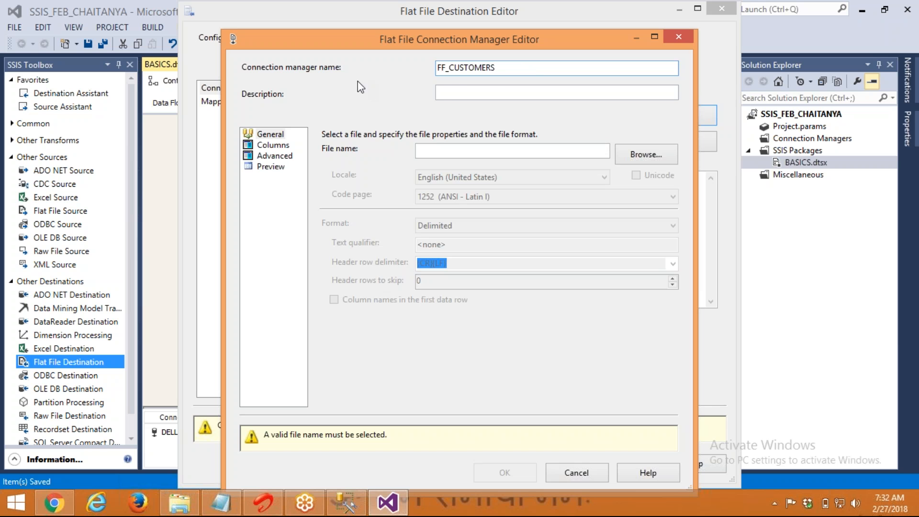
double_click(504, 71)
key(ctrl+c)
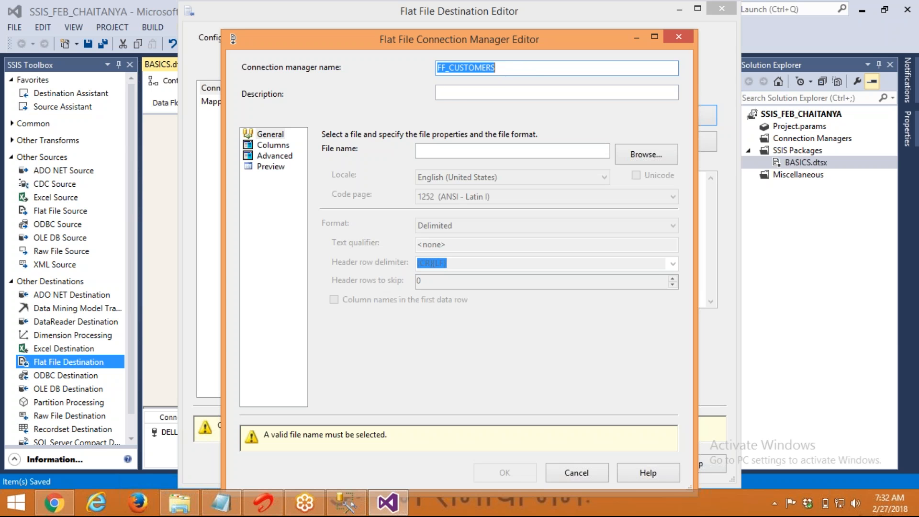
key(Tab)
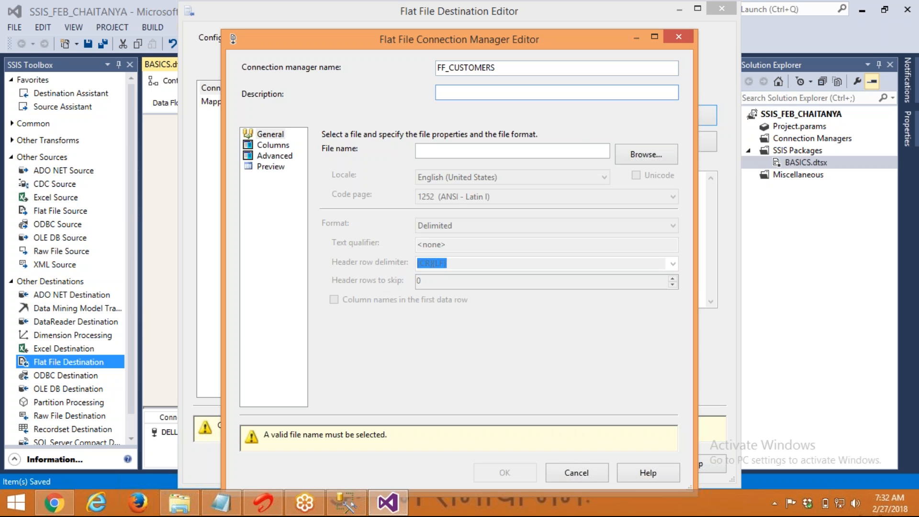
key(ctrl+v)
Point the connection to a FF_CUSTOMERS text file in the FF_OUTPUTS folder
click(625, 156)
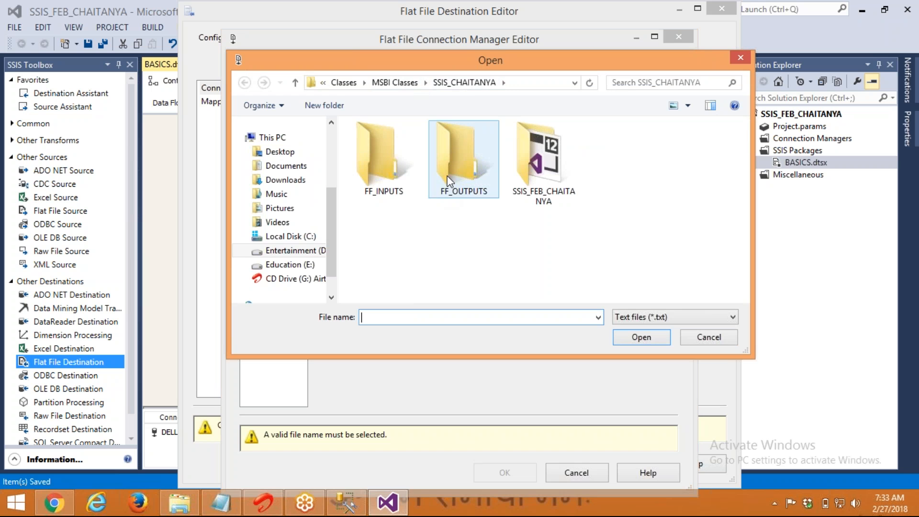
double_click(456, 189)
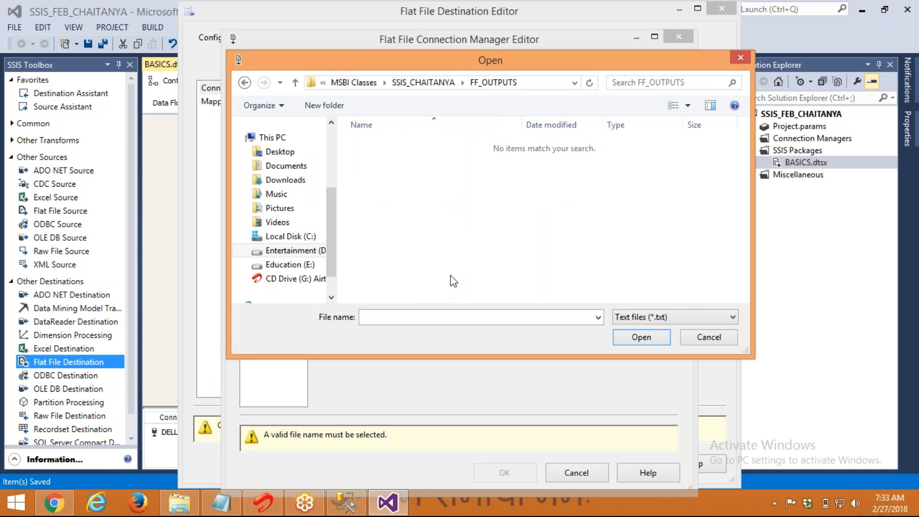
click(426, 317)
text(FF_CUSTOMERS)
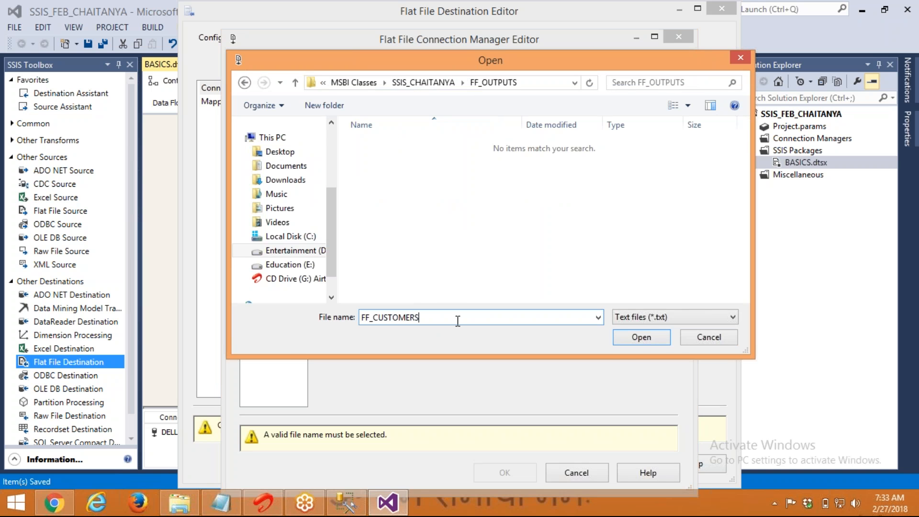
click(647, 321)
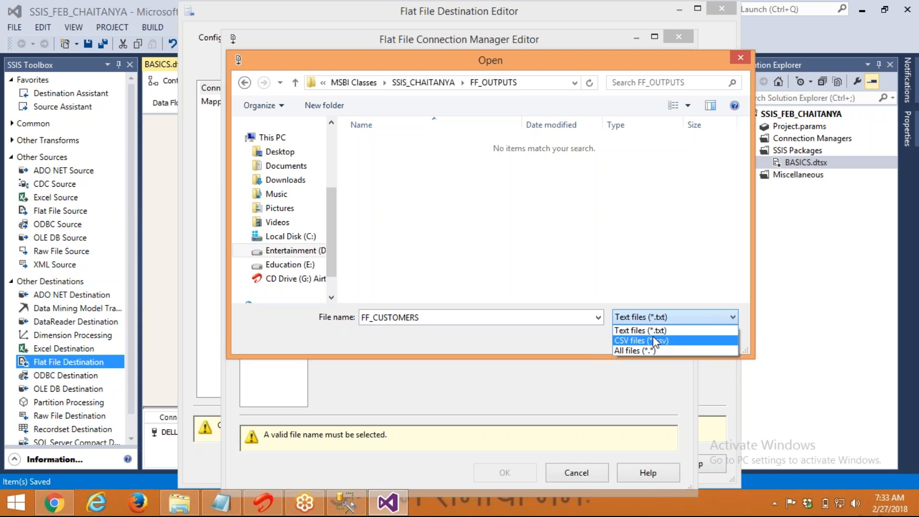
click(654, 331)
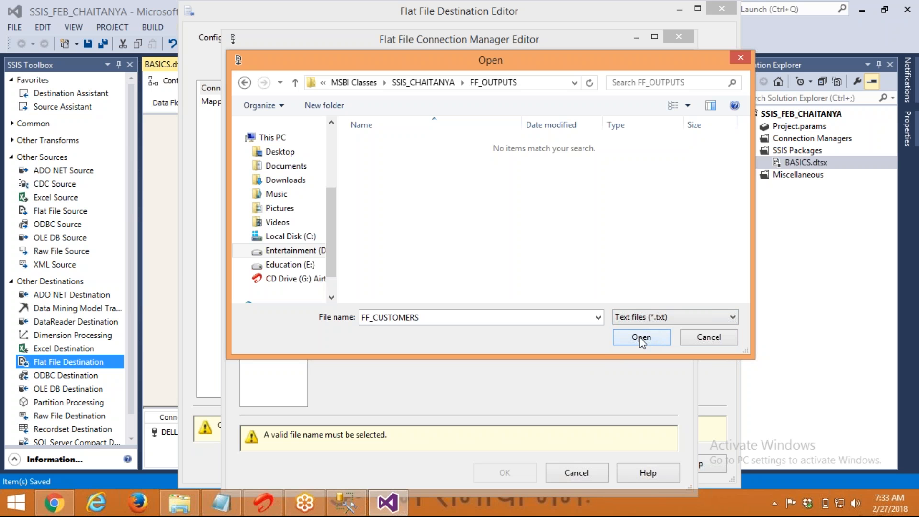
click(642, 338)
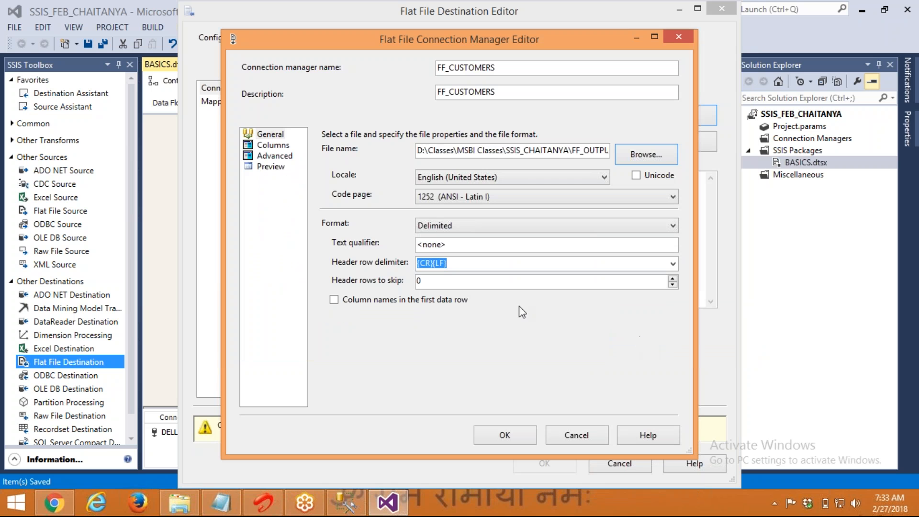
Use column names in the first row, set Vertical Bar column delimiter, then review the mappings
click(421, 300)
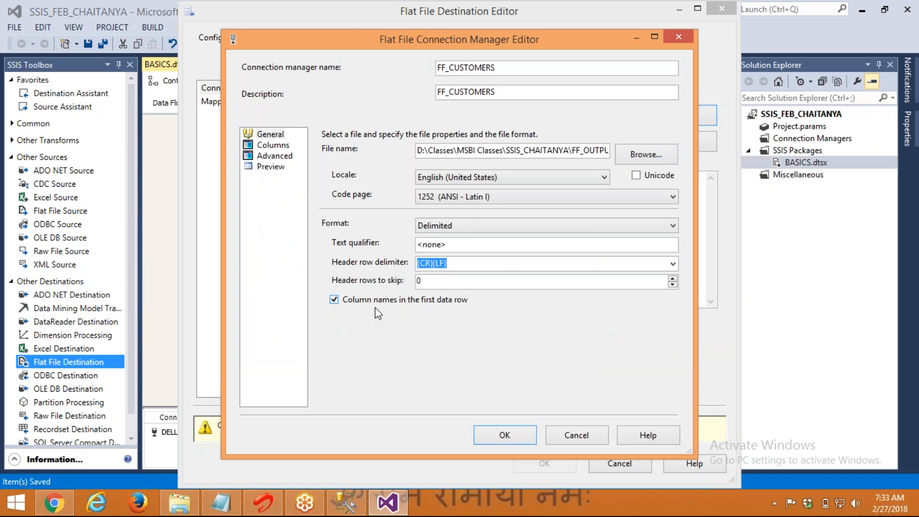
click(276, 145)
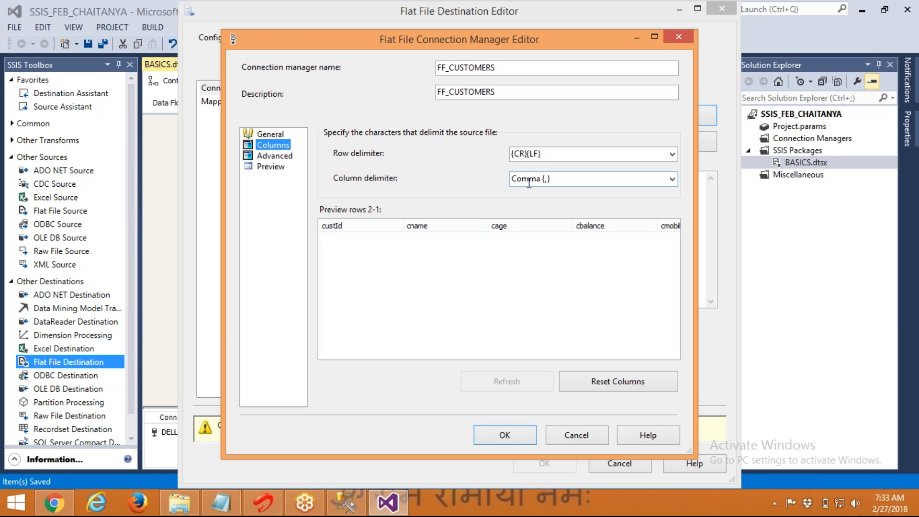
click(673, 179)
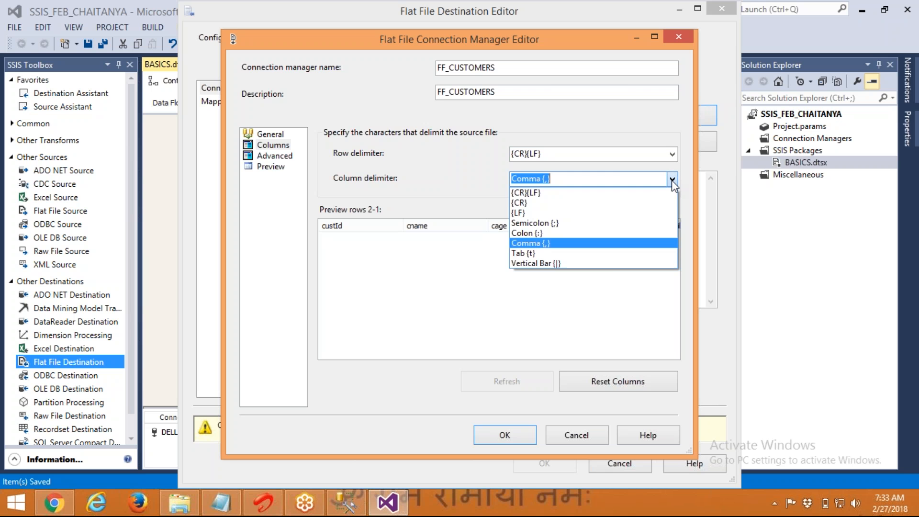
click(609, 264)
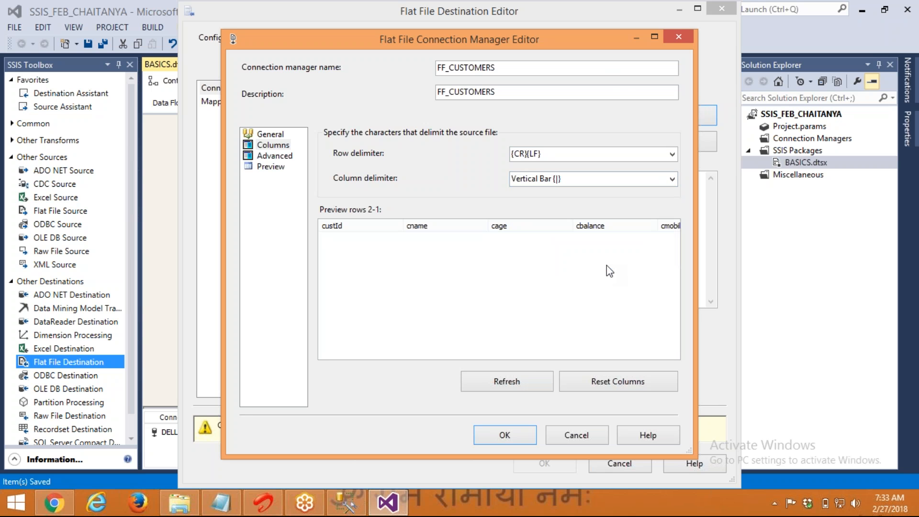
click(507, 435)
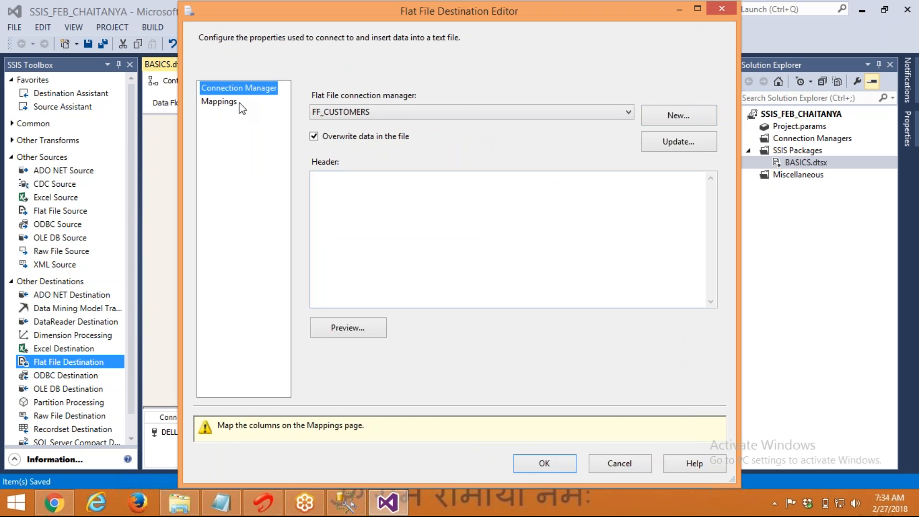
click(229, 103)
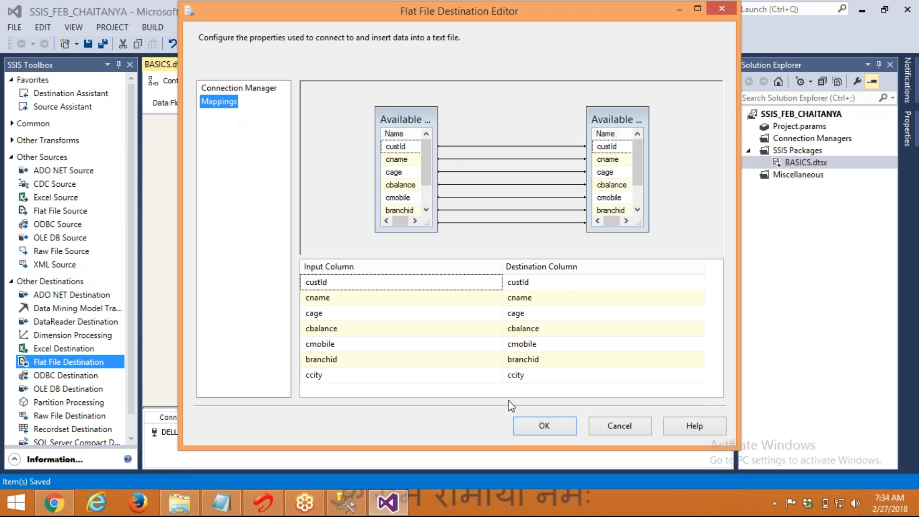
Accept the destination settings, save the package, and execute the DB - FF data flow task
click(530, 421)
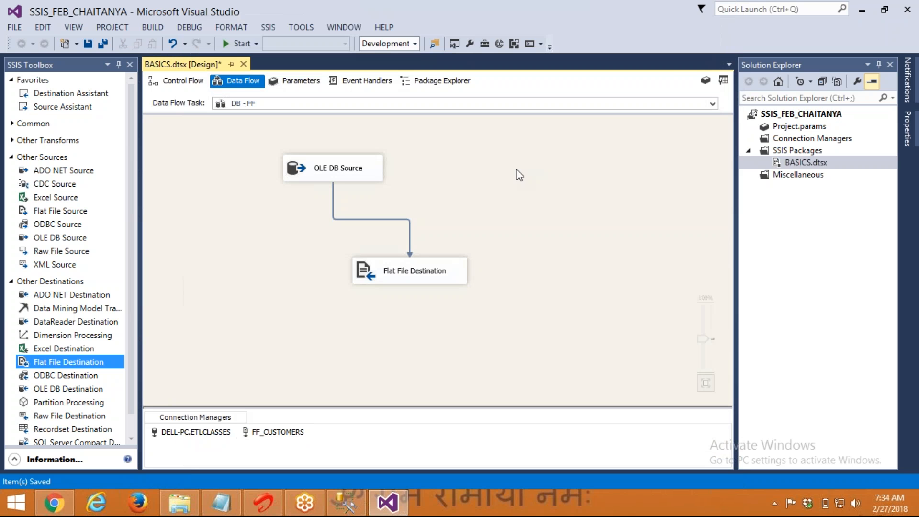
key(ctrl+s)
right_click(517, 169)
click(546, 242)
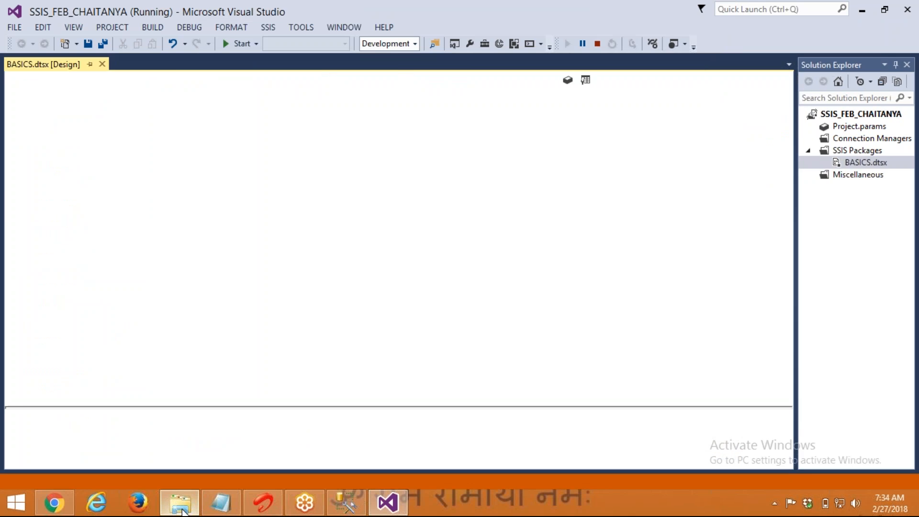
click(181, 507)
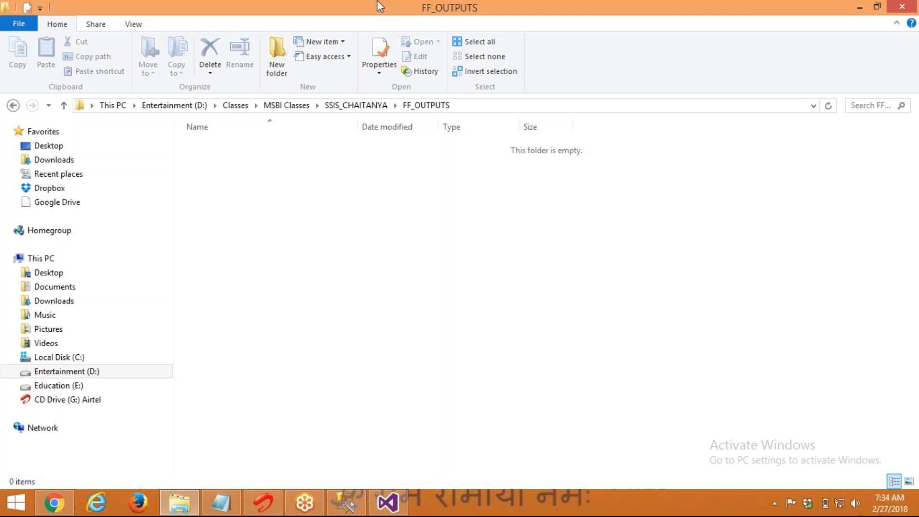
Open FF_CUSTOMERS.txt from FF_OUTPUTS, inspect its pipe-delimited rows, then close Notepad
drag(380, 6, 650, 18)
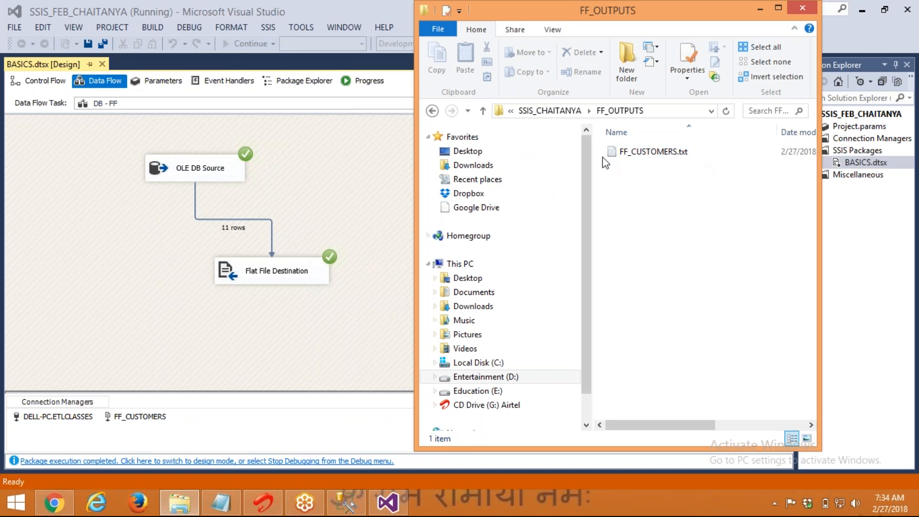
click(622, 154)
double_click(622, 154)
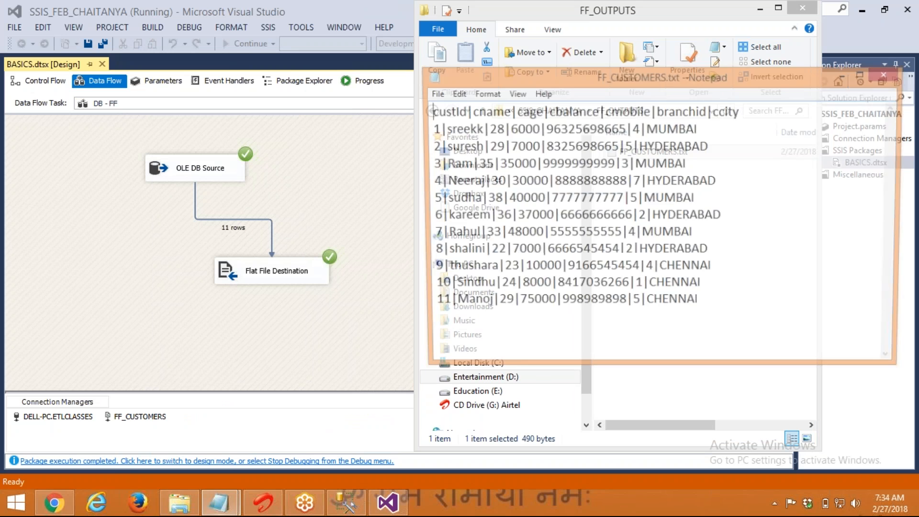
drag(717, 304, 356, 123)
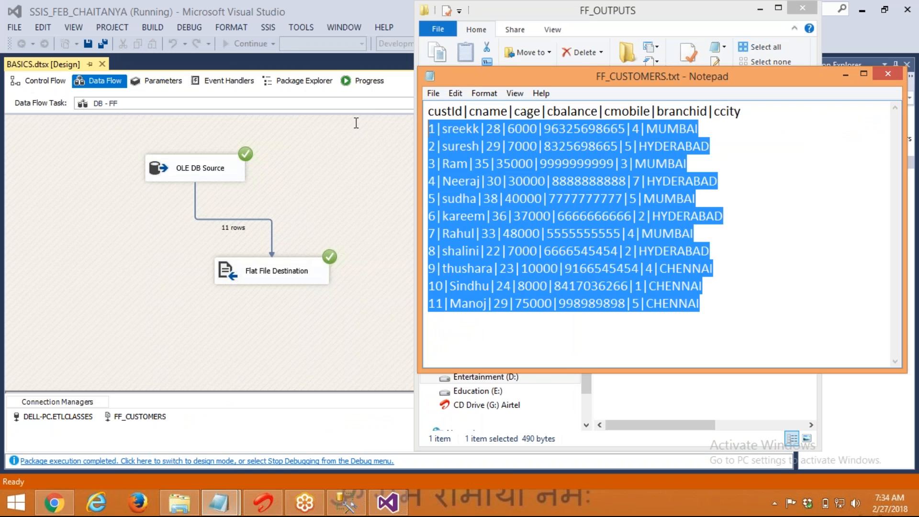
drag(393, 130, 512, 163)
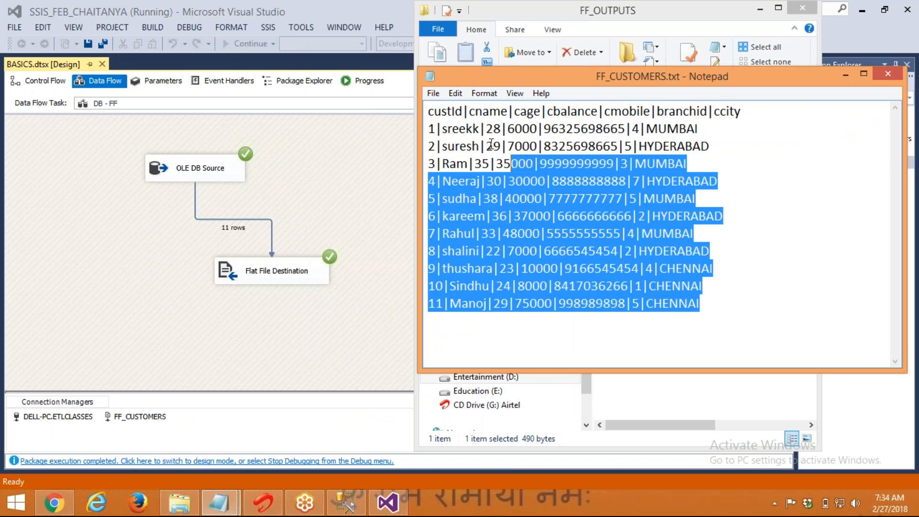
drag(469, 119, 513, 115)
click(549, 163)
key(alt+space)
key(c)
click(321, 165)
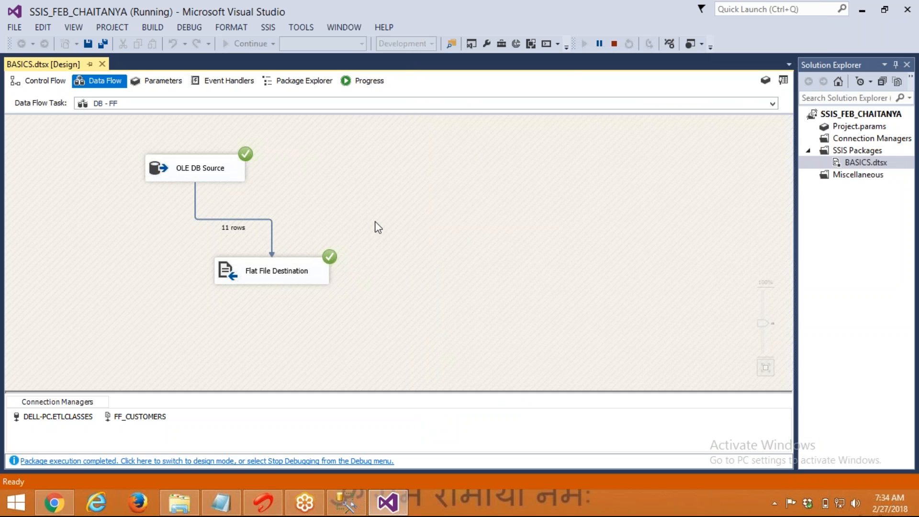
Stop the running DB - FF debug session and return to BASICS.dtsx's Control Flow
click(616, 43)
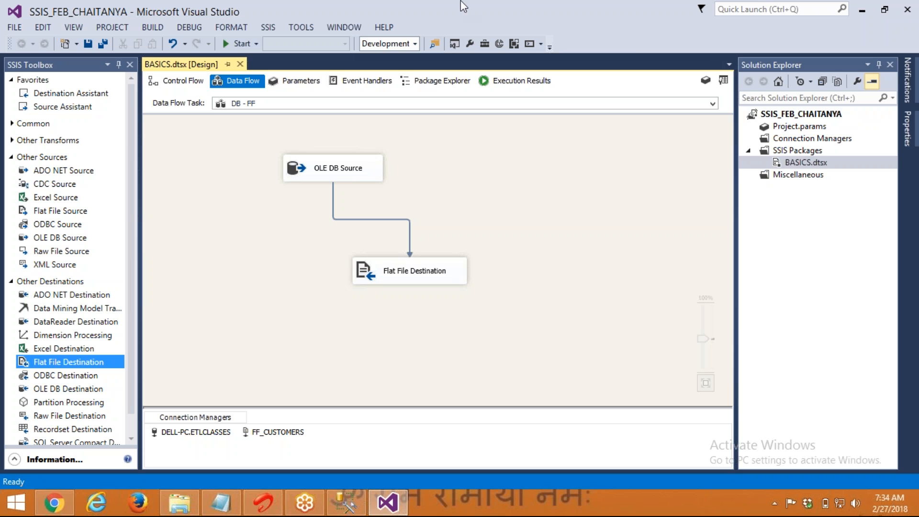
click(172, 82)
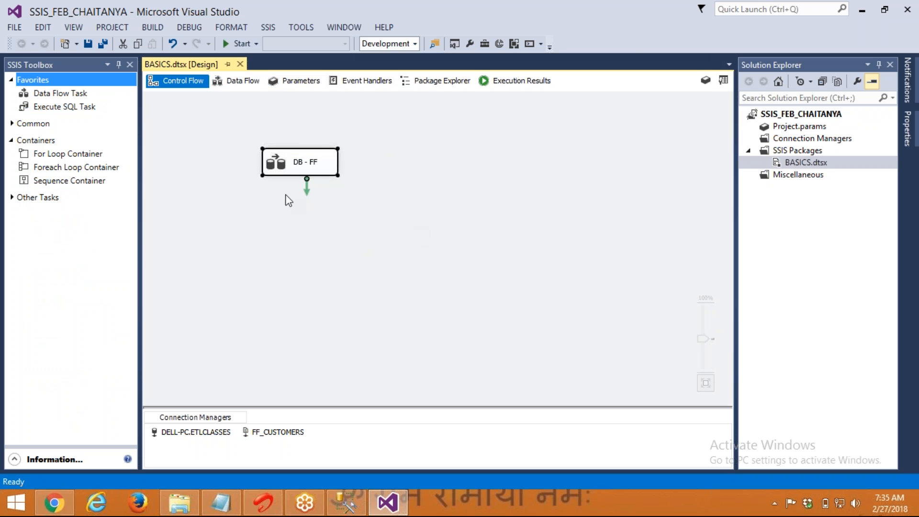
Add a new Data Flow Task below DB - FF and name it 'FF - DB'
click(273, 189)
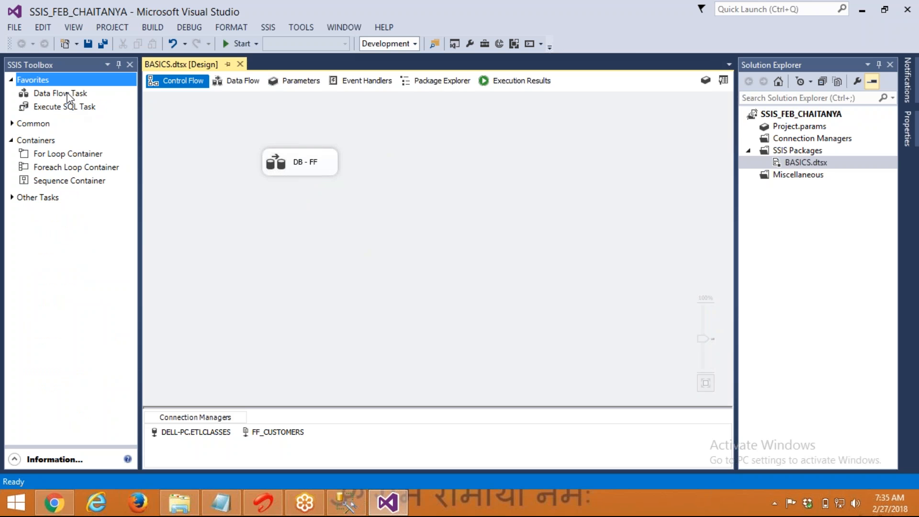
click(71, 95)
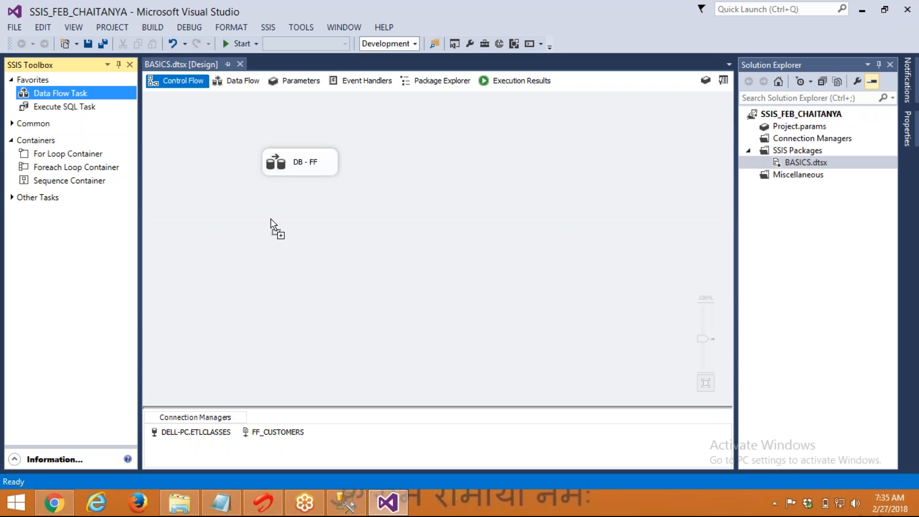
drag(271, 219, 272, 219)
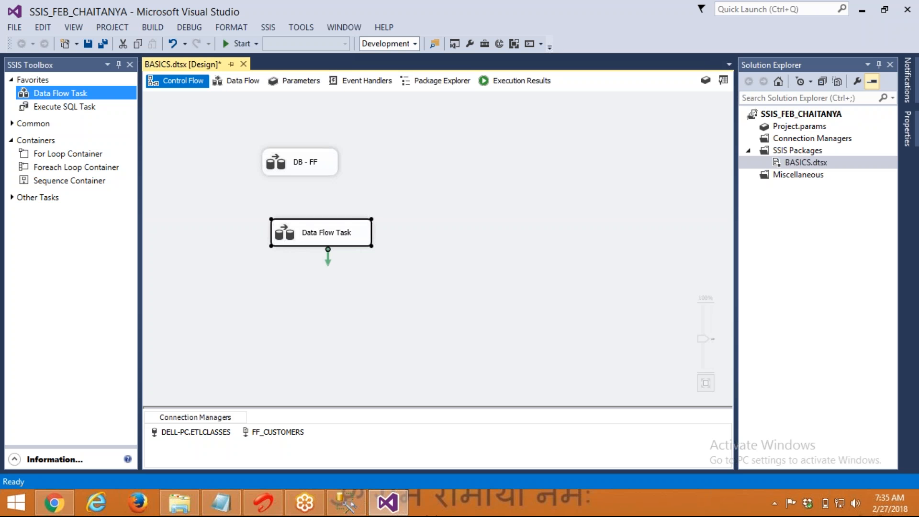
key(F2)
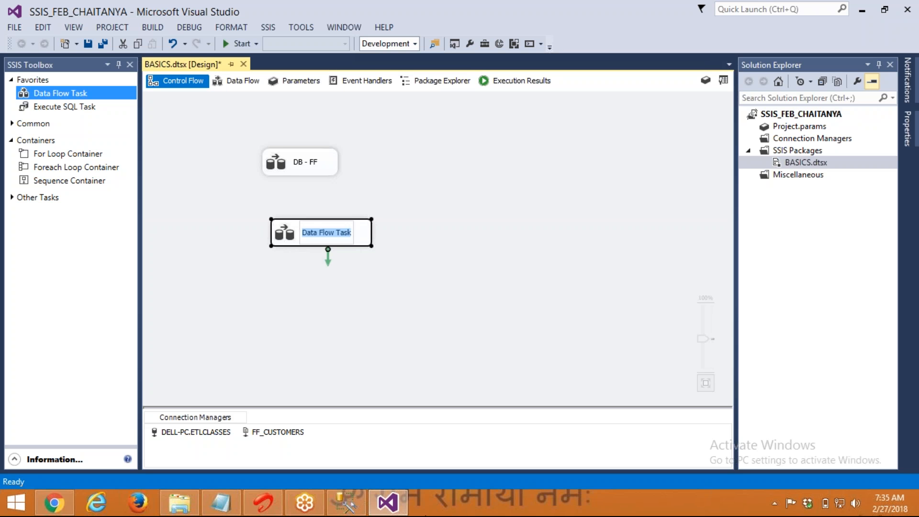
text(FF - DB)
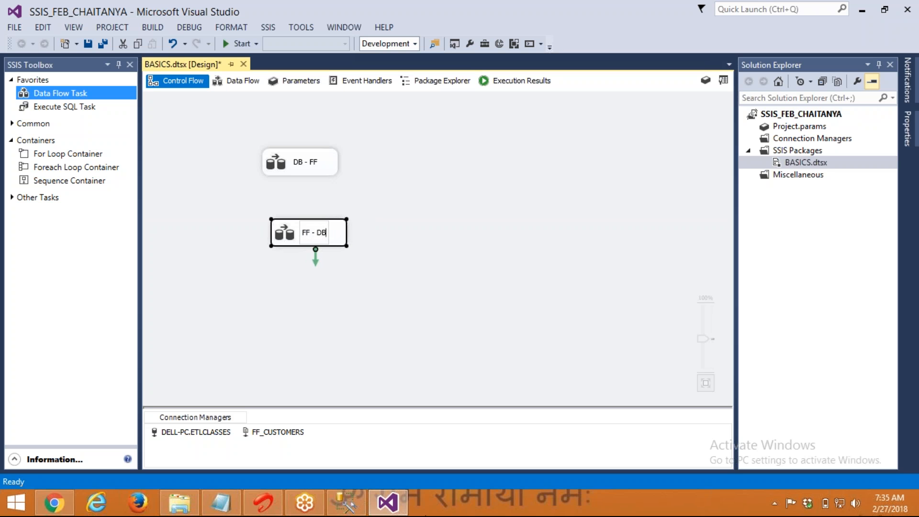
click(622, 279)
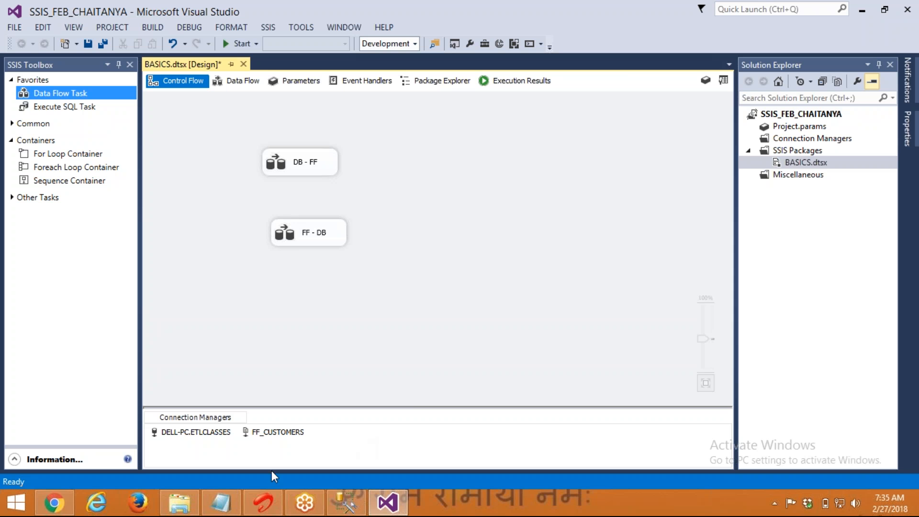
click(341, 502)
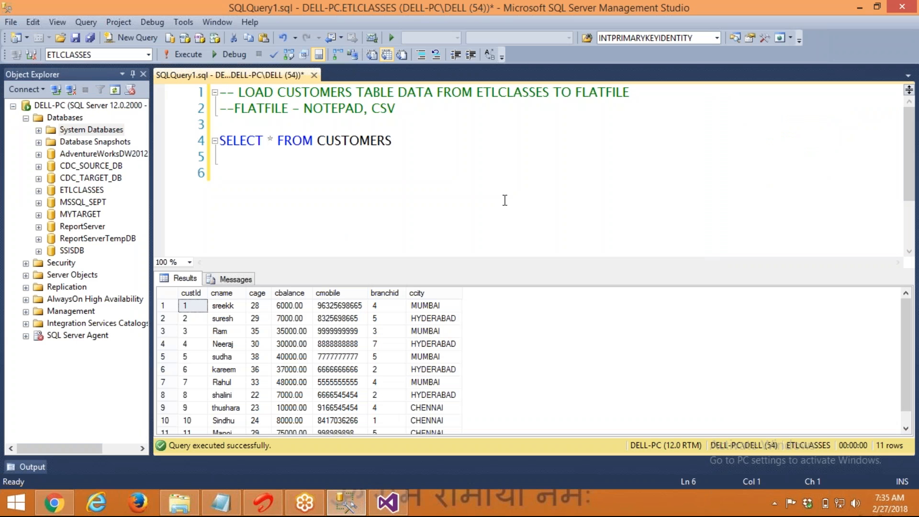
Run SELECT * FROM CUSTOMERS_TEST in a new query against the MYTARGET database
key(ctrl+n)
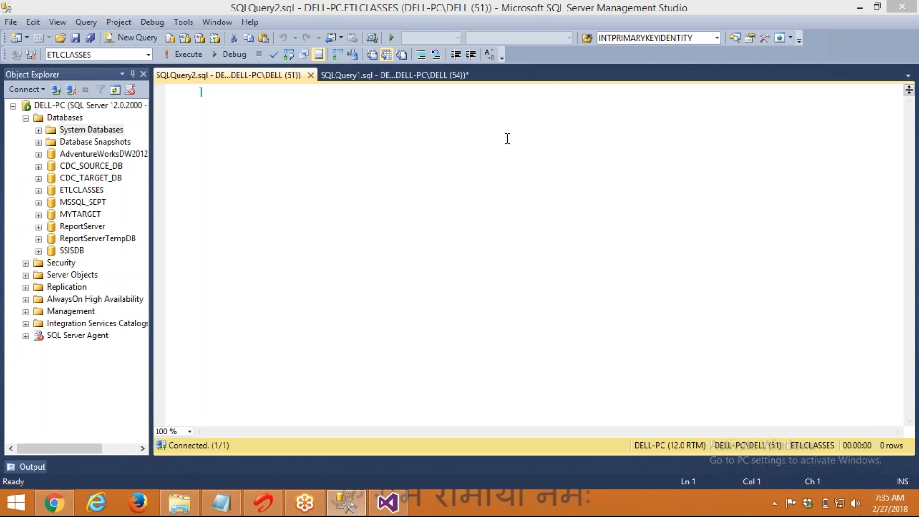
click(148, 55)
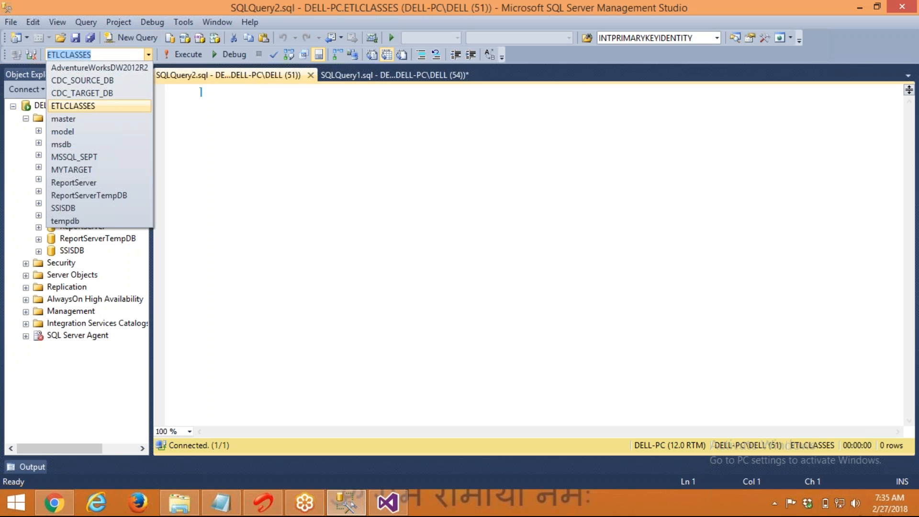
click(105, 169)
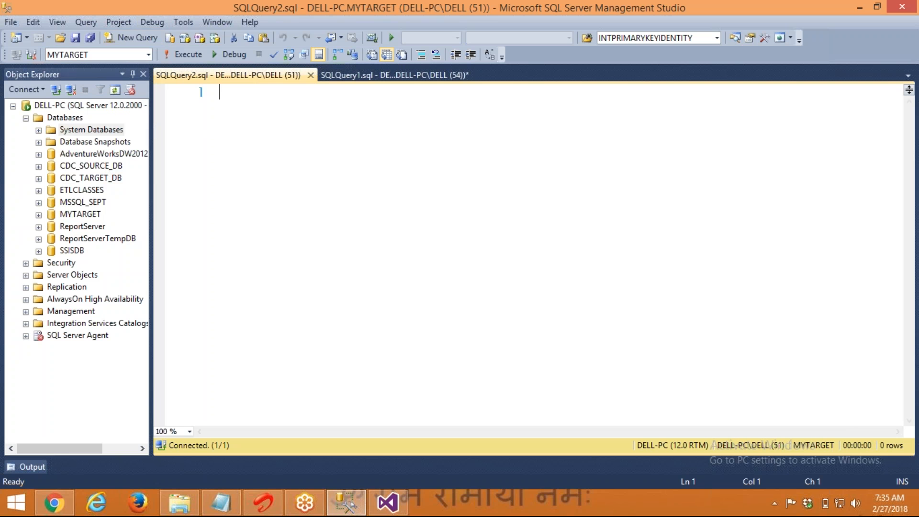
text(SELEC)
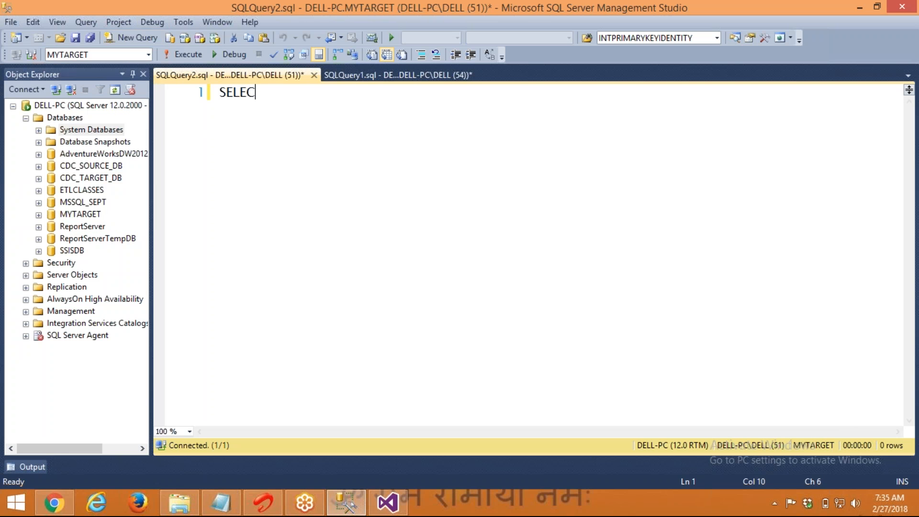
text(T)
key(Tab)
text(* FROM CUSTOMER)
key(Down)
key(Down)
key(Down)
key(Return)
key(Return)
key(ctrl+a)
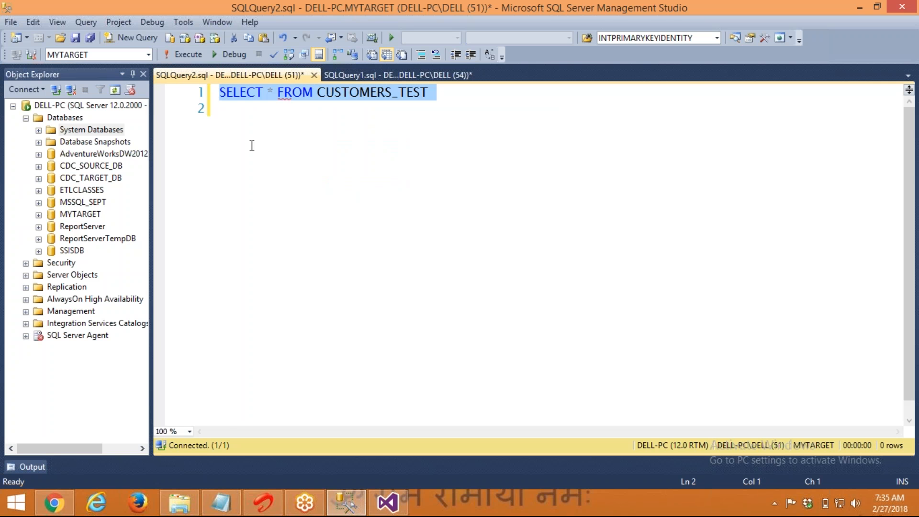
click(172, 53)
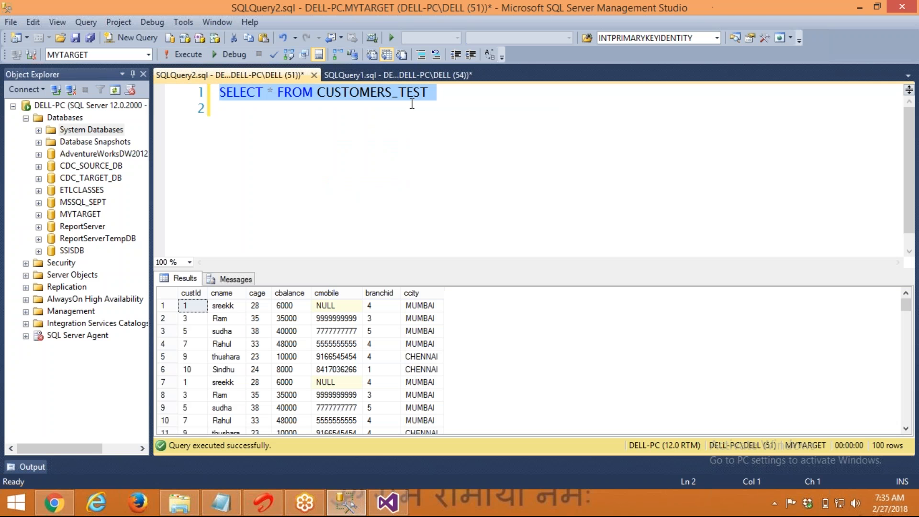
Show CUSTOMERS_TEST's table structure and check its nullable varchar(50) columns
double_click(410, 104)
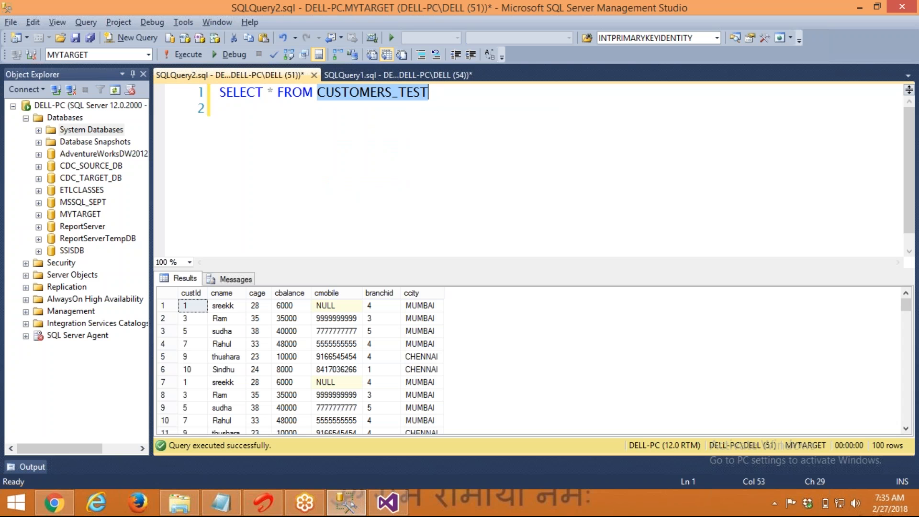
key(F5)
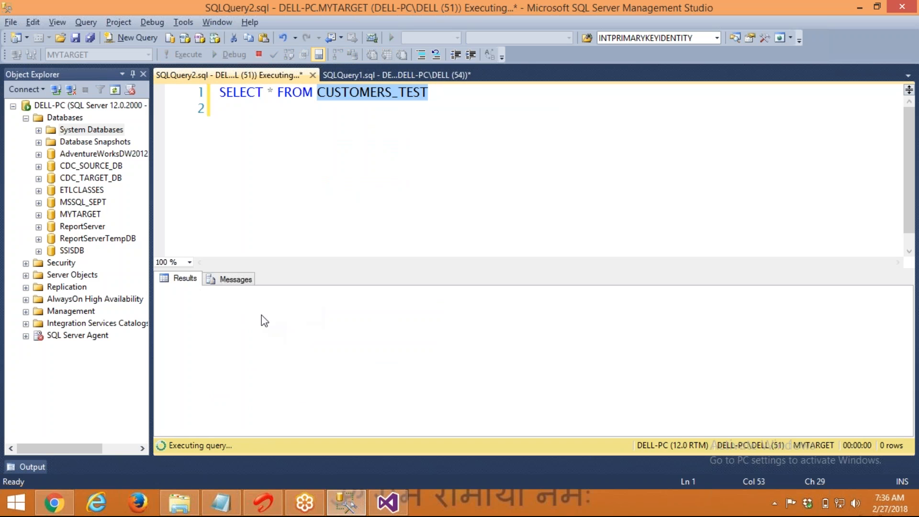
drag(262, 336, 260, 432)
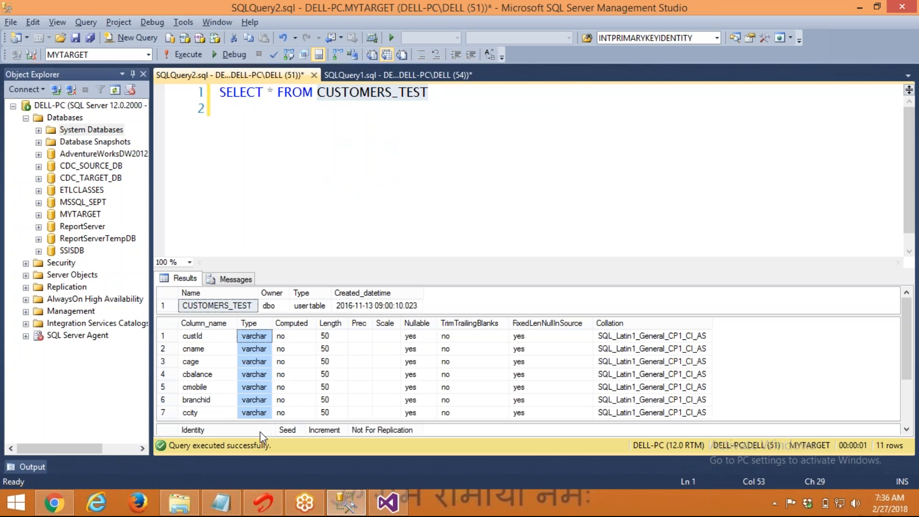
Display the source CUSTOMERS table's column definitions, checking the custId and branchid data types
click(465, 140)
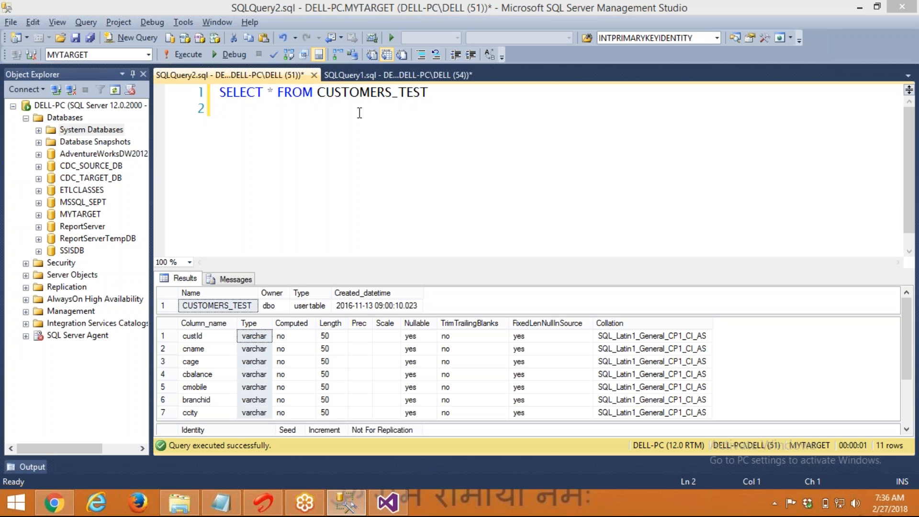
double_click(357, 92)
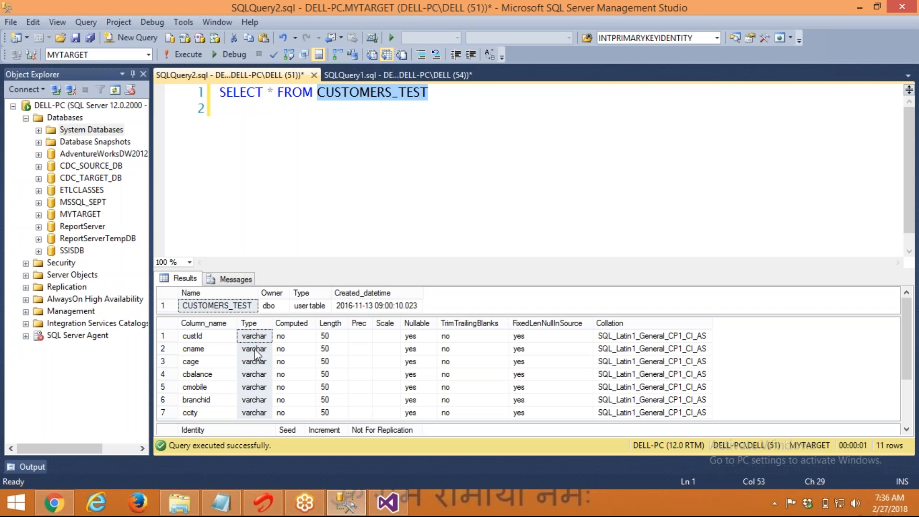
click(389, 98)
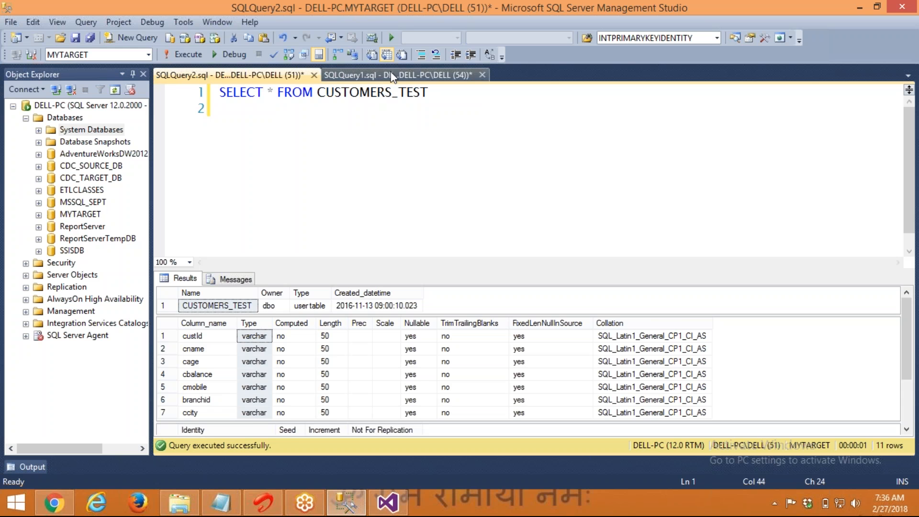
click(397, 75)
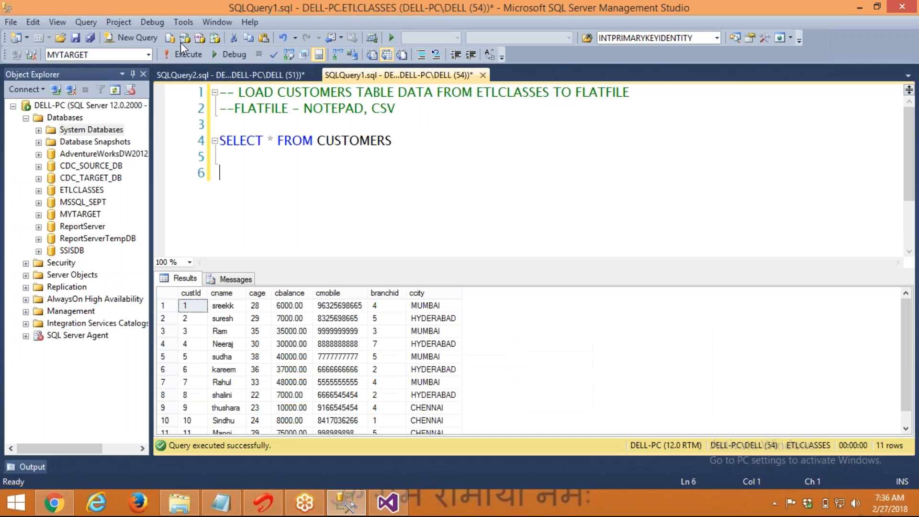
double_click(335, 141)
key(alt+F1)
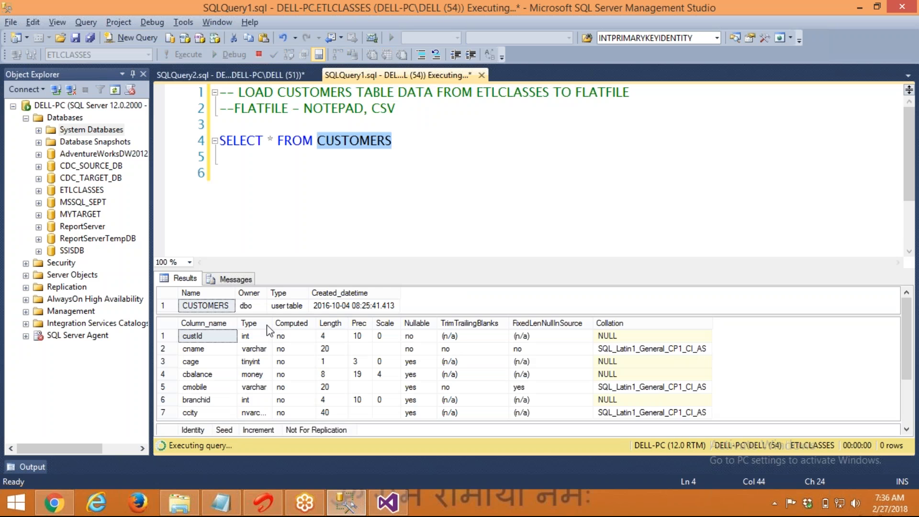
click(260, 348)
click(259, 404)
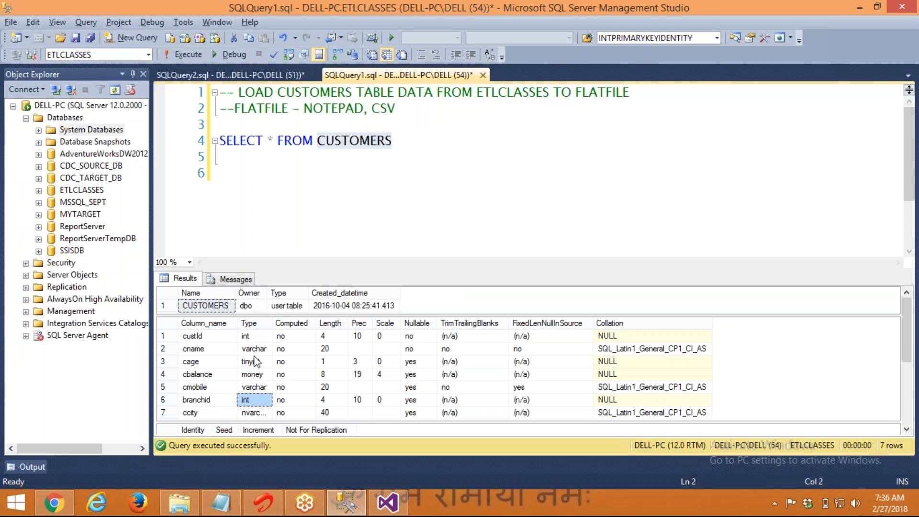
click(258, 340)
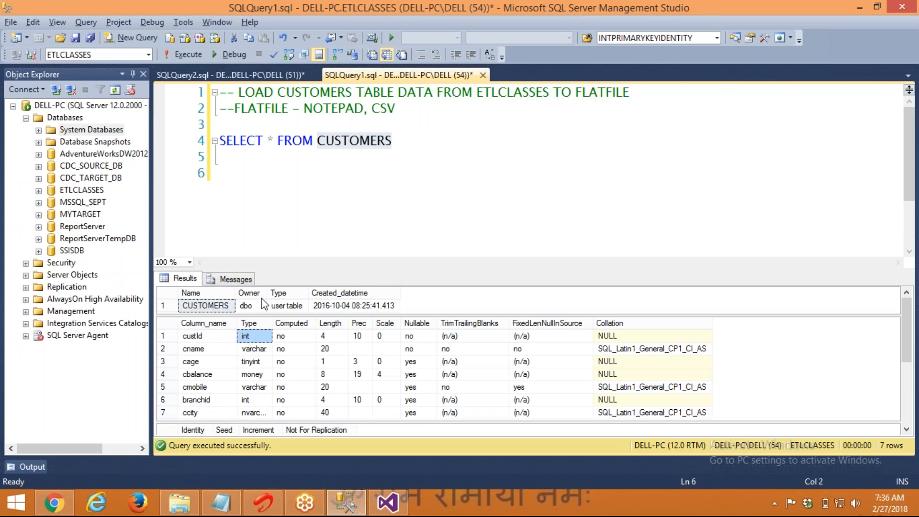
Rerun SELECT * FROM CUSTOMERS_TEST, listing its 100 existing rows
click(271, 77)
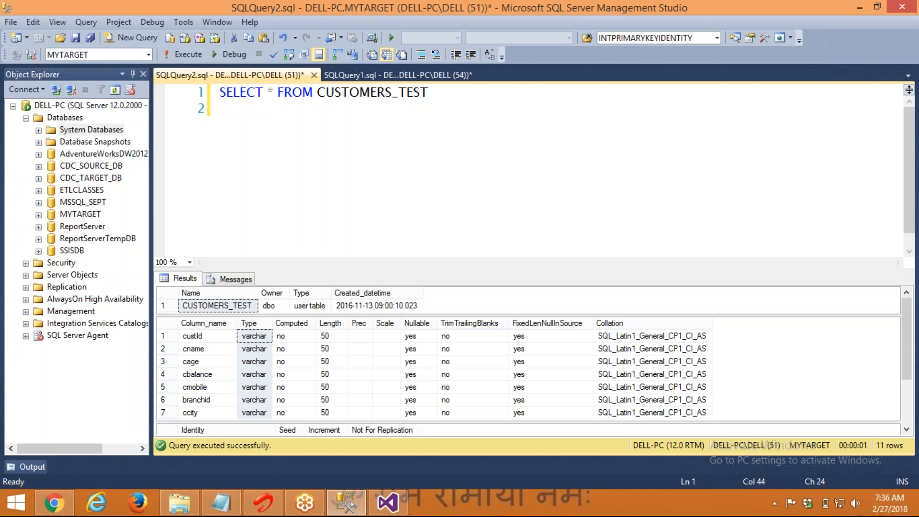
double_click(372, 92)
key(ctrl+c)
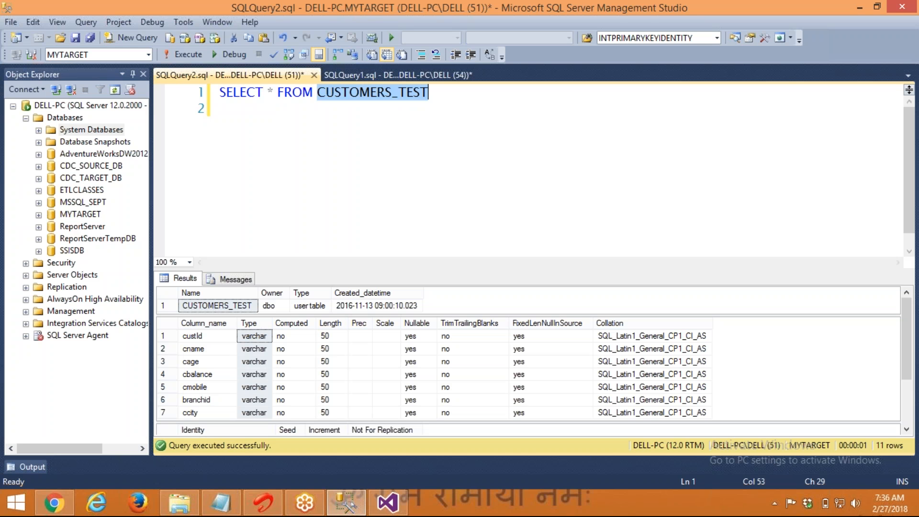
click(360, 107)
click(197, 57)
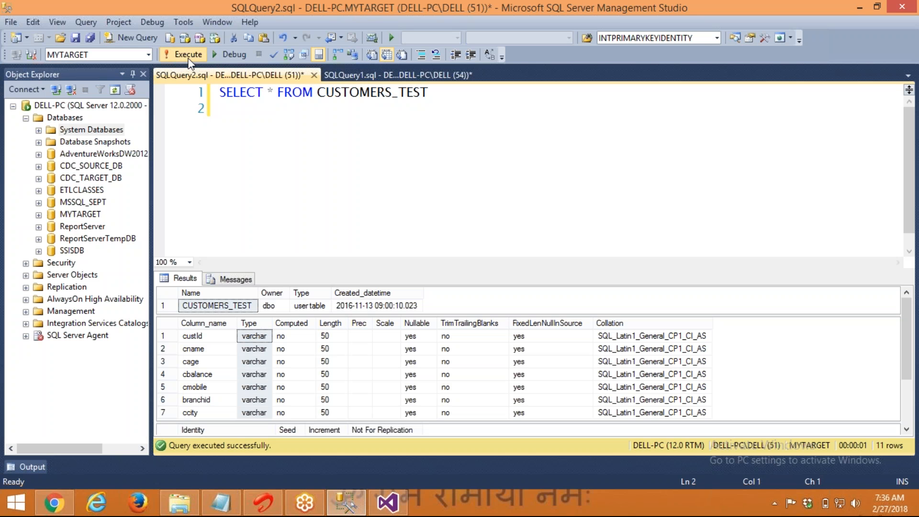
Truncate CUSTOMERS_TEST and rerun the SELECT to confirm it now returns 0 rows
key(Return)
text(TRUNCATE TABLE)
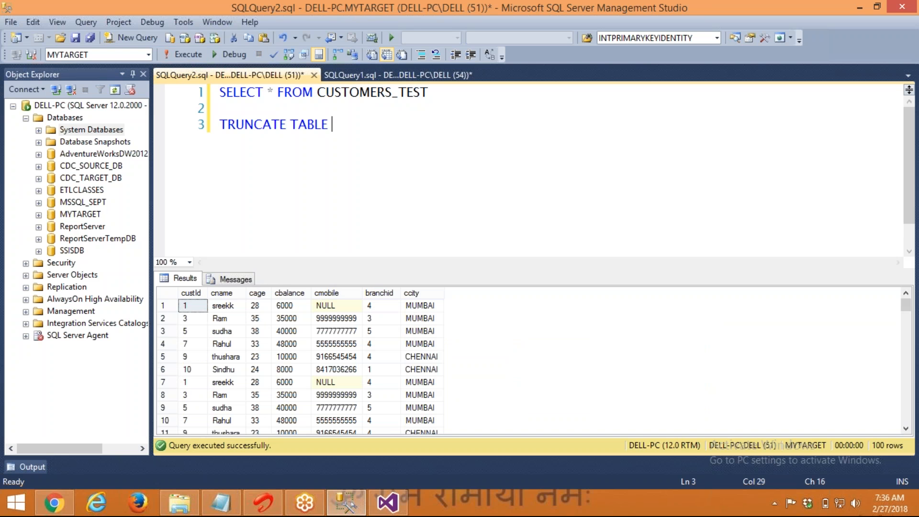
key(ctrl+v)
key(shift+Up)
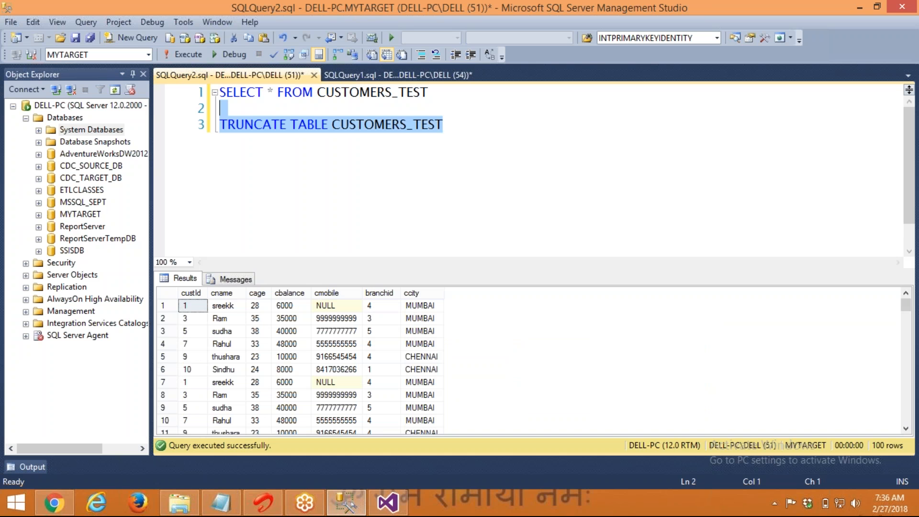
key(F5)
key(Delete)
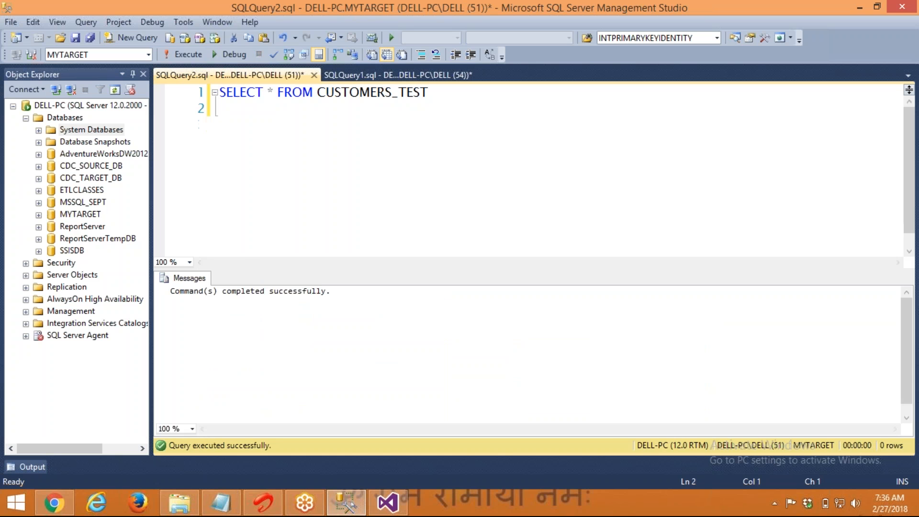
click(189, 54)
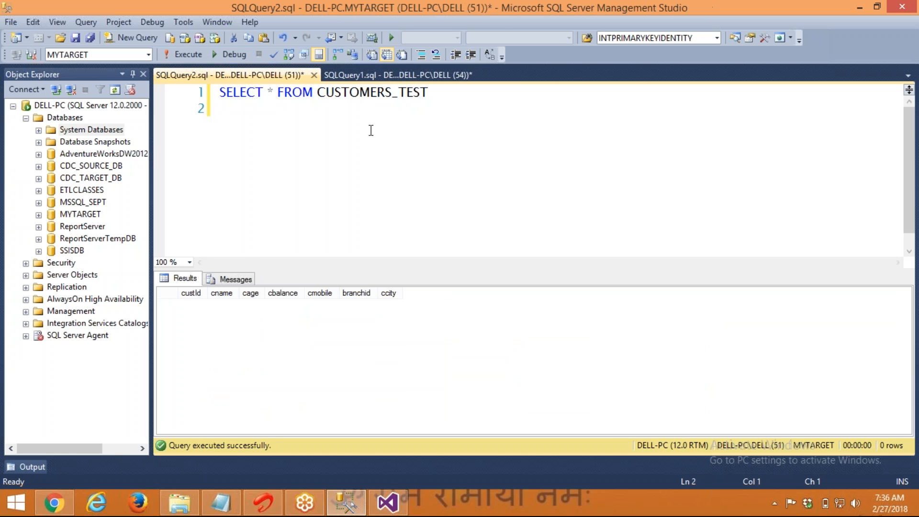
click(388, 503)
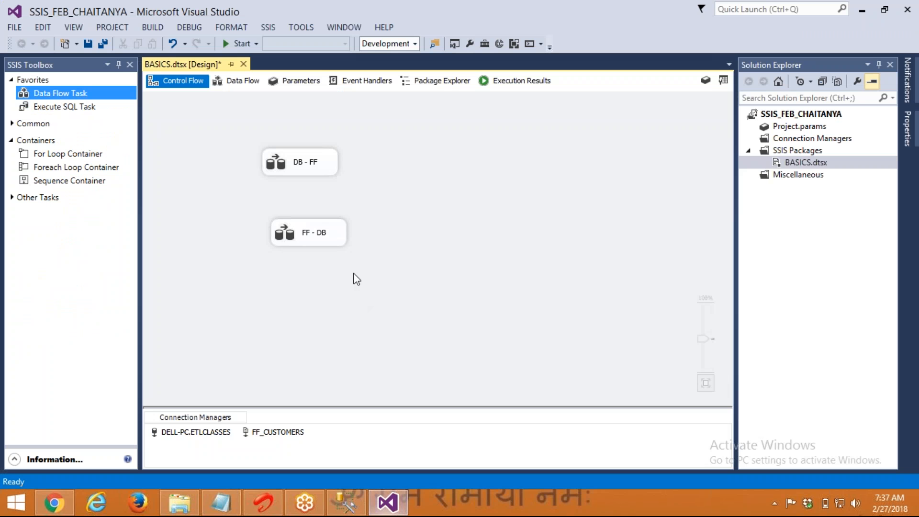
In the FF - DB data flow, add a Flat File Source with an OLE DB Destination below it
double_click(307, 241)
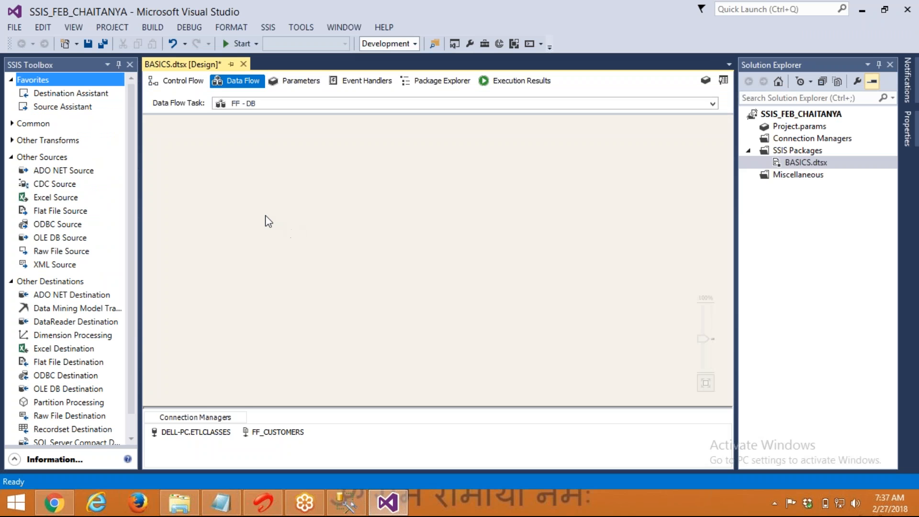
drag(51, 216, 282, 144)
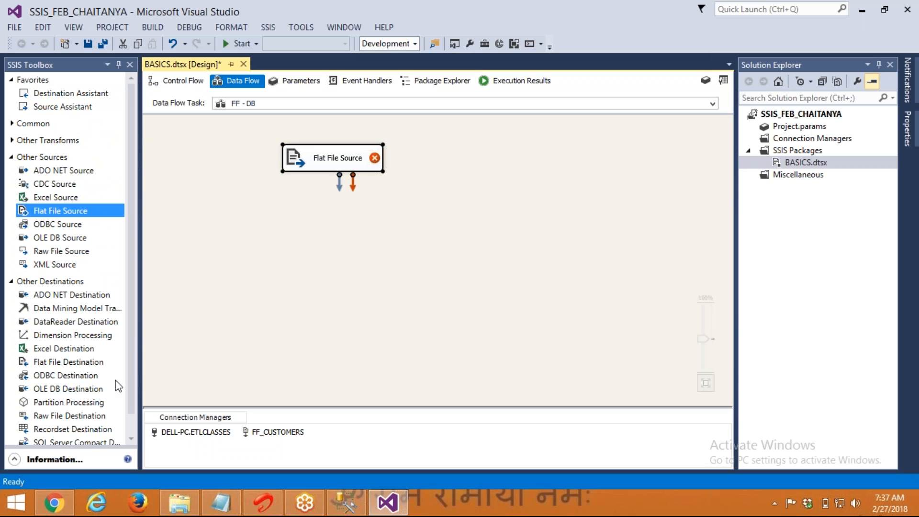
drag(86, 389, 260, 296)
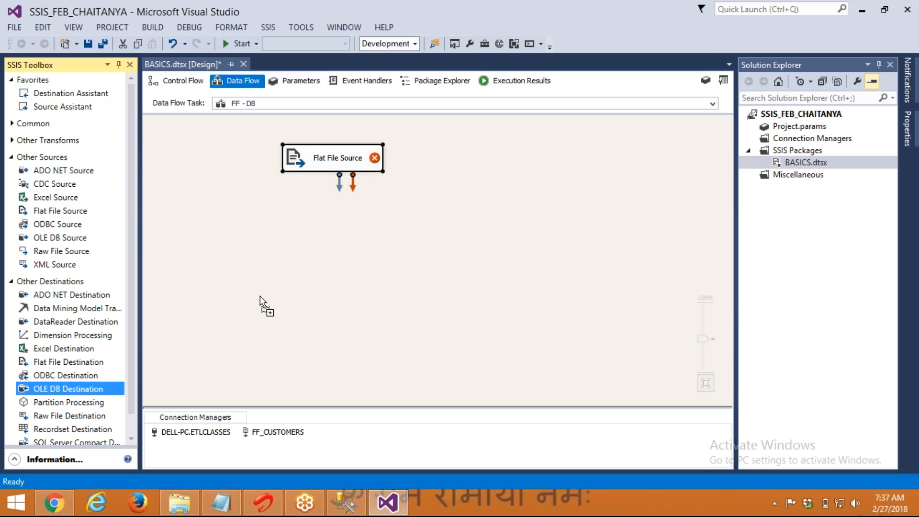
drag(310, 282, 306, 274)
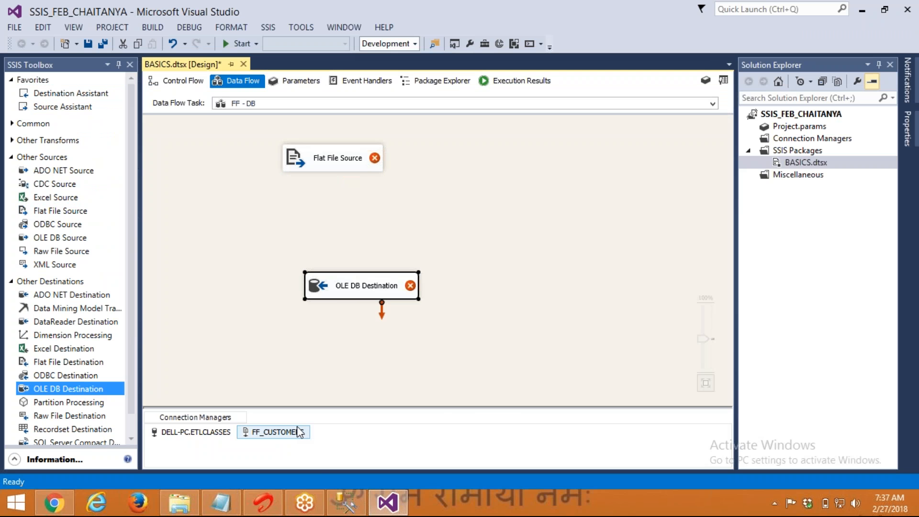
click(180, 503)
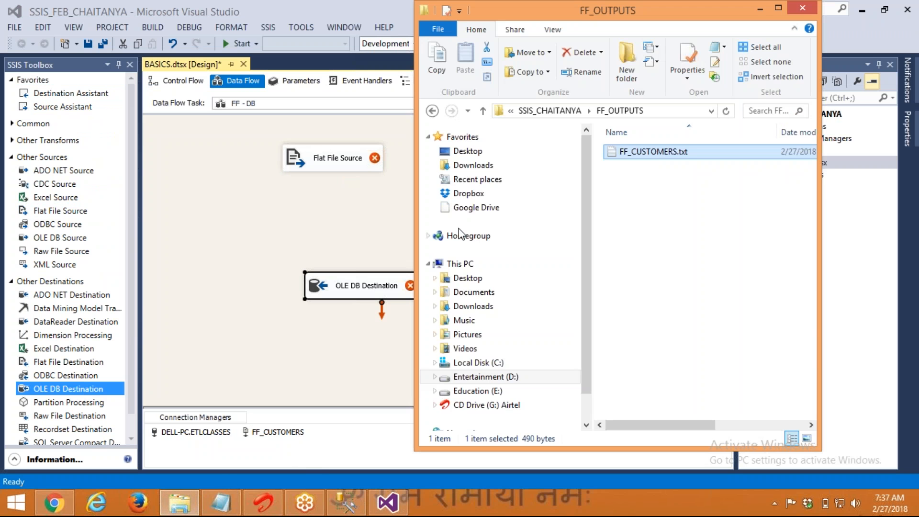
Copy FF_CUSTOMERS.txt into FF_INPUTS and rename the copy FF_CUSTOMERS_INPUT.txt
click(669, 174)
click(665, 157)
key(ctrl+c)
key(BackSpace)
double_click(664, 157)
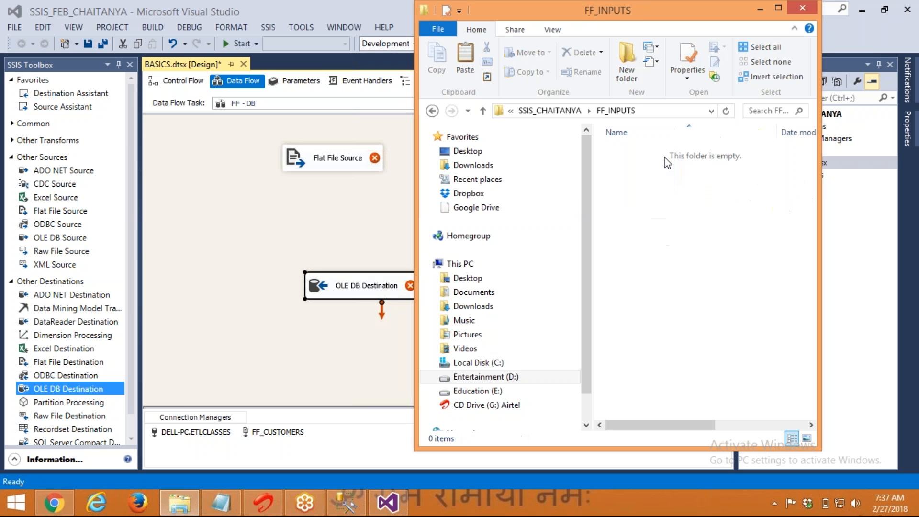
key(ctrl+v)
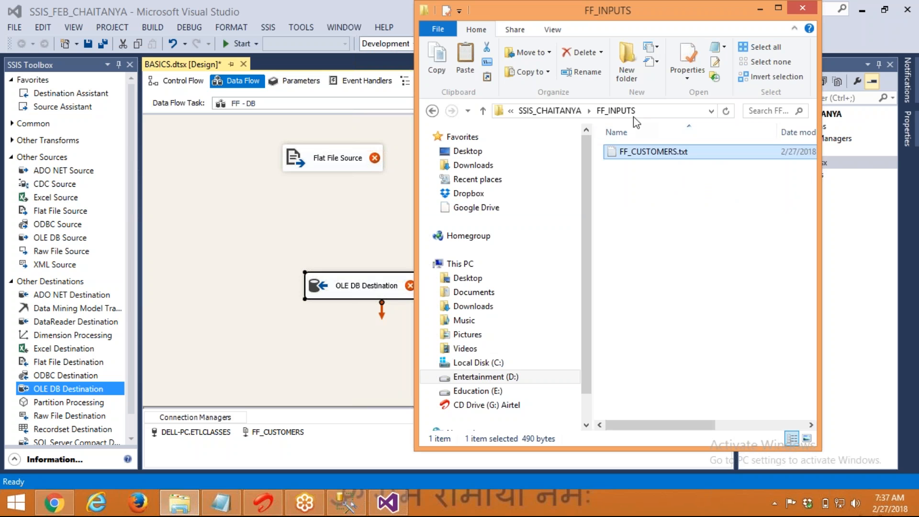
key(F2)
key(Right)
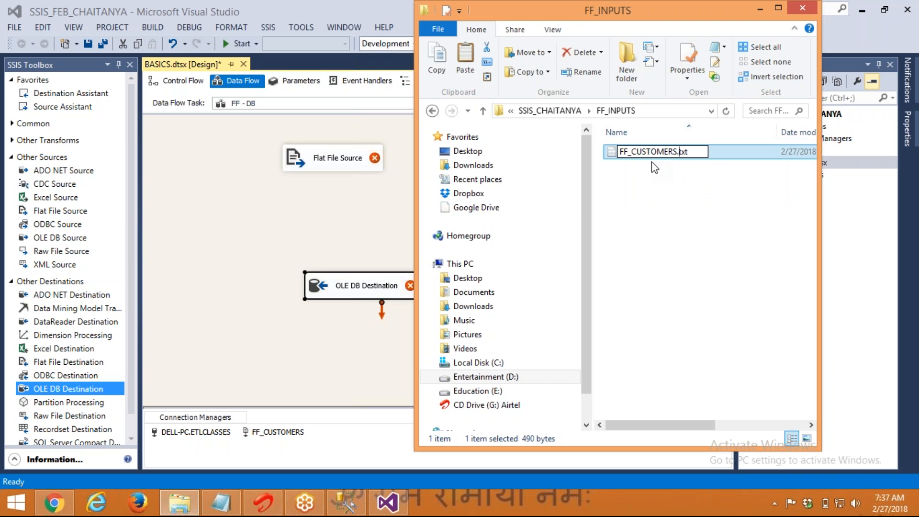
text(_)
text(INOUT)
key(BackSpace)
key(BackSpace)
key(BackSpace)
text(PUT)
key(Return)
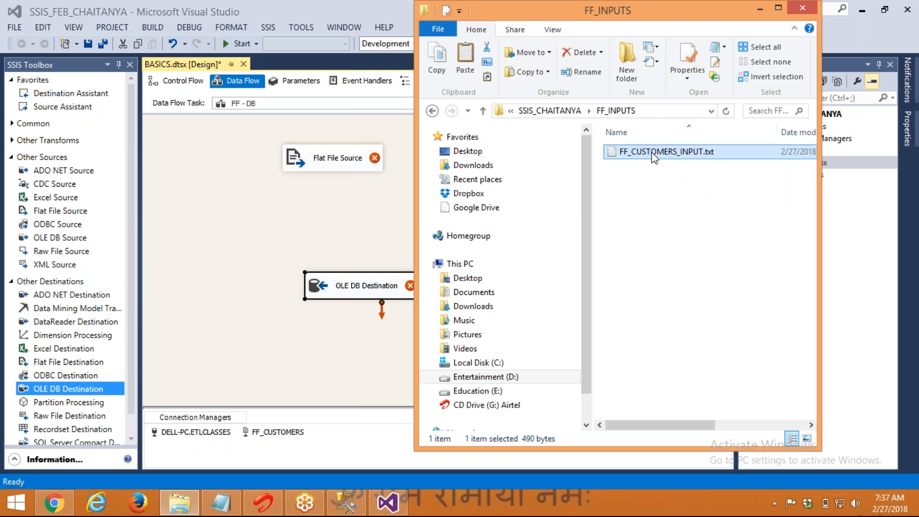
Copy the FF_INPUTS folder path and start a new flat file connection for the Flat File Source
click(656, 111)
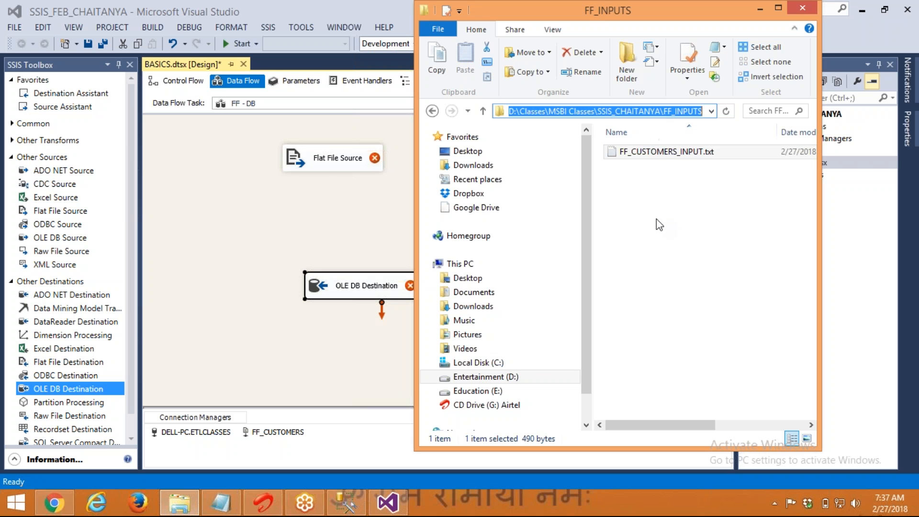
click(659, 225)
click(329, 165)
double_click(329, 165)
click(663, 115)
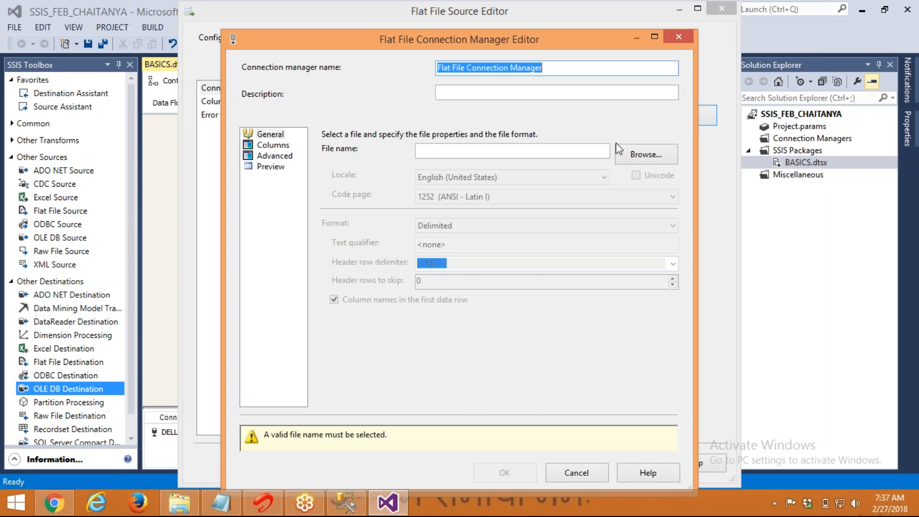
Point the new flat file connection at FF_INPUTS\FF_CUSTOMERS_INPUT.txt
key(ctrl+v)
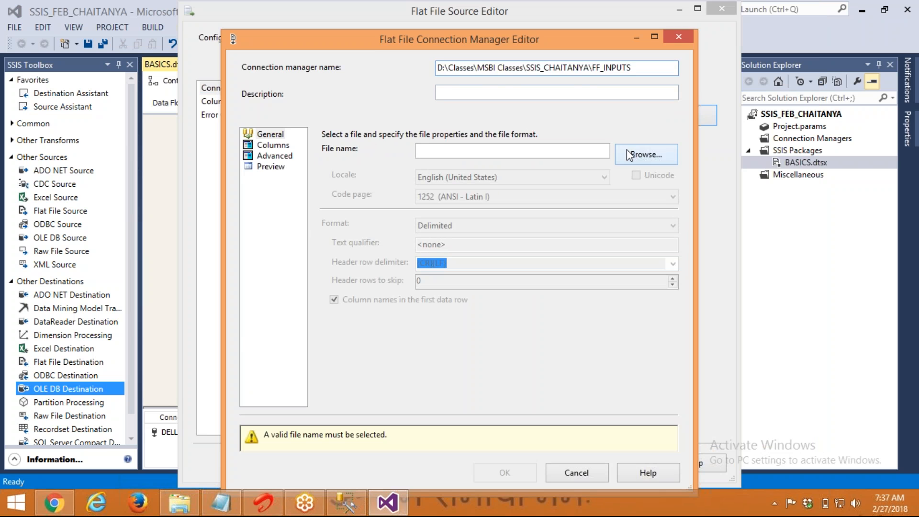
click(629, 152)
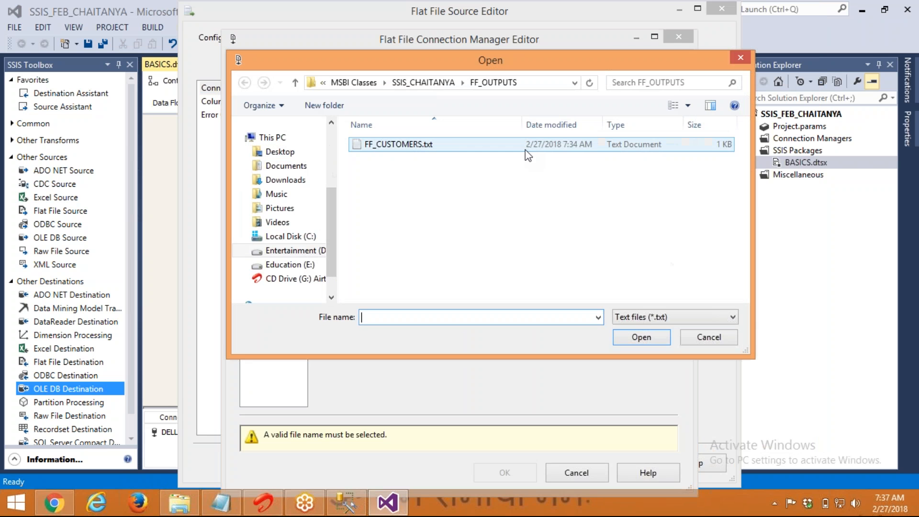
click(478, 144)
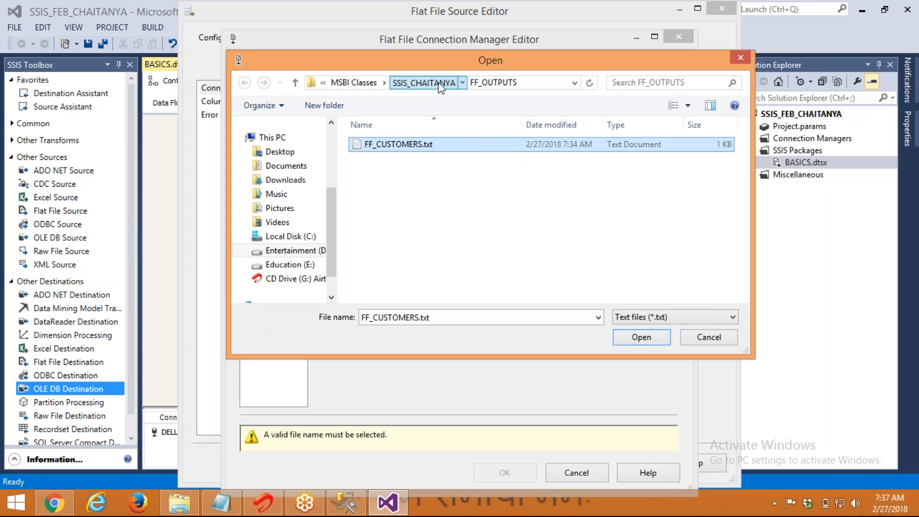
click(438, 83)
double_click(387, 163)
click(388, 147)
click(389, 148)
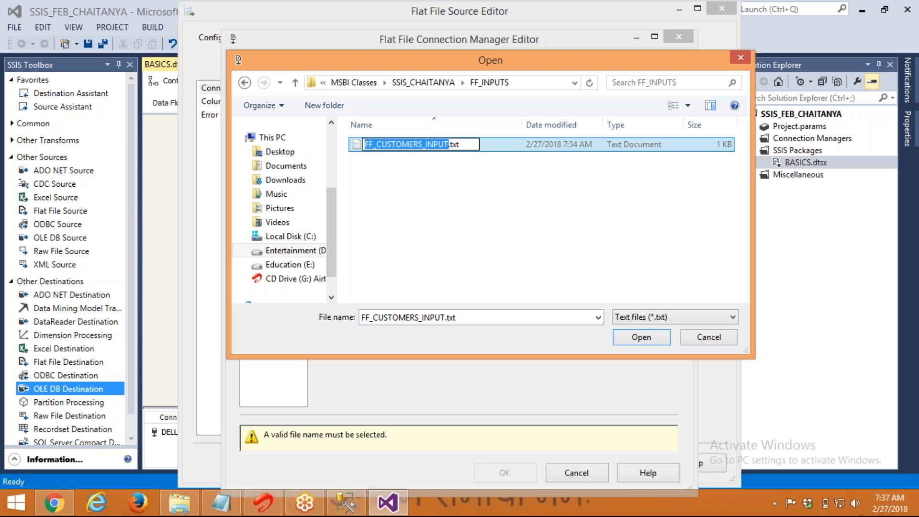
click(427, 168)
click(436, 146)
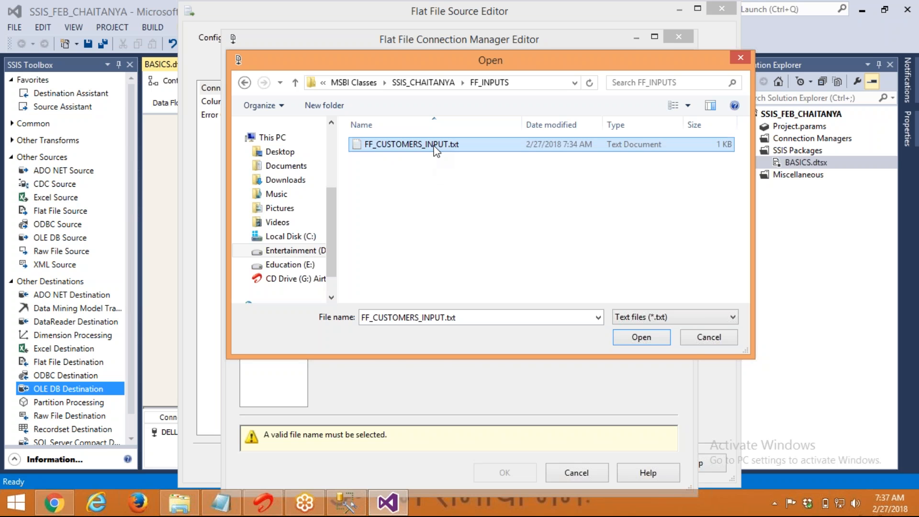
double_click(436, 145)
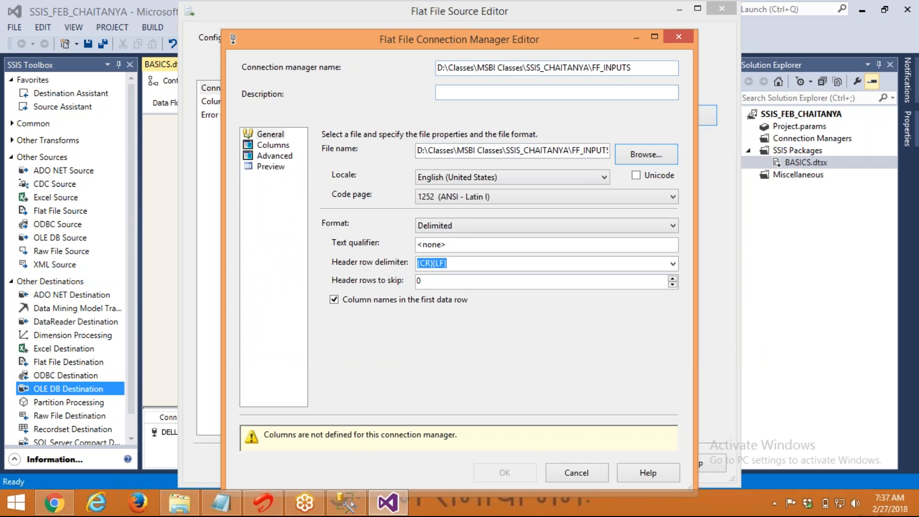
Name the connection manager FF_CUSTOMERS_INPUT and give it the same description
triple_click(645, 63)
key(ctrl+v)
key(Tab)
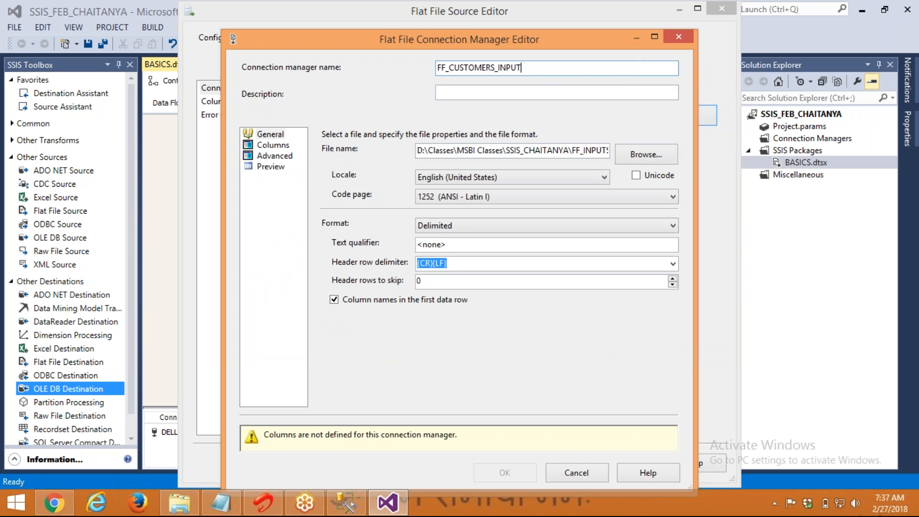
key(ctrl+v)
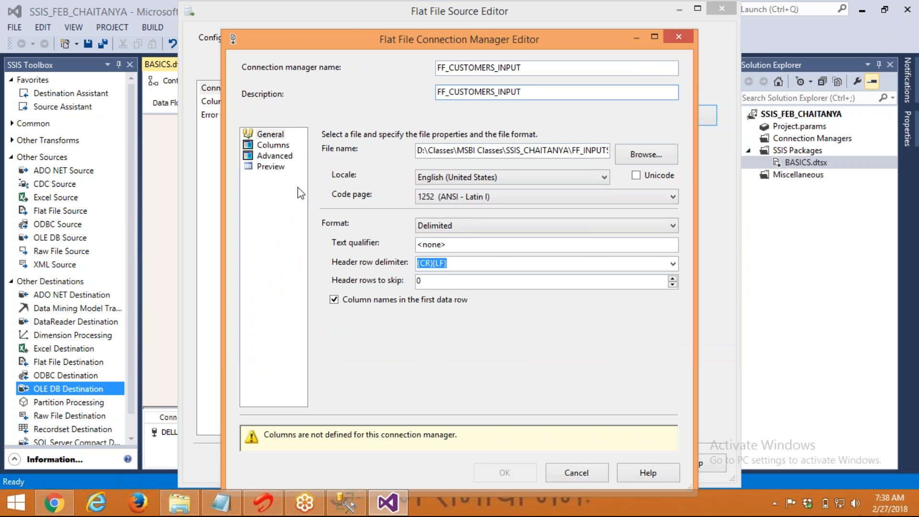
Accept the pipe-delimited connection and the Flat File Source's seven customer columns
click(288, 149)
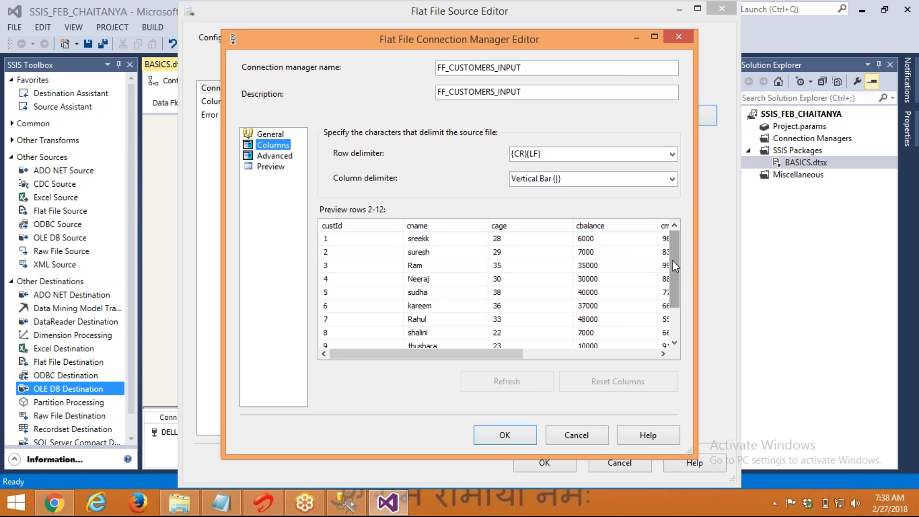
drag(670, 261, 669, 352)
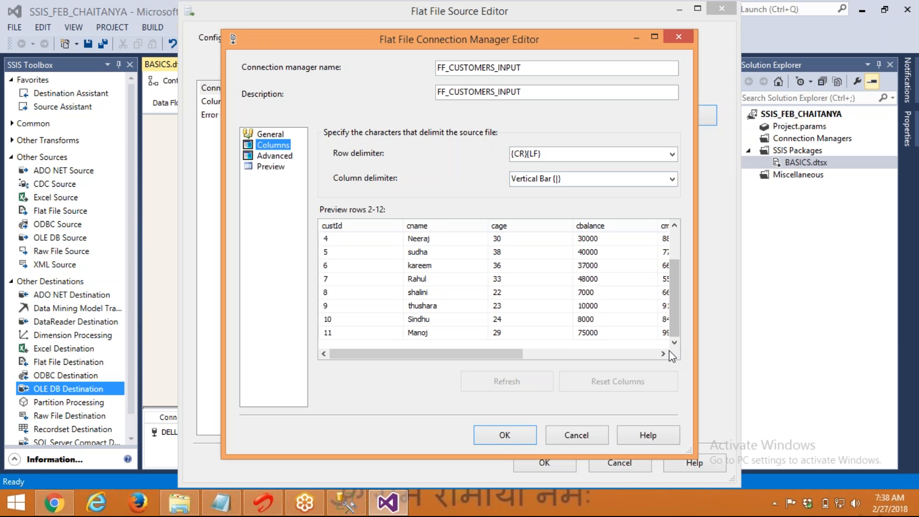
click(510, 441)
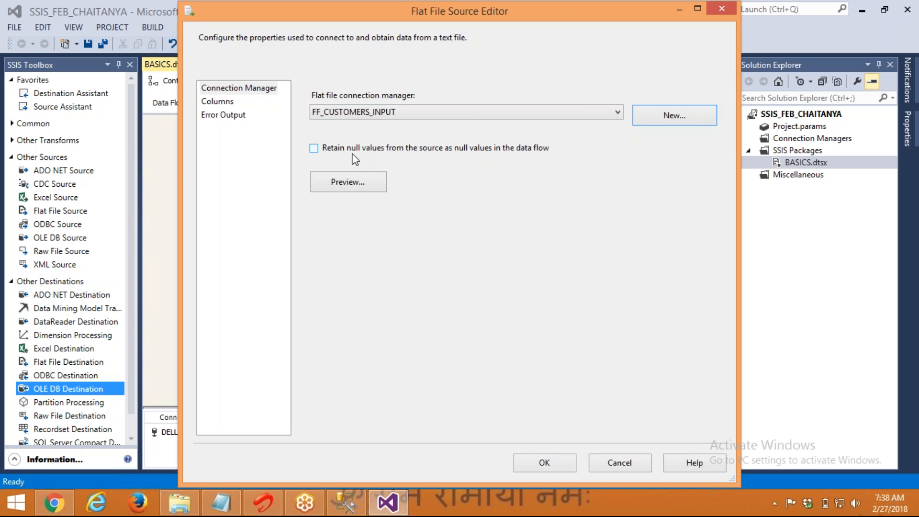
click(220, 102)
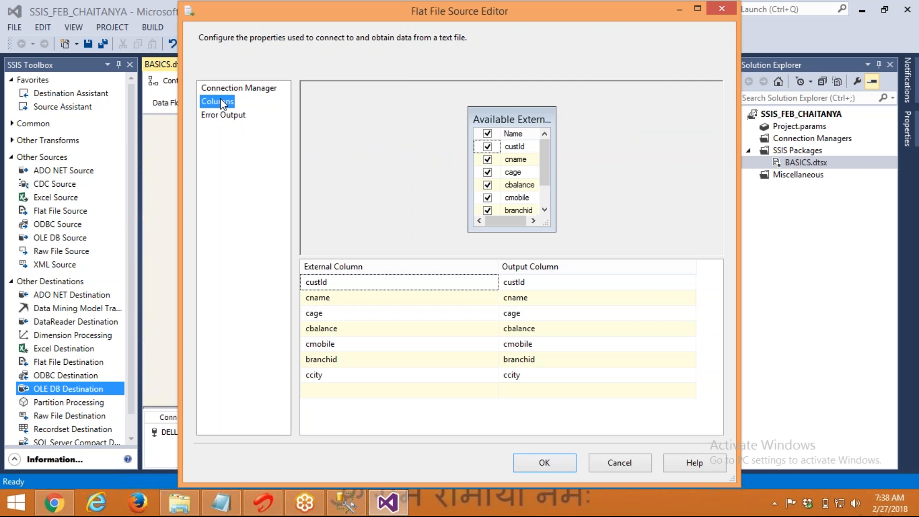
click(546, 463)
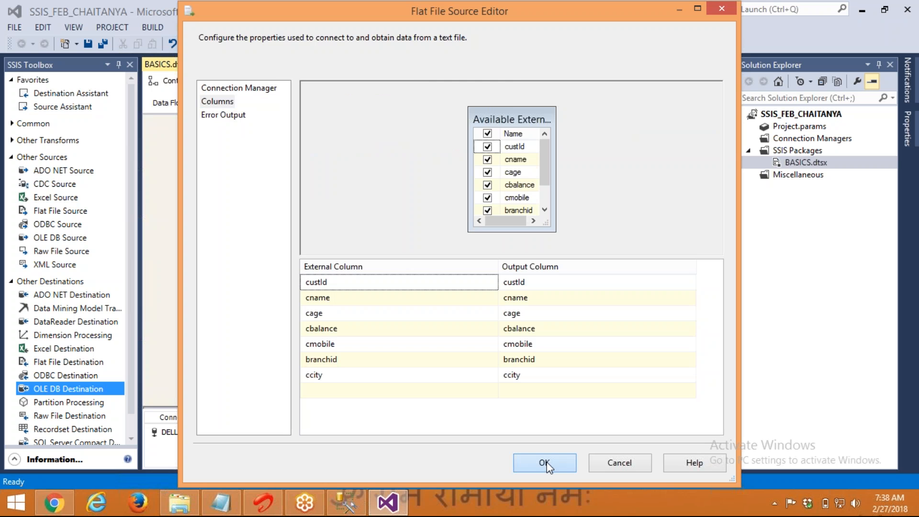
click(180, 502)
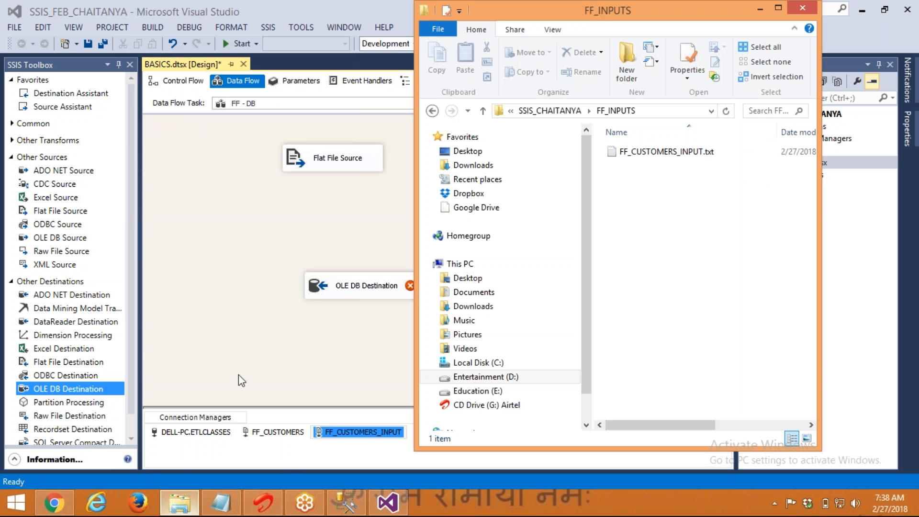
Delete the first customer's cmobile value from FF_CUSTOMERS_INPUT.txt in Notepad and save the file
click(622, 151)
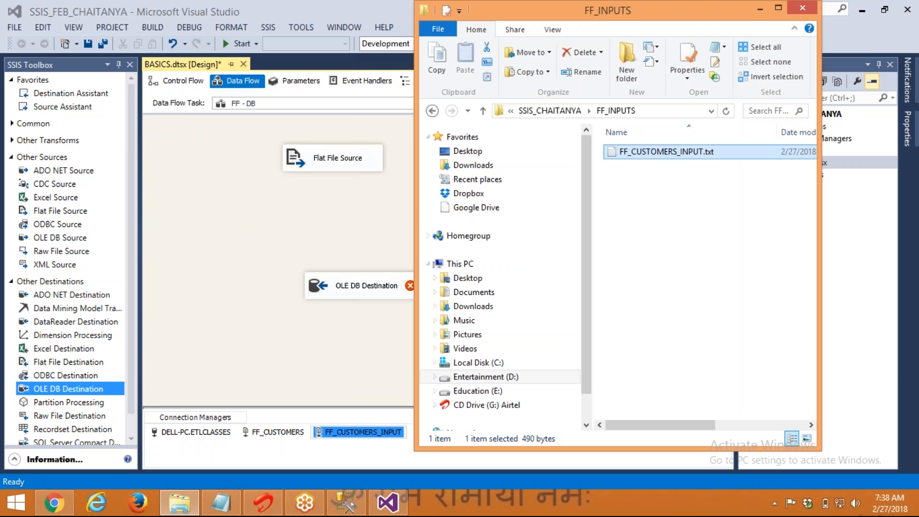
double_click(622, 151)
drag(545, 128, 626, 129)
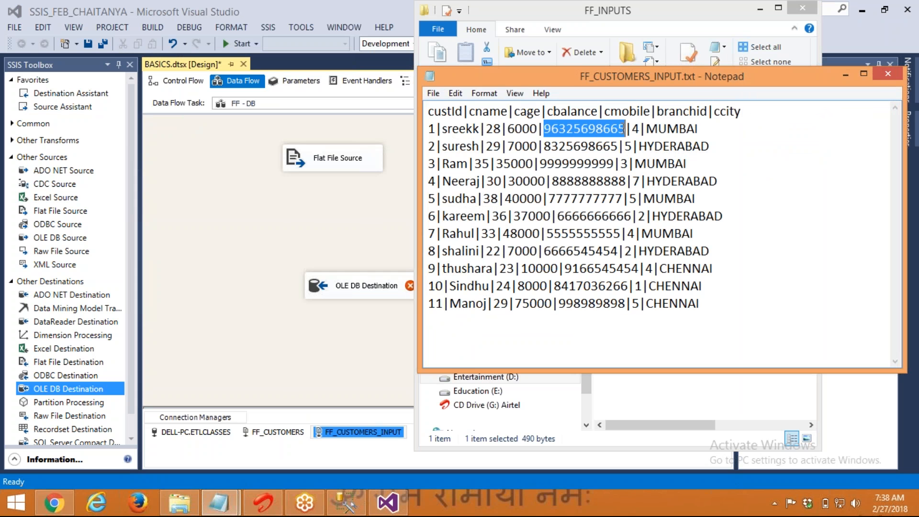
key(Delete)
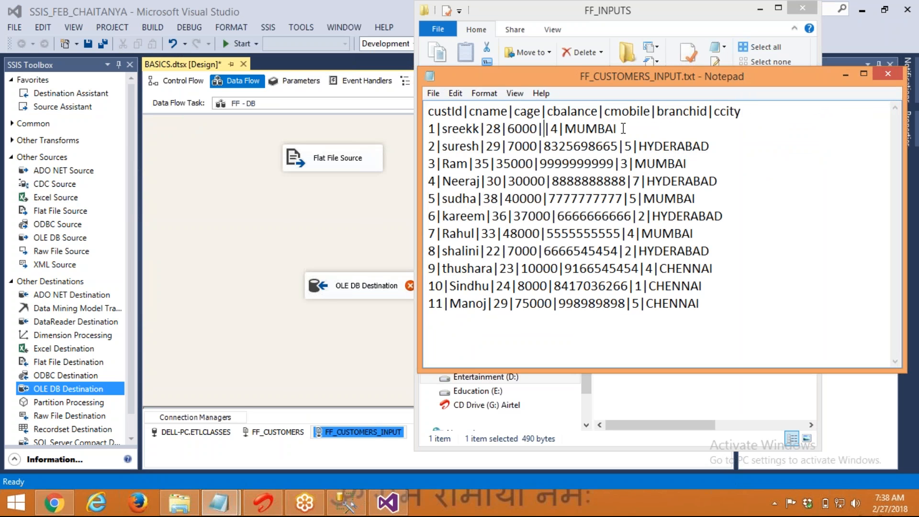
key(alt+space)
key(c)
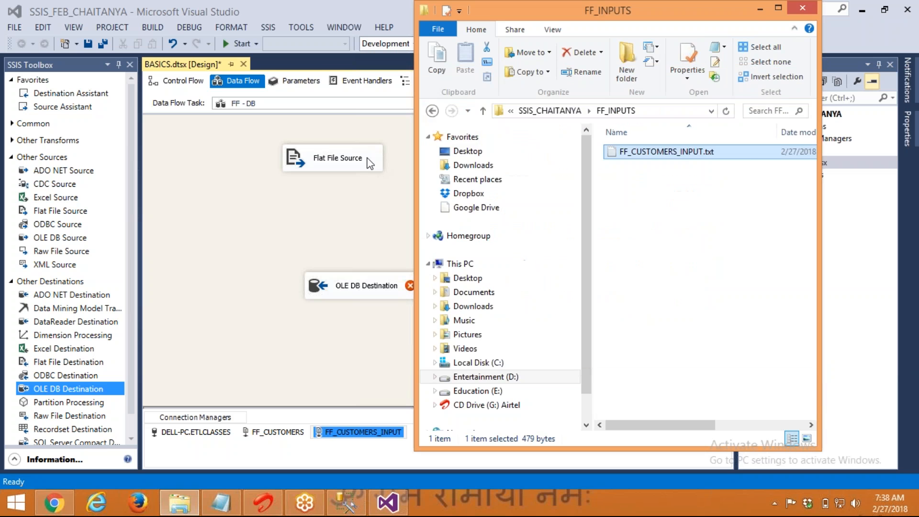
click(372, 160)
Preview the Flat File Source showing row 1's blank cmobile, then connect it to OLE DB Destination
double_click(322, 162)
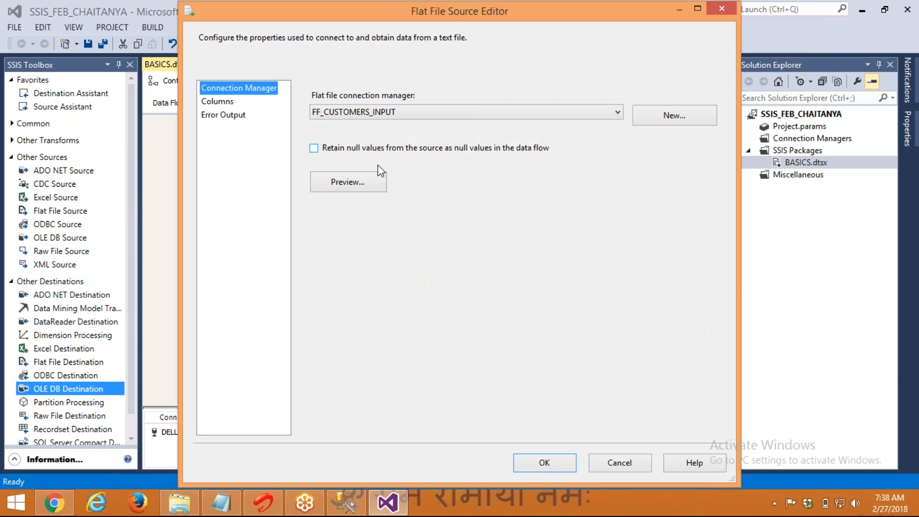
click(349, 187)
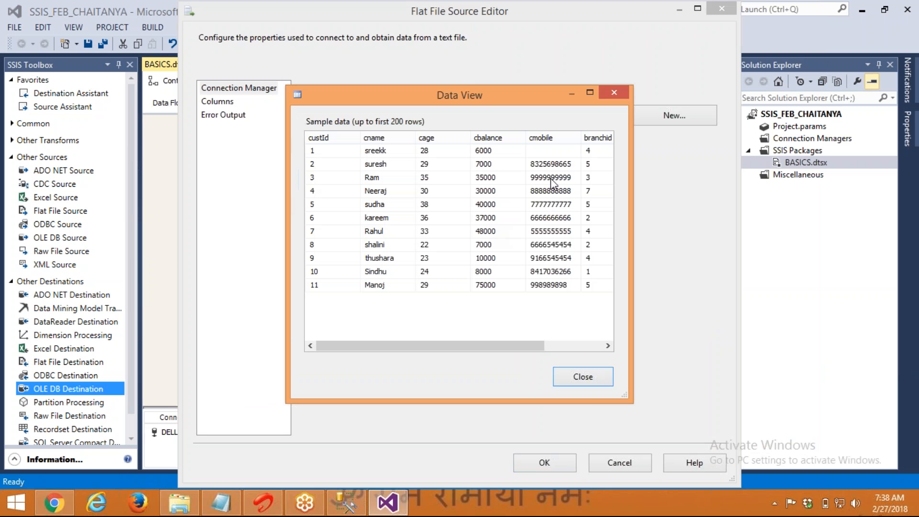
click(540, 152)
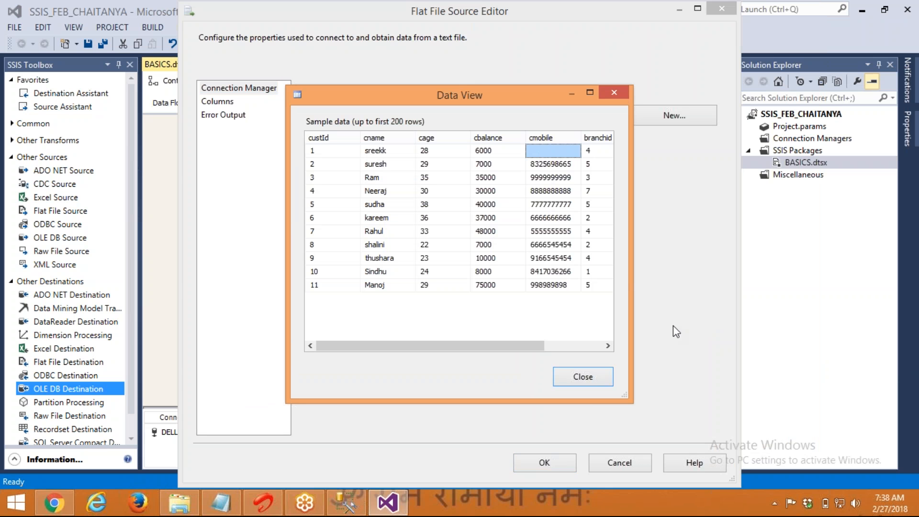
click(591, 374)
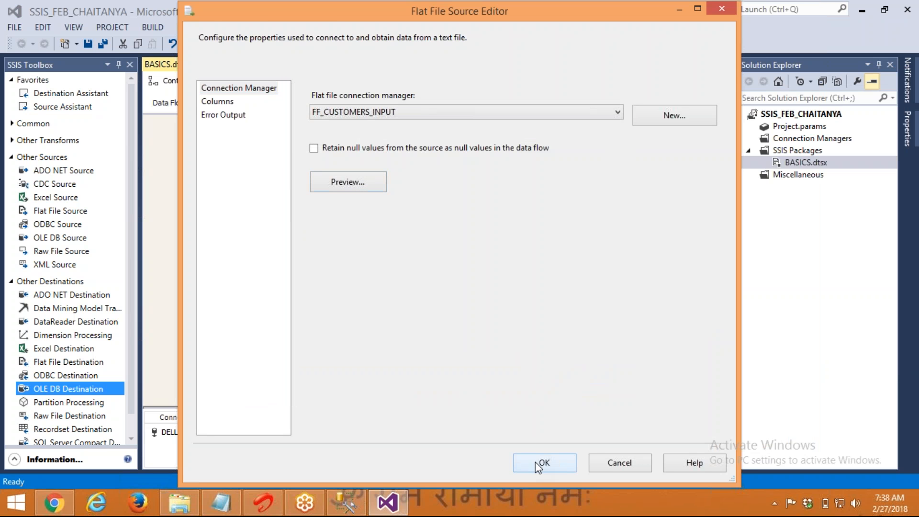
click(536, 462)
drag(339, 191, 352, 291)
In the OLE DB Destination editor, start a new connection manager for server DELL-PC
click(335, 295)
double_click(334, 294)
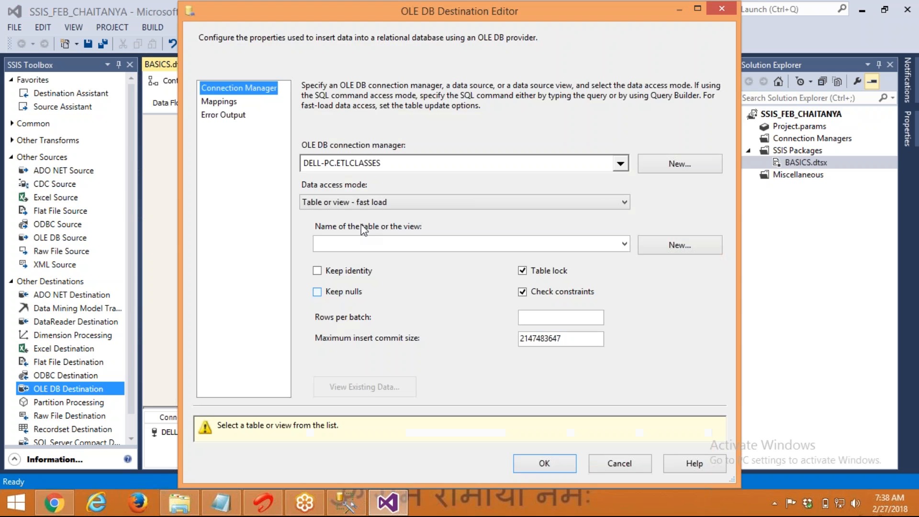
click(645, 165)
click(520, 377)
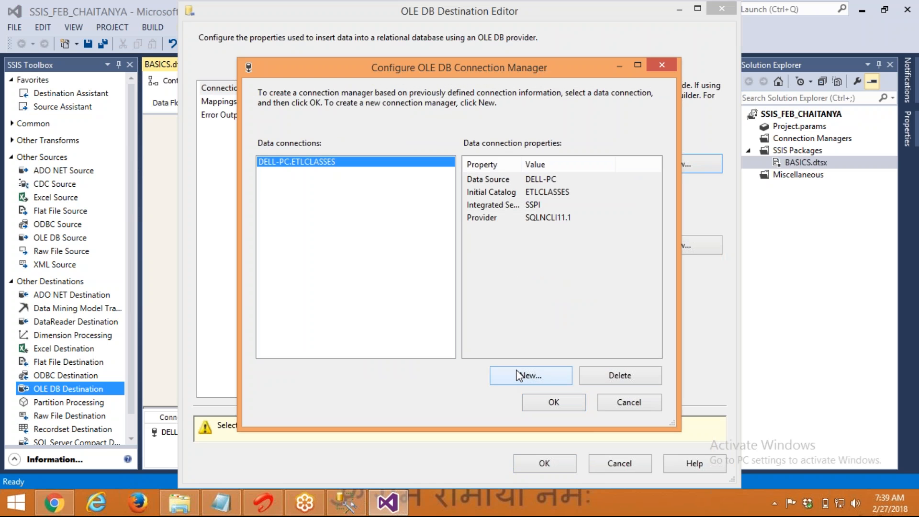
text(DELL-PC)
key(Tab)
key(Tab)
key(Tab)
key(Tab)
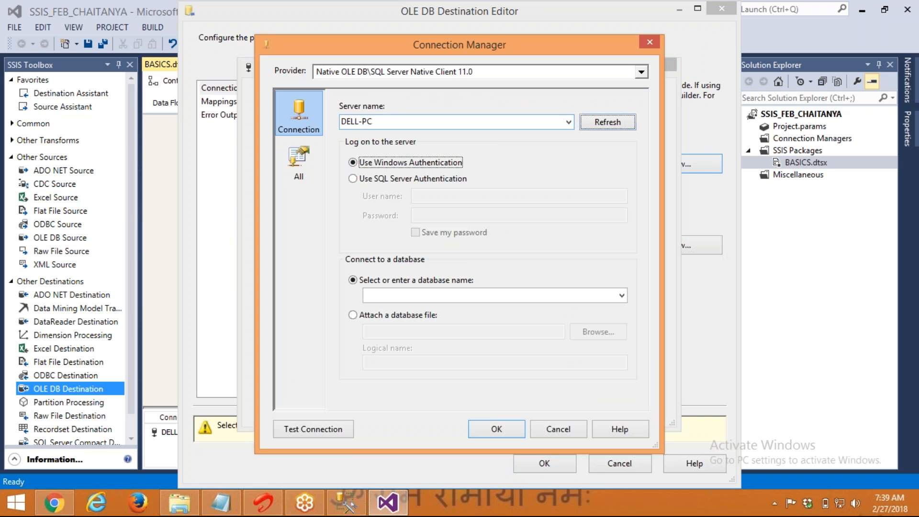
Set the database to MYTARGET and test the connection successfully
text(MY)
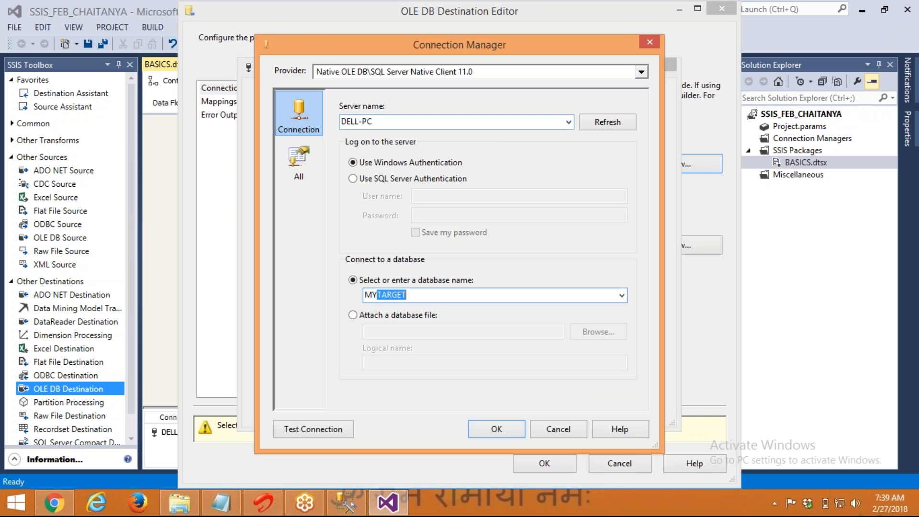
key(Delete)
click(316, 430)
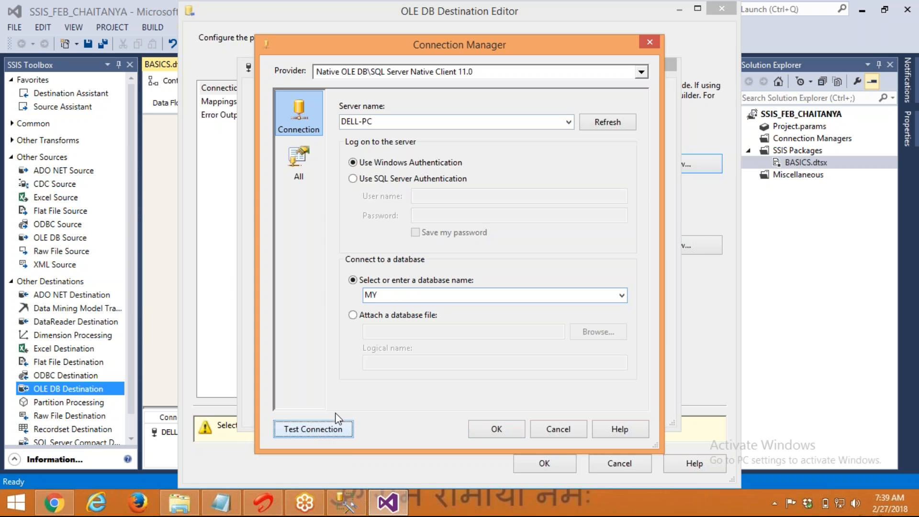
key(Return)
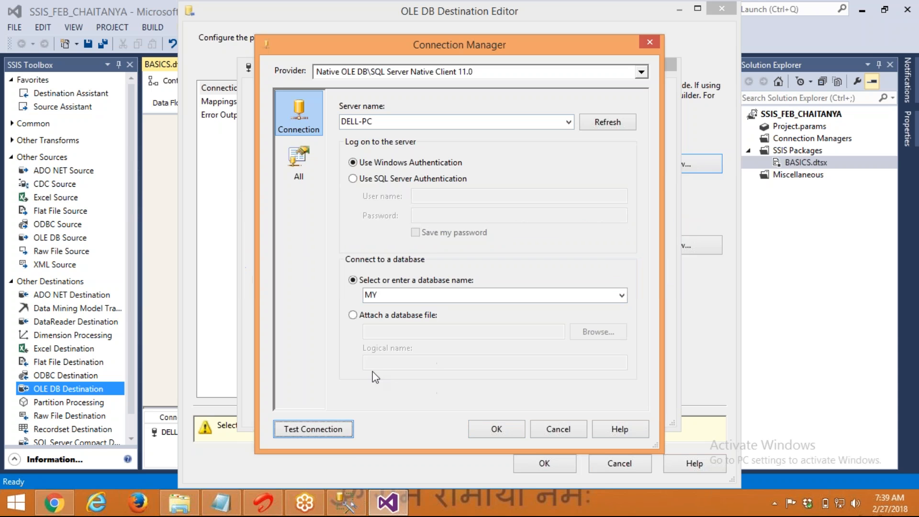
double_click(416, 294)
text(MYT)
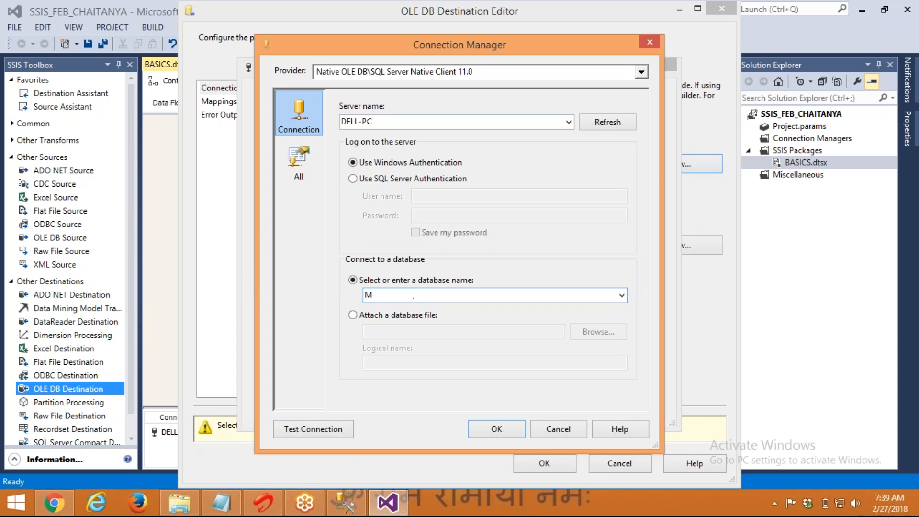
key(Tab)
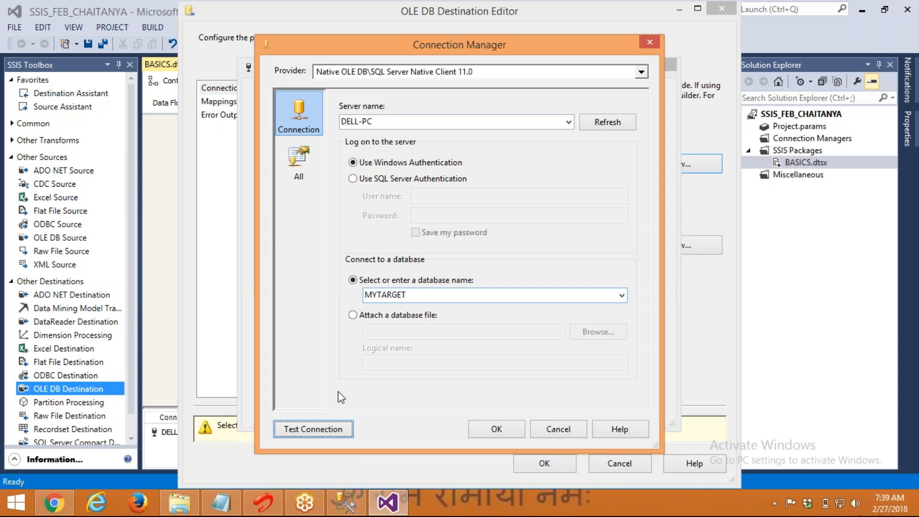
click(313, 429)
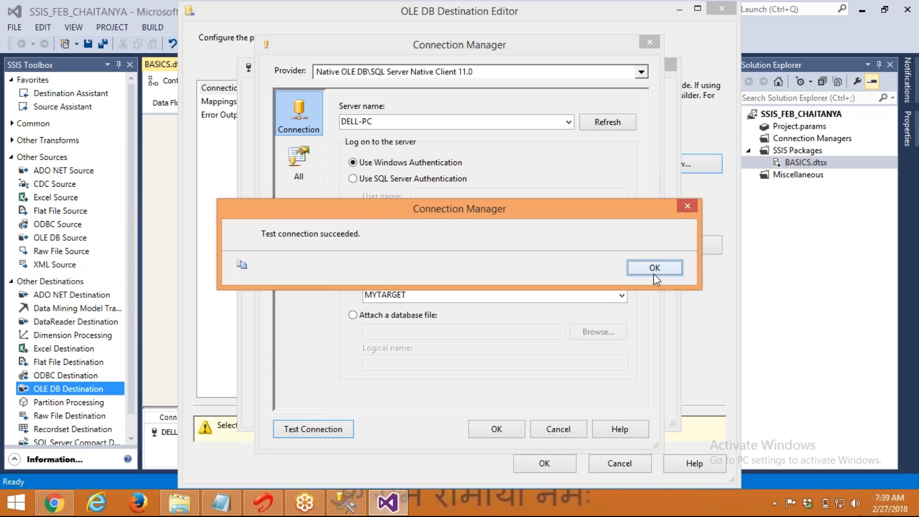
click(653, 268)
Save the DELL-PC.MYTARGET connection and use it for the OLE DB Destination
click(500, 429)
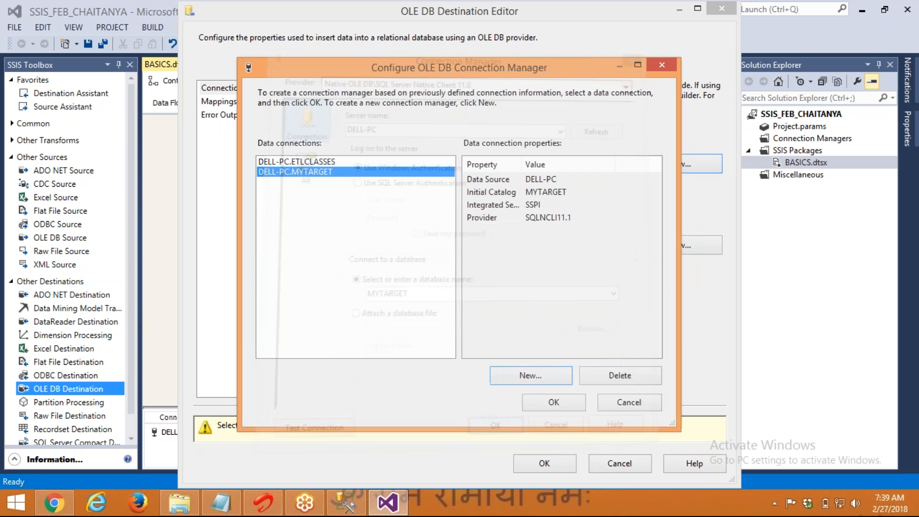
click(549, 402)
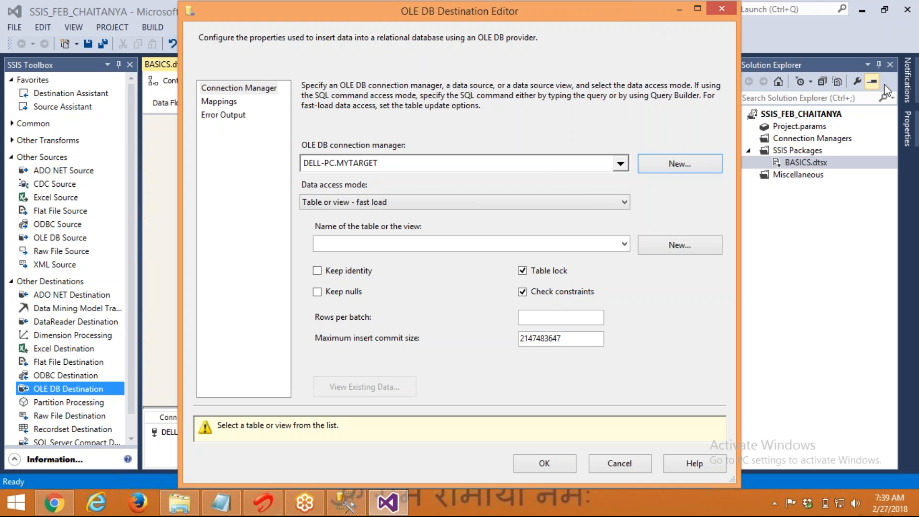
drag(426, 11, 792, 72)
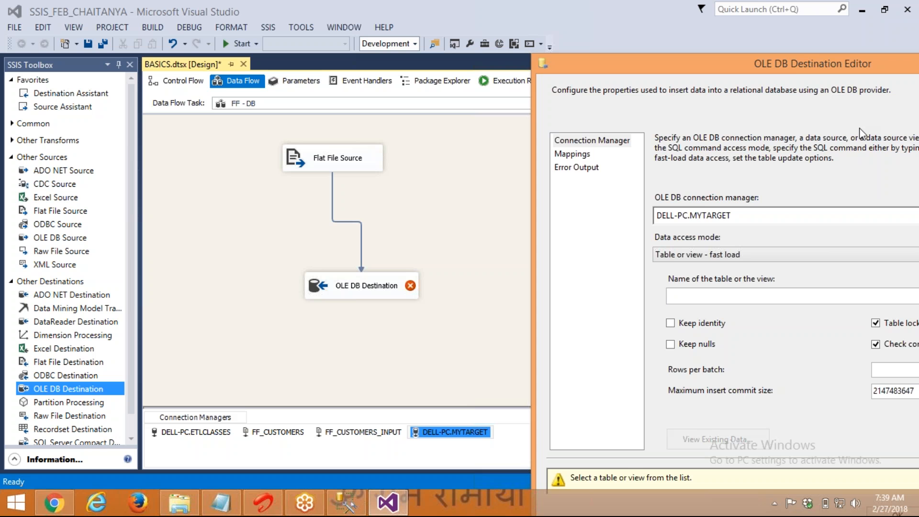
drag(501, 348, 479, 481)
drag(272, 382, 281, 458)
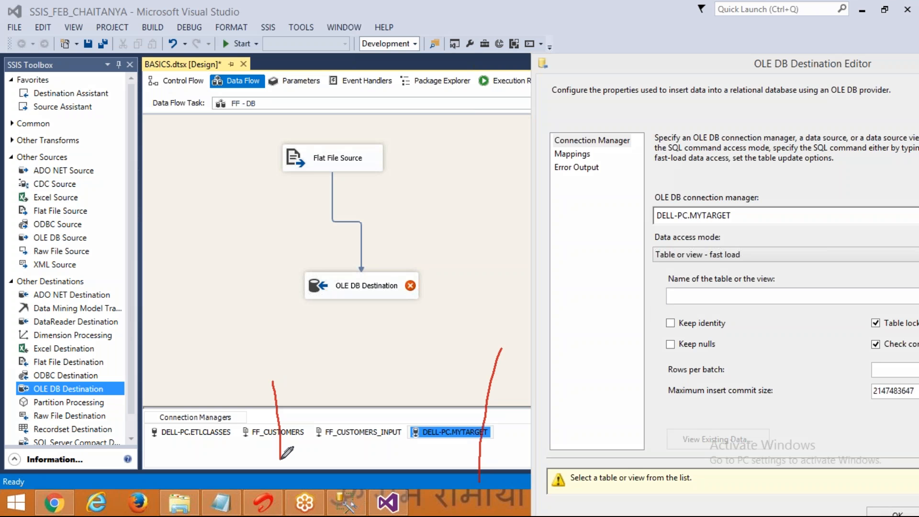
drag(184, 389, 191, 481)
mouse_move(265, 407)
mouse_down()
mouse_move(265, 396)
mouse_move(286, 403)
mouse_up()
drag(185, 405, 204, 401)
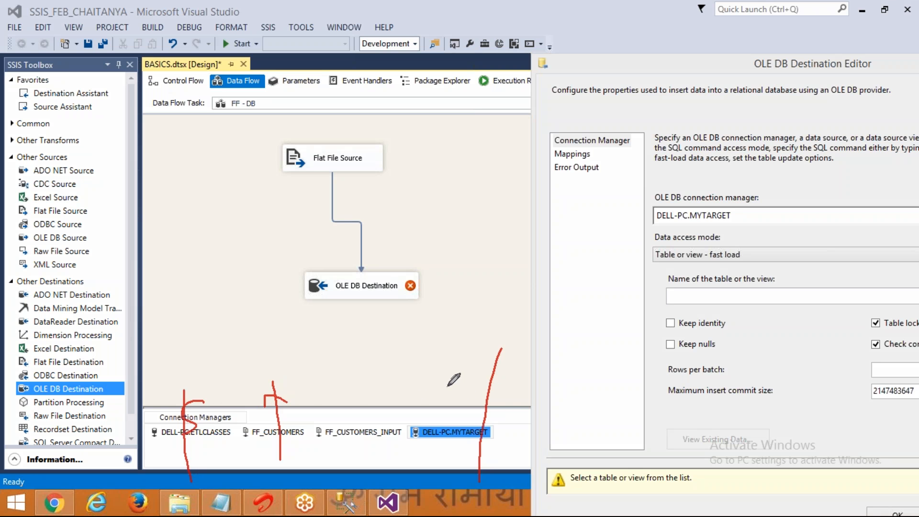
drag(352, 412, 358, 371)
drag(451, 401, 454, 364)
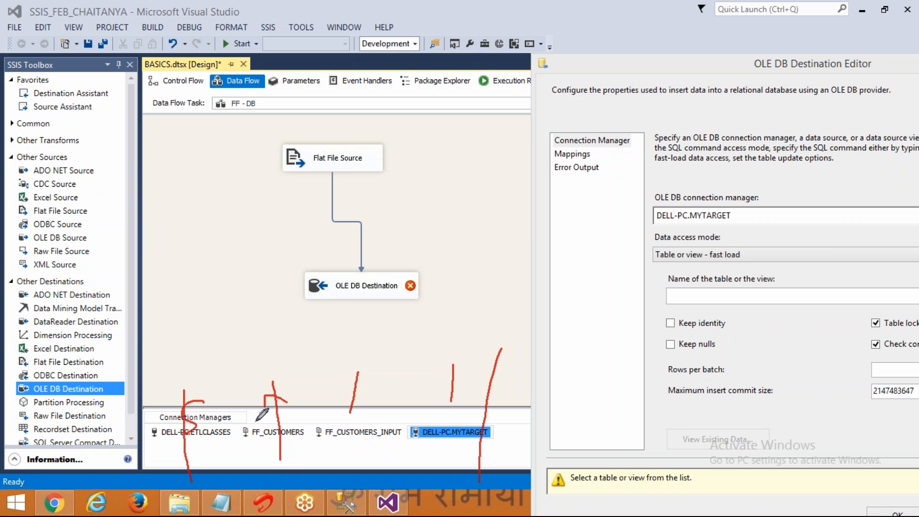
drag(247, 411, 252, 422)
click(877, 181)
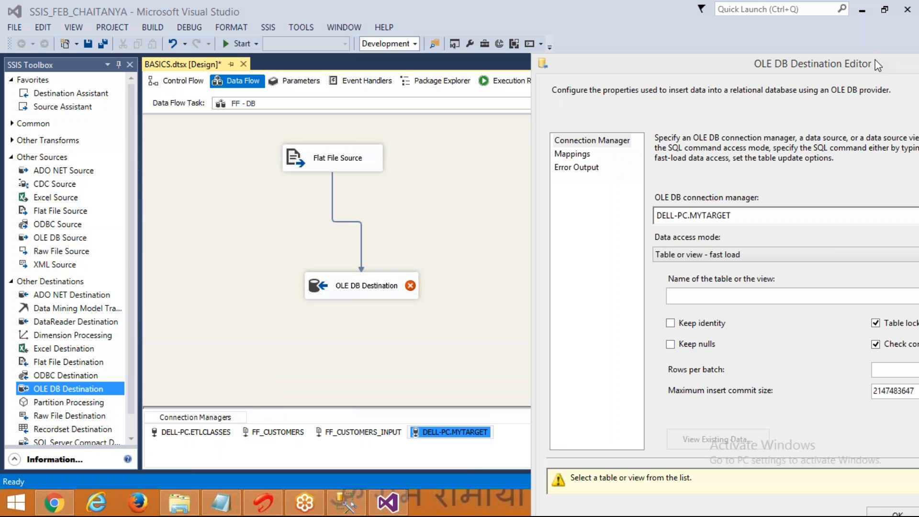
click(692, 72)
drag(693, 78, 407, 63)
click(691, 283)
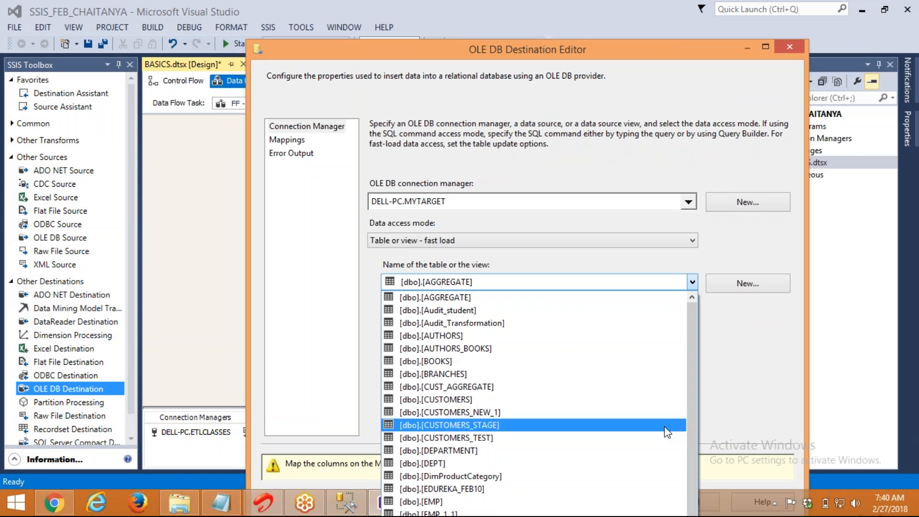
Point the destination at CUSTOMERS_TEST, review the column mappings, confirm, and save the package
click(664, 439)
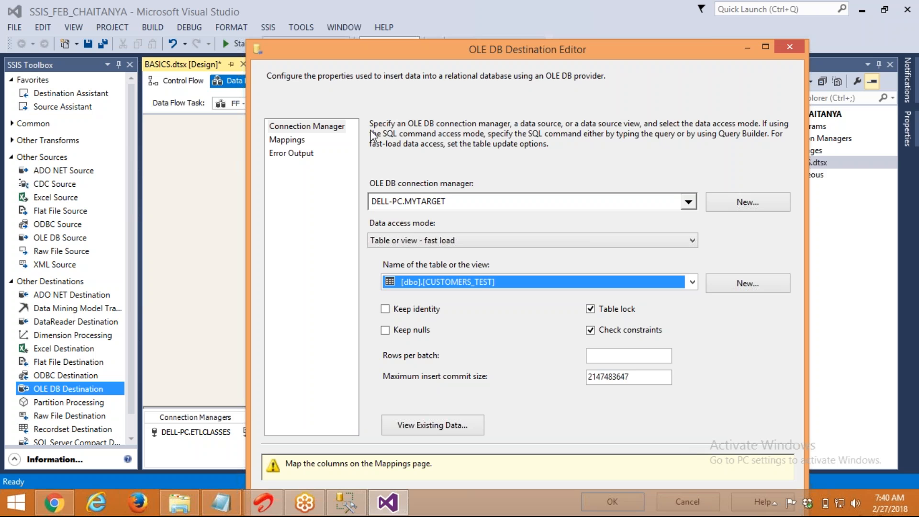
click(288, 139)
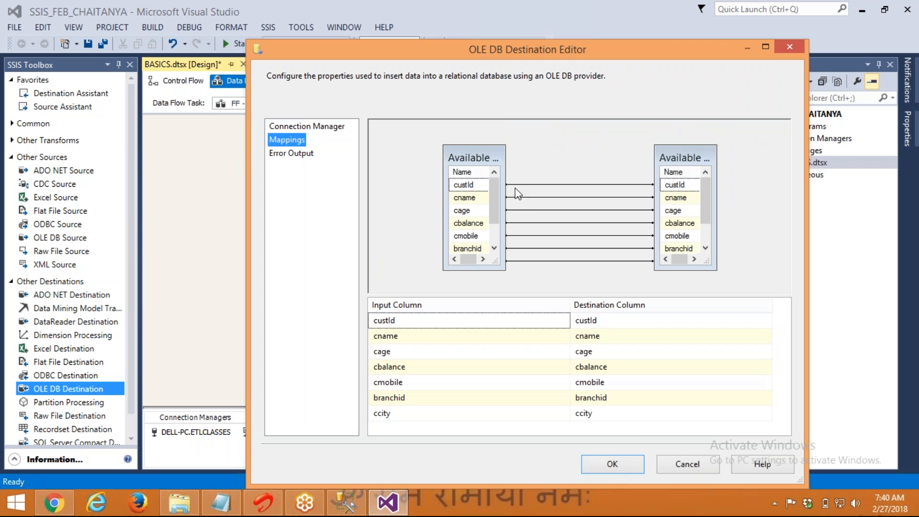
click(612, 465)
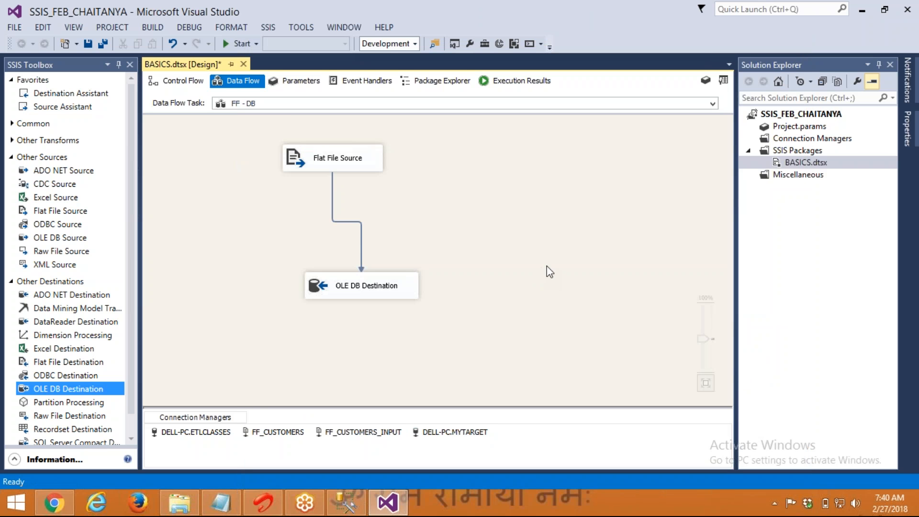
key(ctrl+s)
Execute the FF - DB data flow task, passing 11 rows to the destination
right_click(562, 238)
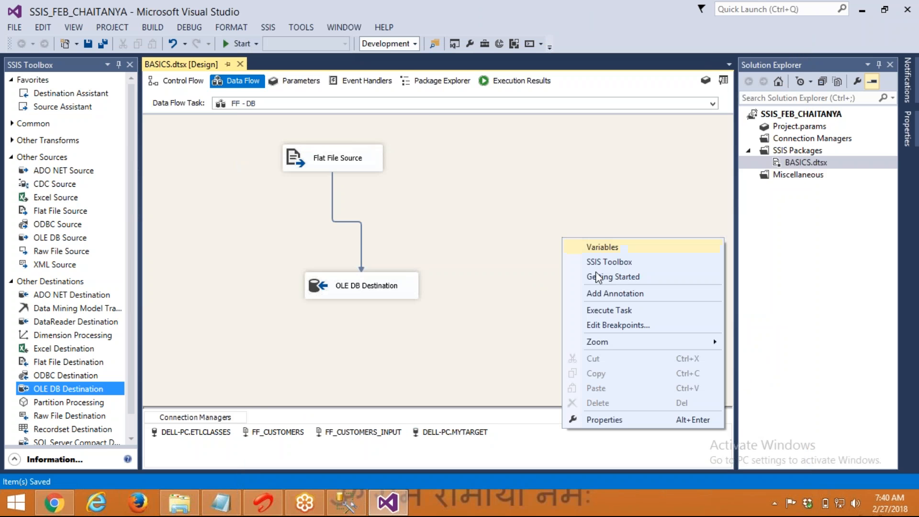
click(605, 312)
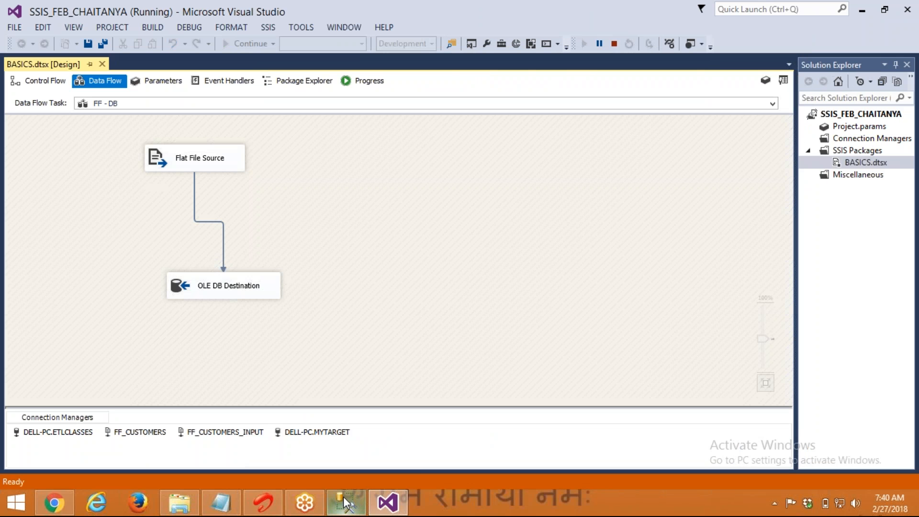
mouse_move(345, 493)
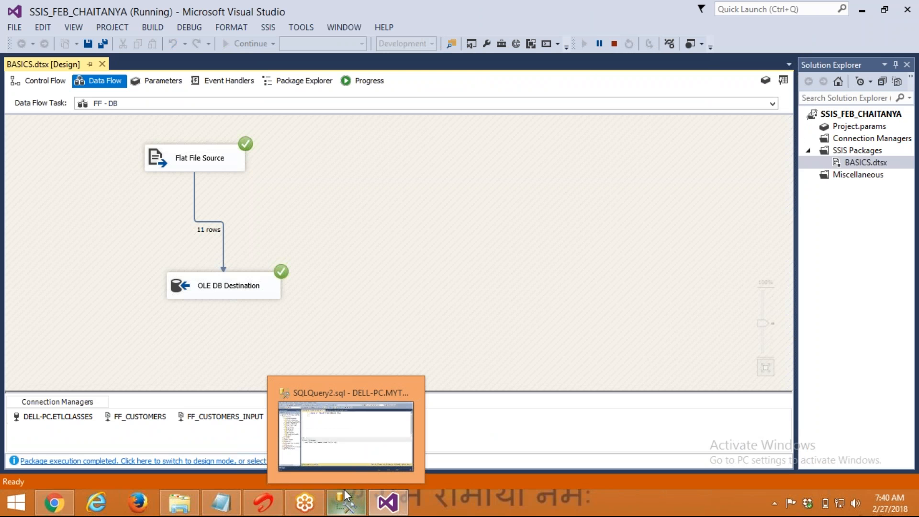
Run SELECT * FROM CUSTOMERS_TEST and inspect row 1's empty cmobile value
click(367, 436)
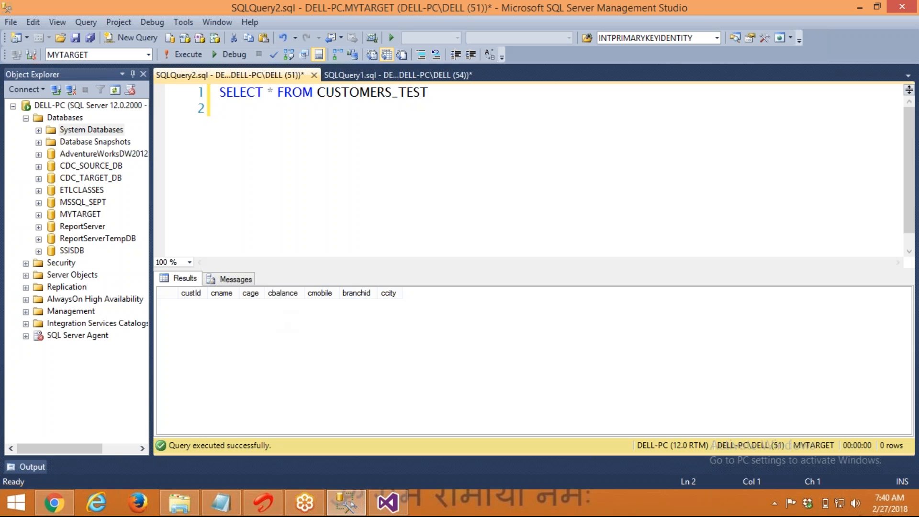
click(173, 52)
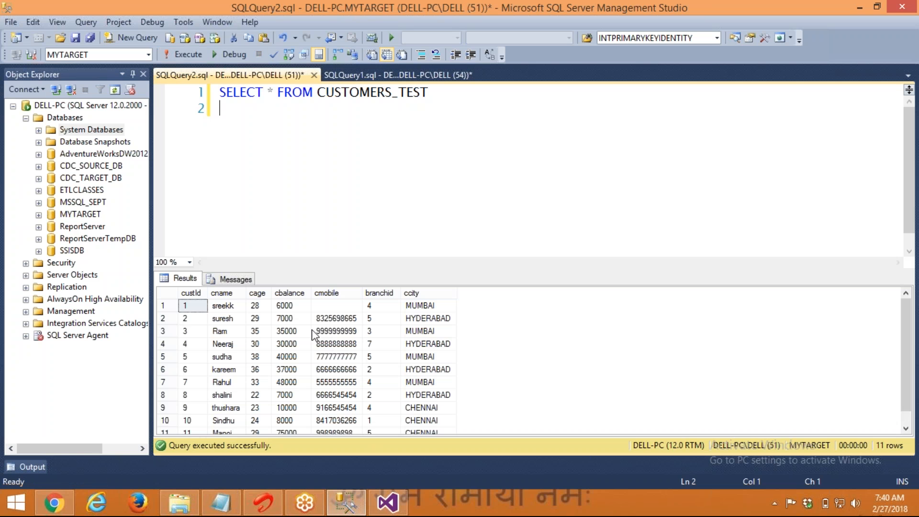
click(335, 303)
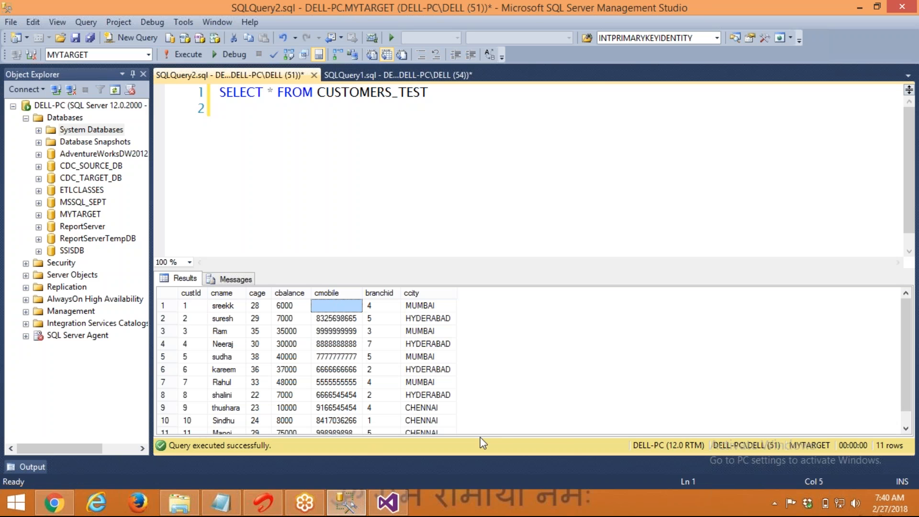
Add the filter CMOBILE ='' to the query and try running it
click(492, 258)
text(CMOBILE )
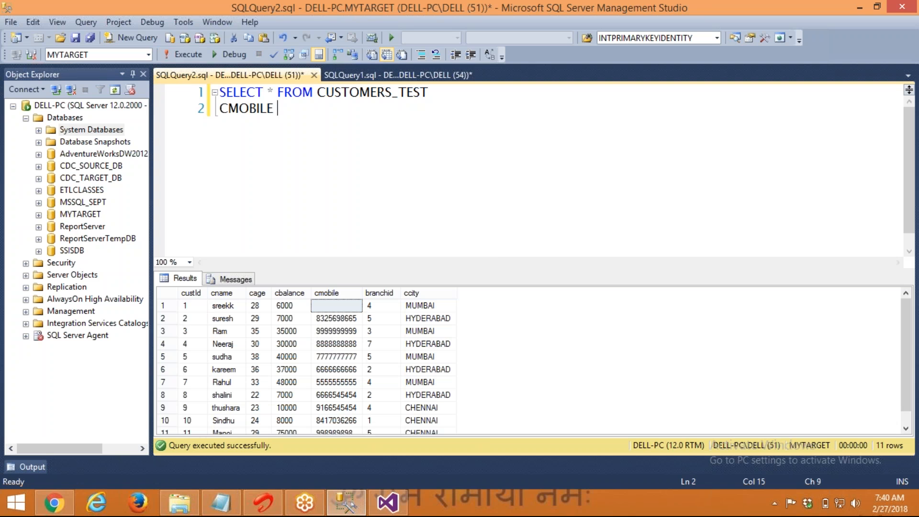
text(='')
key(ctrl+a)
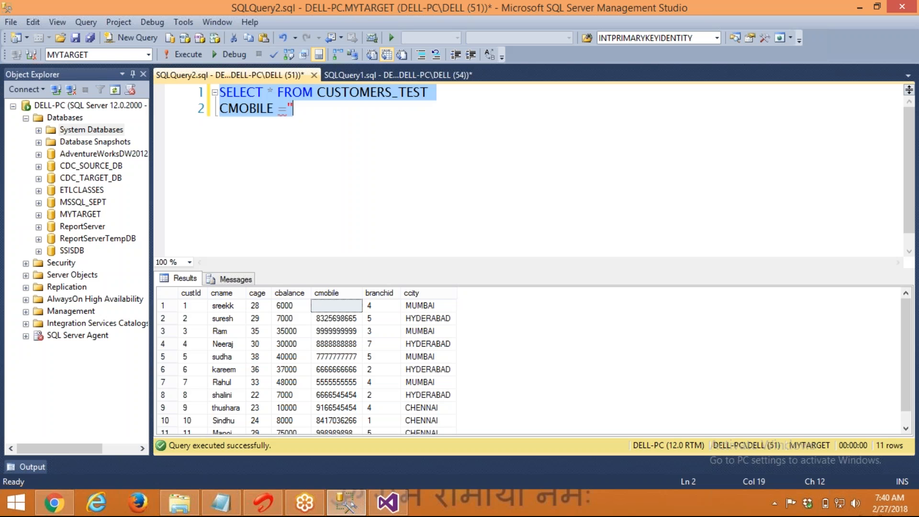
key(F5)
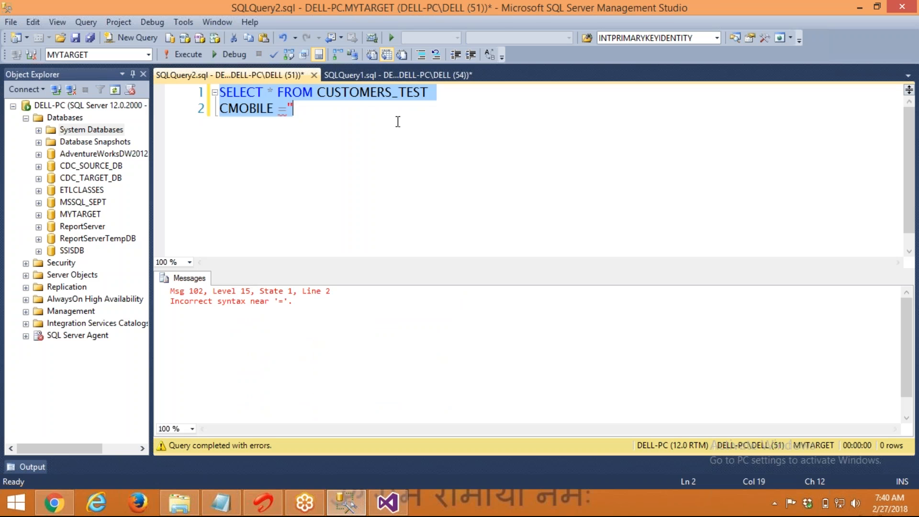
click(398, 122)
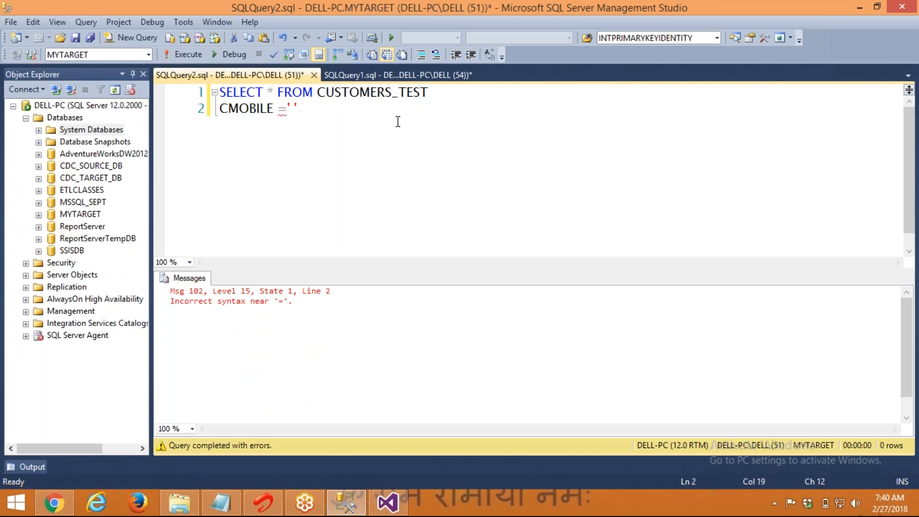
key(ctrl+a)
key(F6)
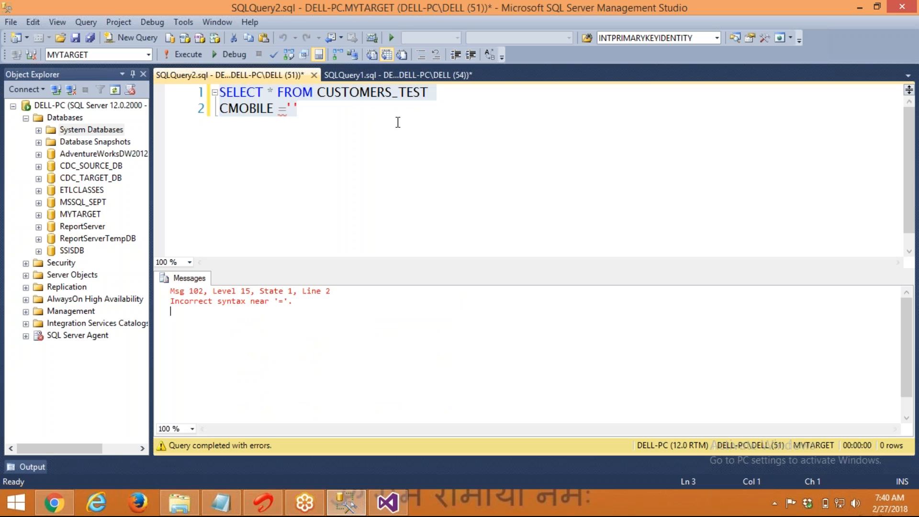
click(194, 56)
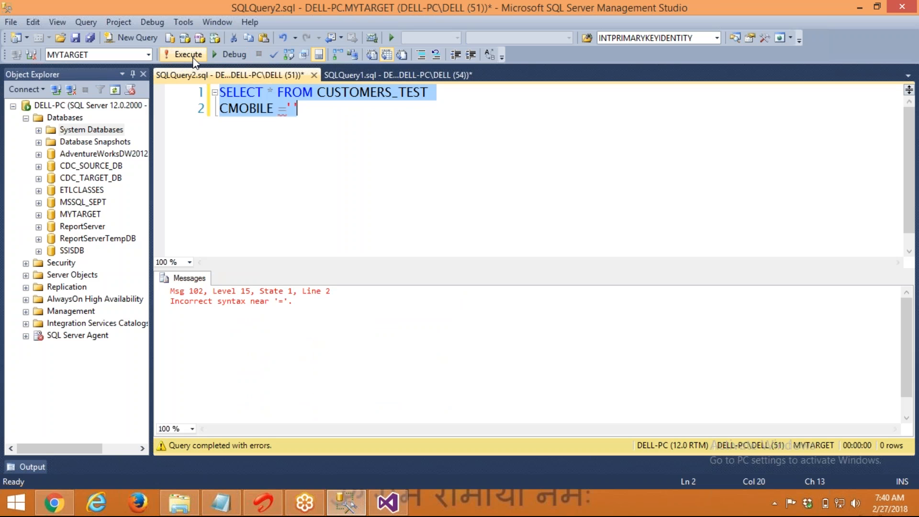
Prefix the filter with WHERE and rerun, returning custId 1 with a blank cmobile
click(293, 117)
key(Home)
text(WHERE)
key(F5)
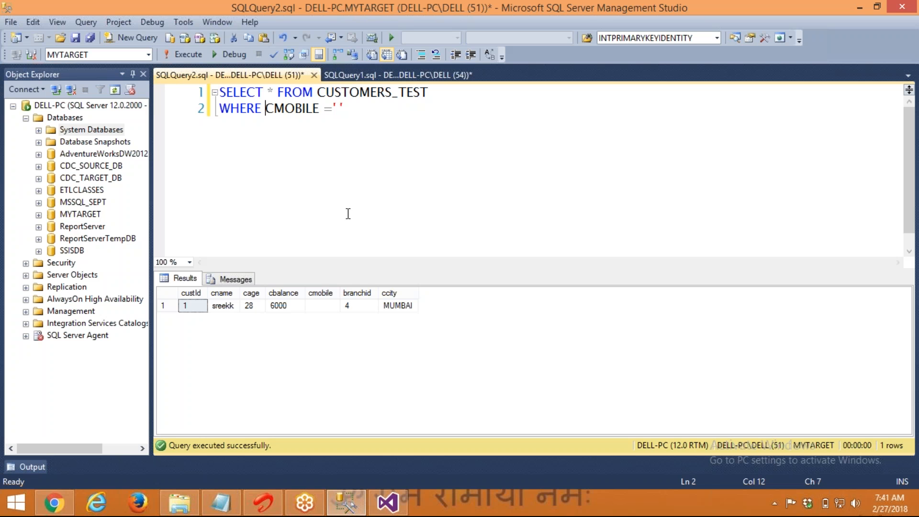
click(323, 305)
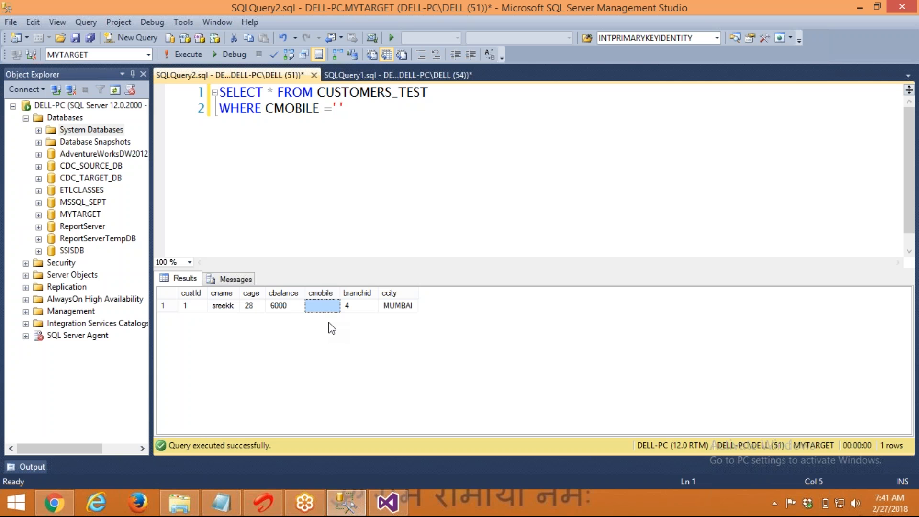
click(397, 112)
key(Return)
key(Return)
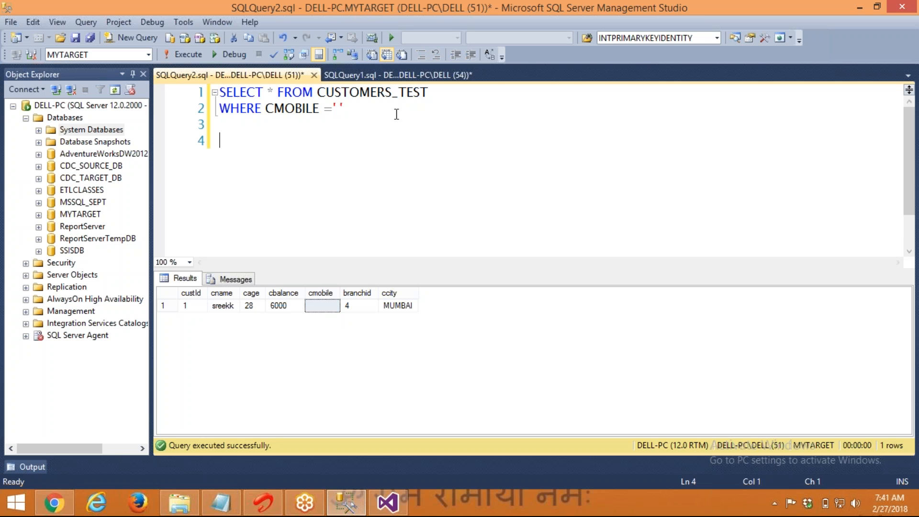
key(alt+Tab)
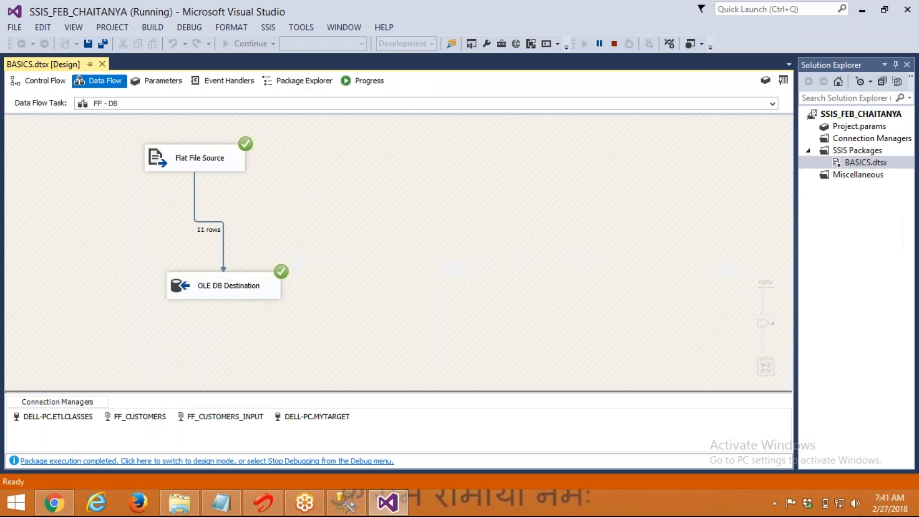
Stop debugging and enable 'Retain null values from the source' on the Flat File Source
click(613, 44)
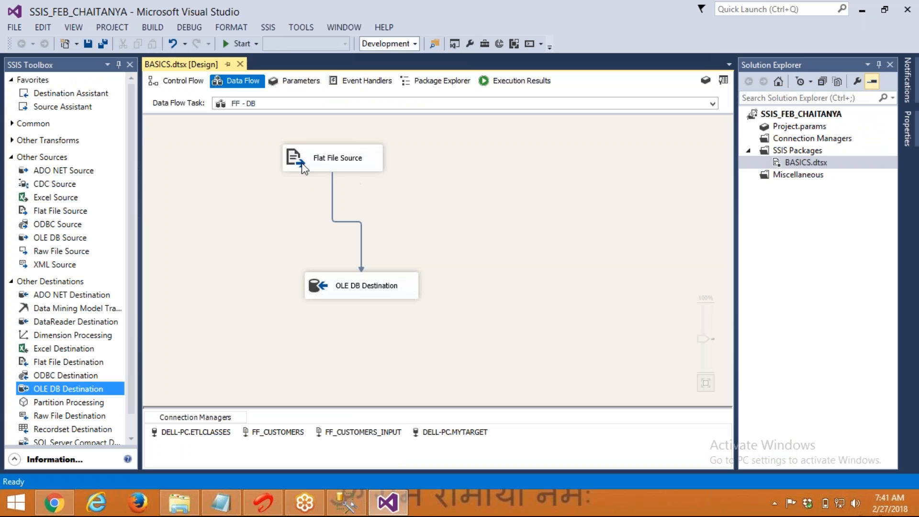
click(303, 165)
double_click(302, 165)
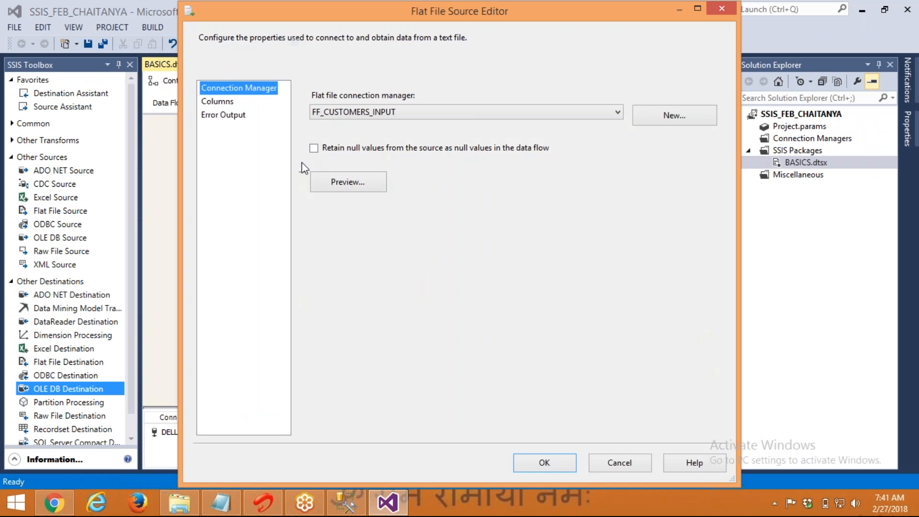
click(326, 150)
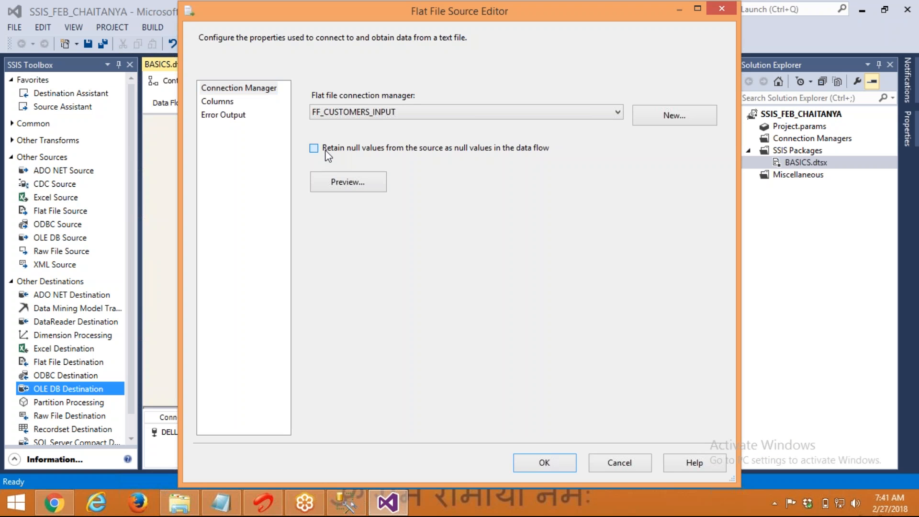
click(536, 453)
Rerun the FF - DB data flow task, loading 11 rows again
click(511, 223)
right_click(512, 226)
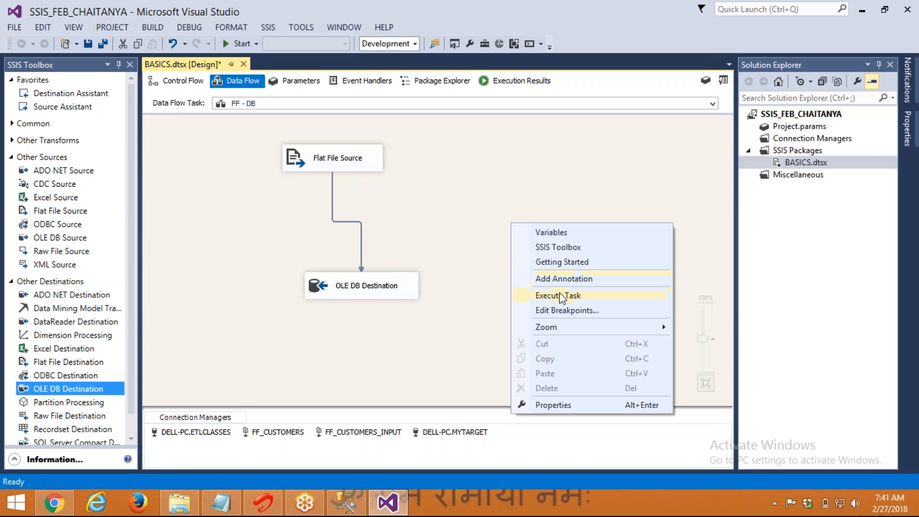
click(561, 298)
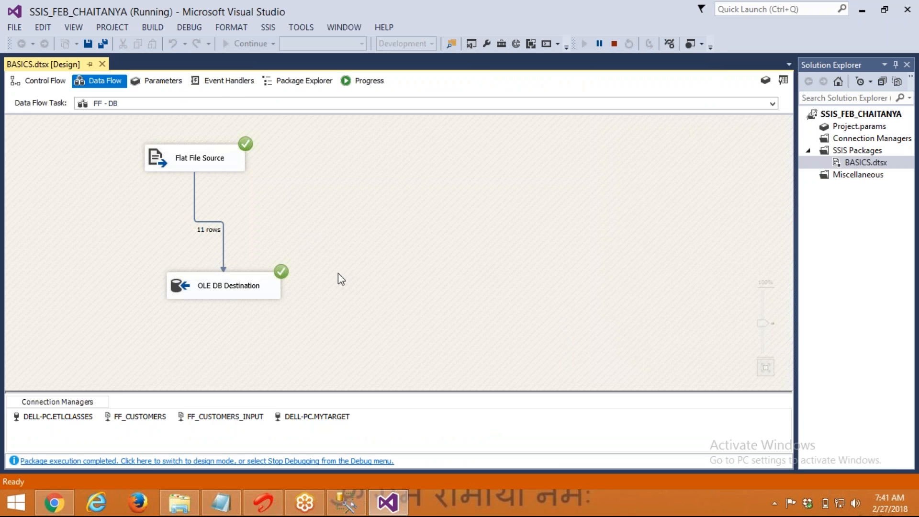
key(alt+Tab)
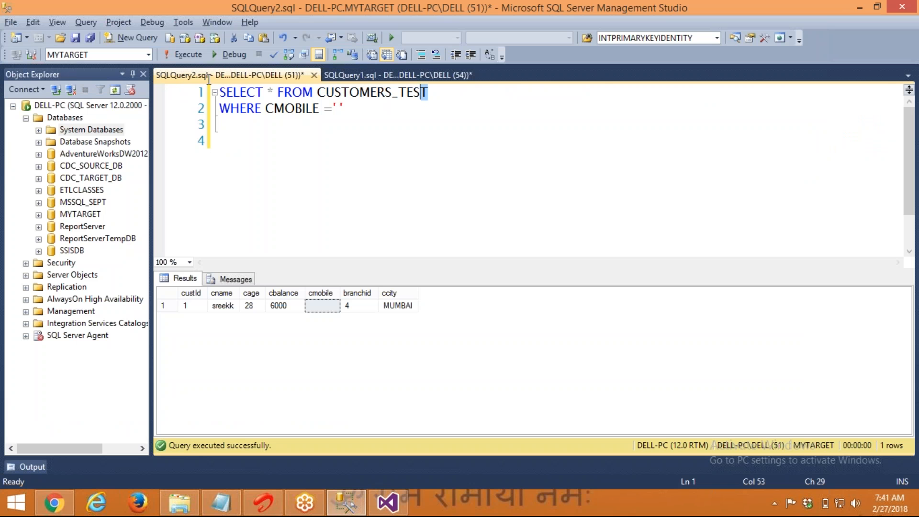
Run only SELECT * FROM CUSTOMERS_TEST; compare row 1's blank cmobile with row 12's NULL
drag(451, 91, 220, 92)
click(168, 55)
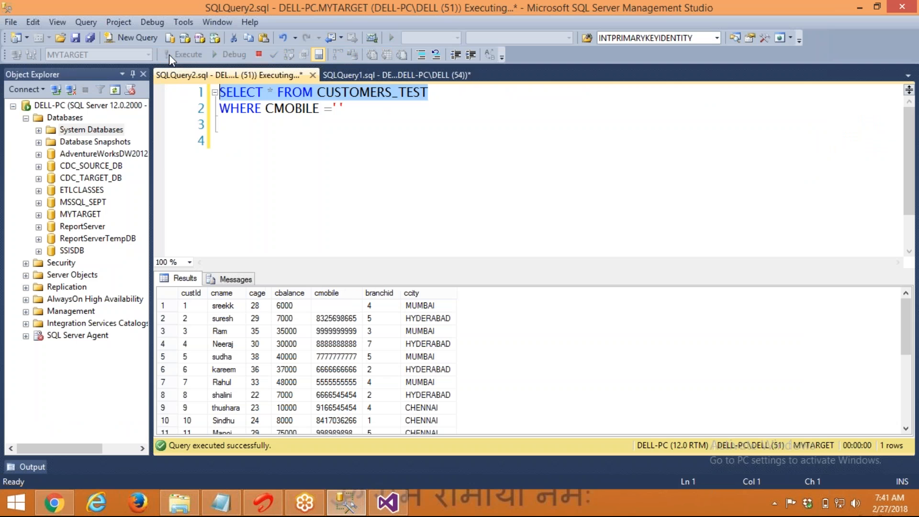
drag(327, 269, 326, 161)
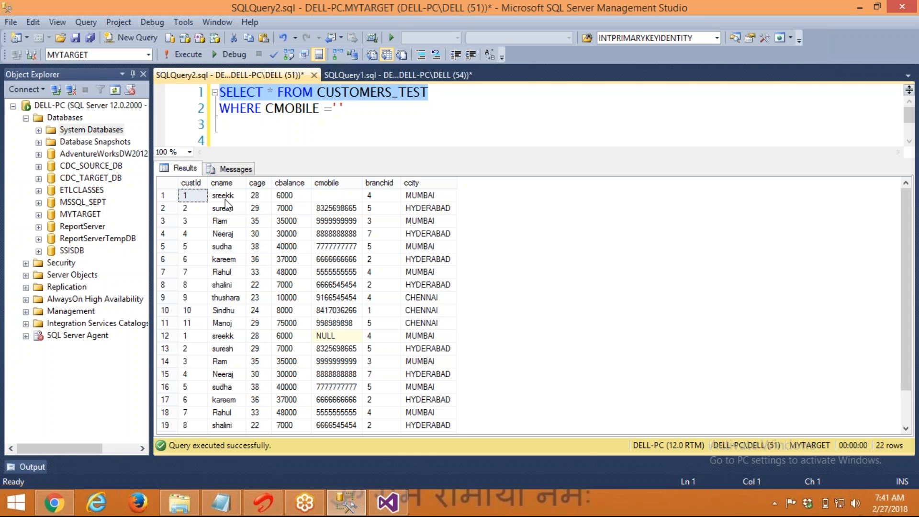
click(326, 195)
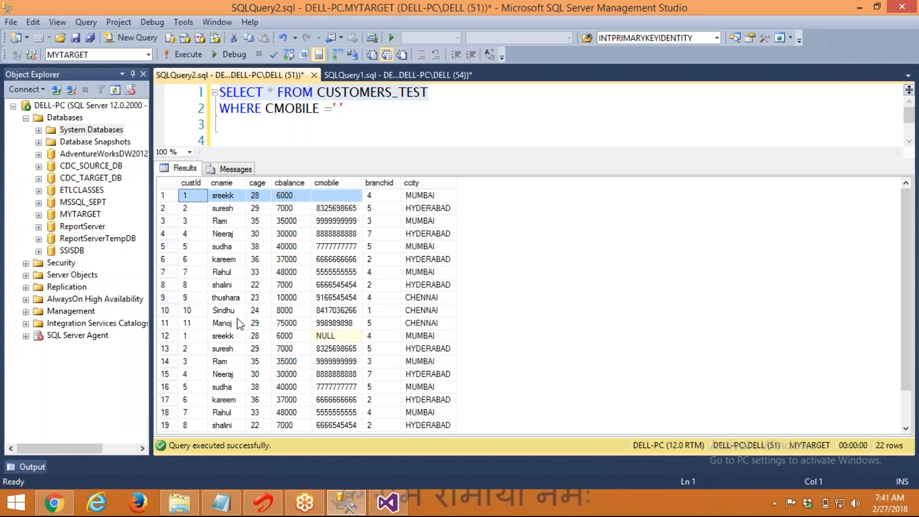
click(184, 337)
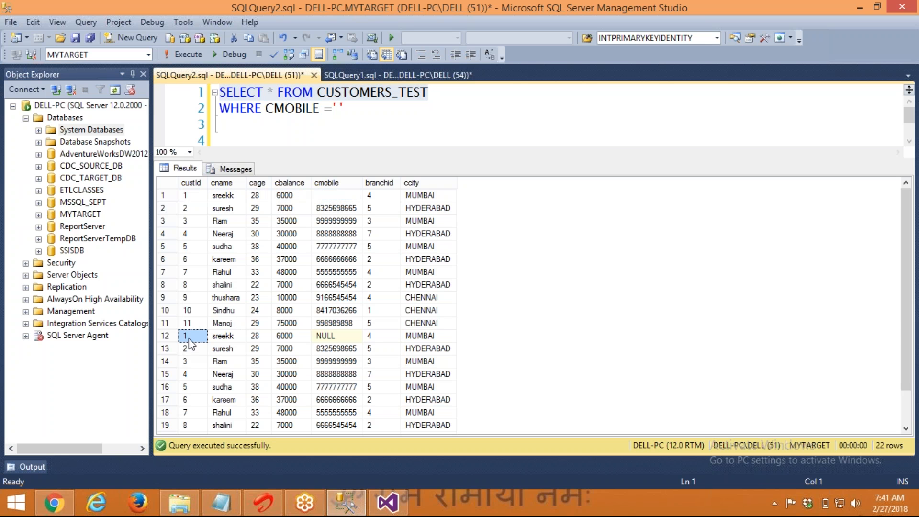
click(322, 338)
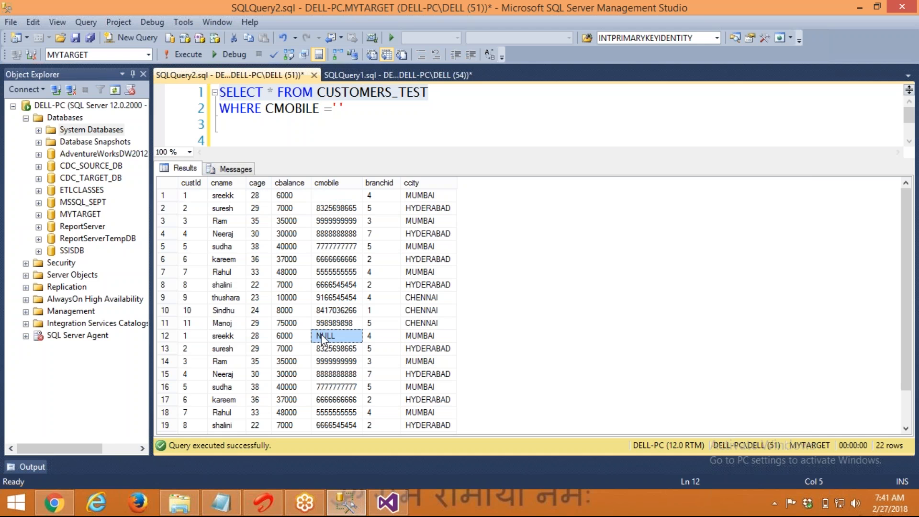
key(alt+Tab)
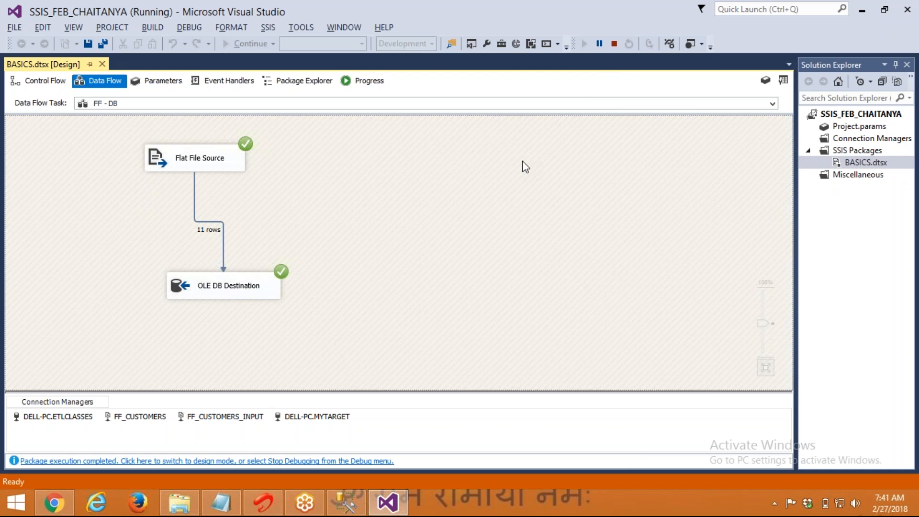
Stop debugging, show the Control Flow with DB - FF and FF - DB, and save BASICS.dtsx
click(611, 50)
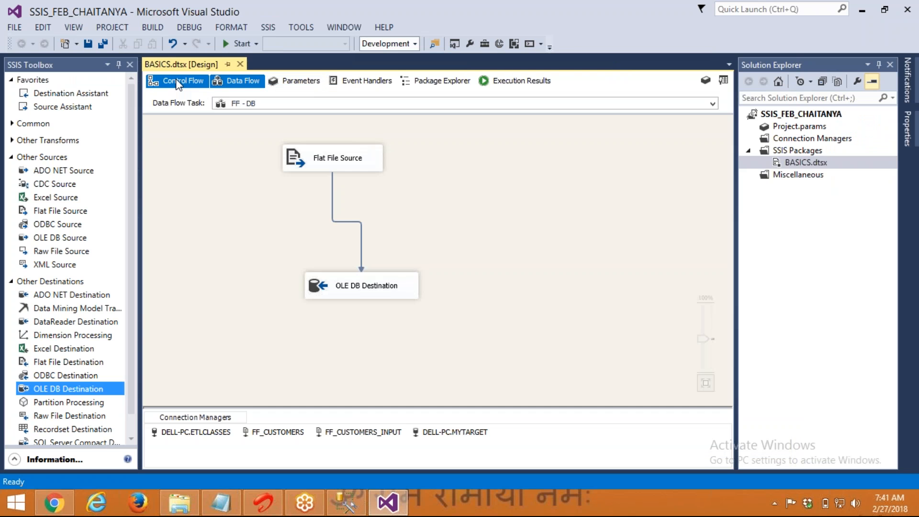
click(176, 78)
key(ctrl+s)
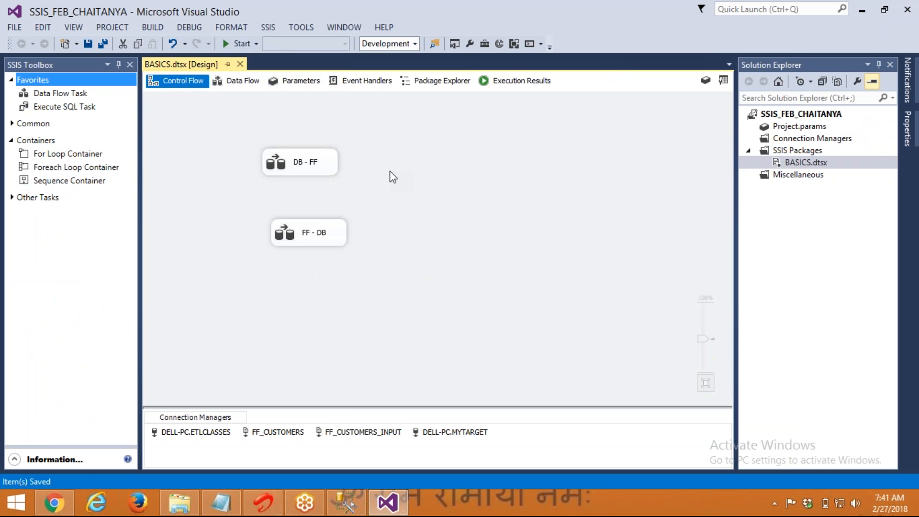
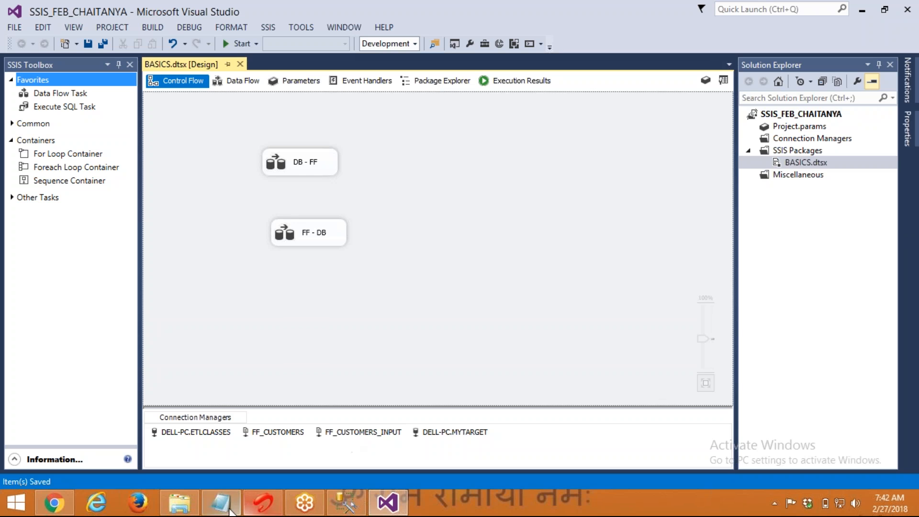
Add a new line '7:00 AM IST IS FINE' below the OLEDB notes
click(223, 503)
click(241, 420)
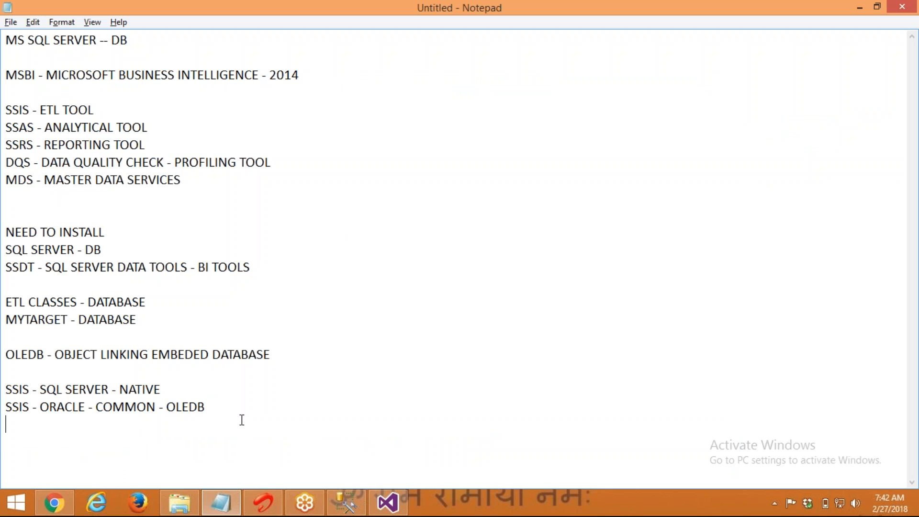
key(Return)
text(7:00 AM IS FINE)
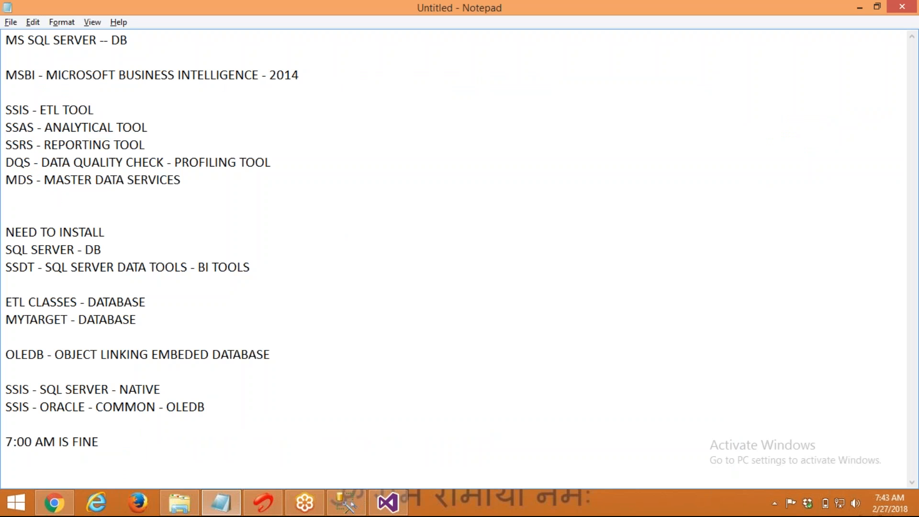
key(ctrl+Left)
key(ctrl+Left)
text(IST)
Add an empty line below the time note and select the time-note line
key(End)
key(shift+Home)
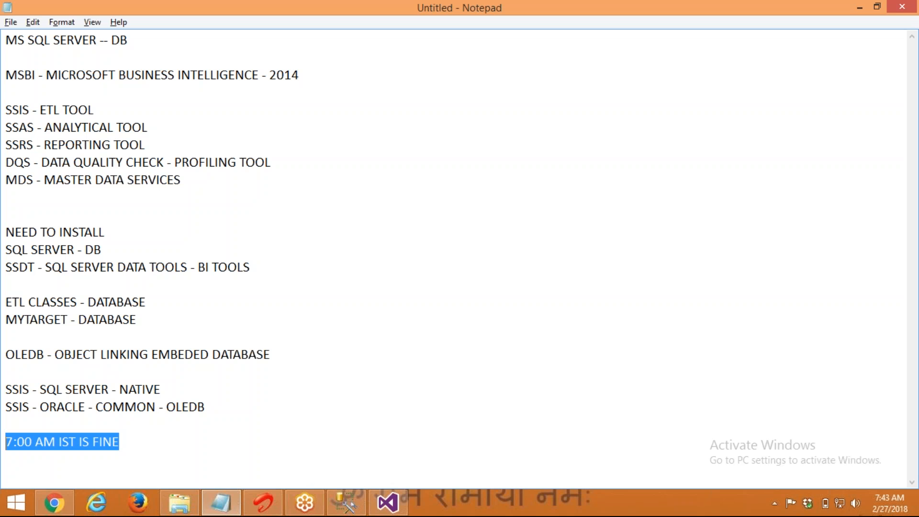
key(End)
key(Return)
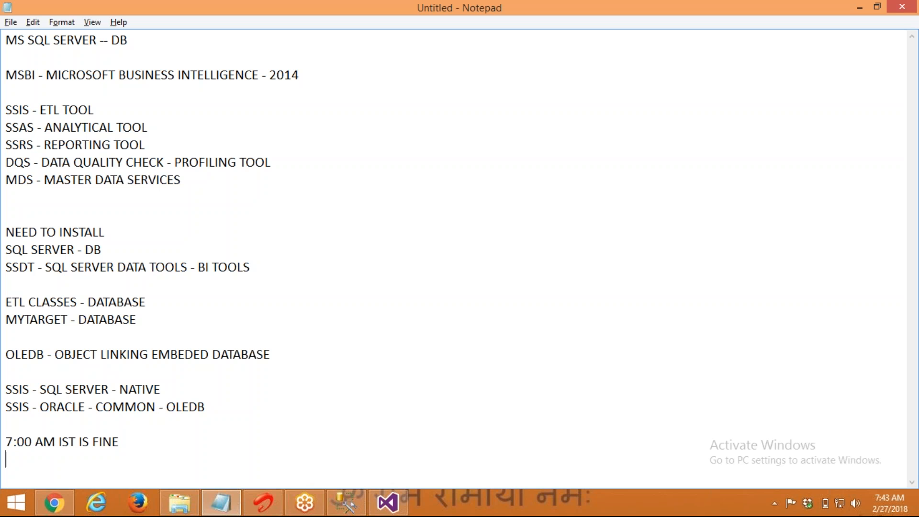
key(shift+Up)
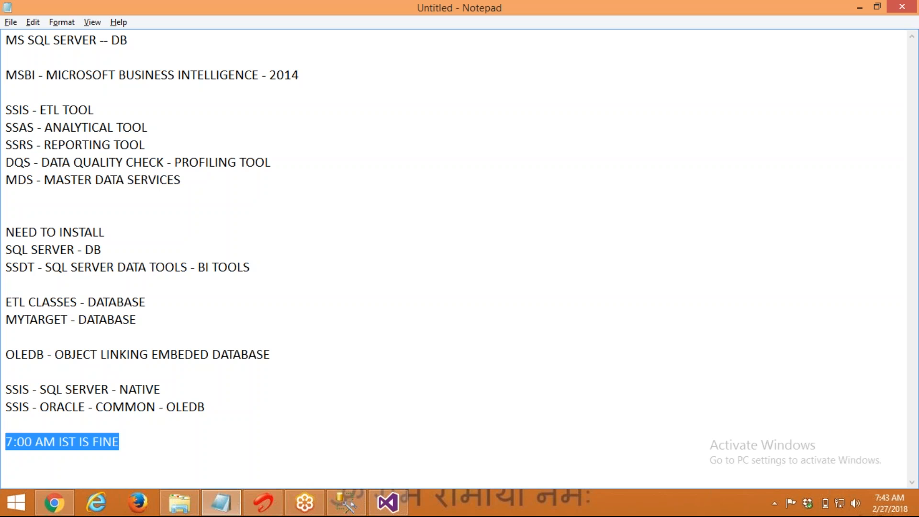
click(50, 507)
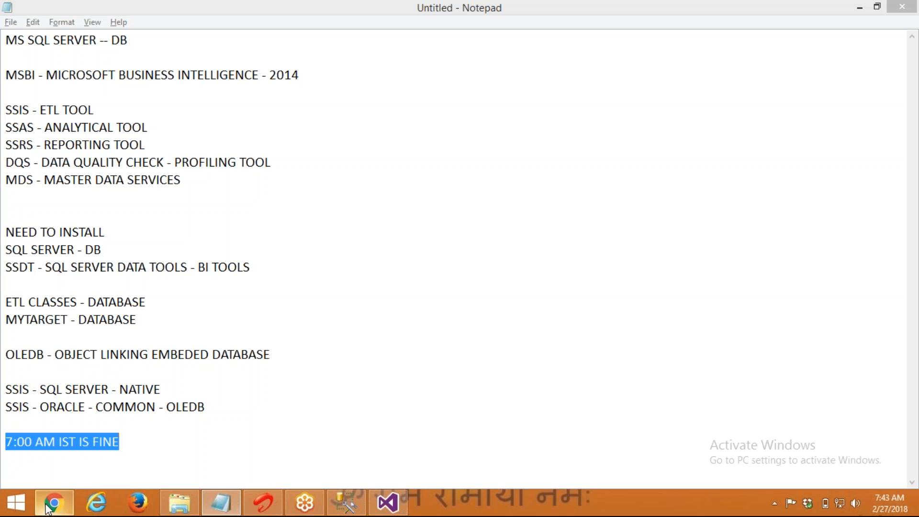
Search Google for '7:00 AM IST TO EST' and highlight the 8:30 PM result
click(283, 8)
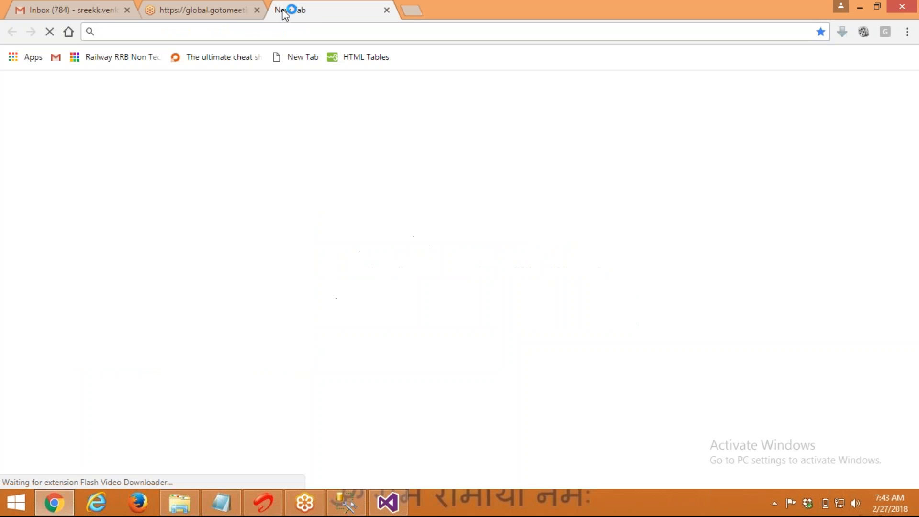
text(7:00 AM IST T)
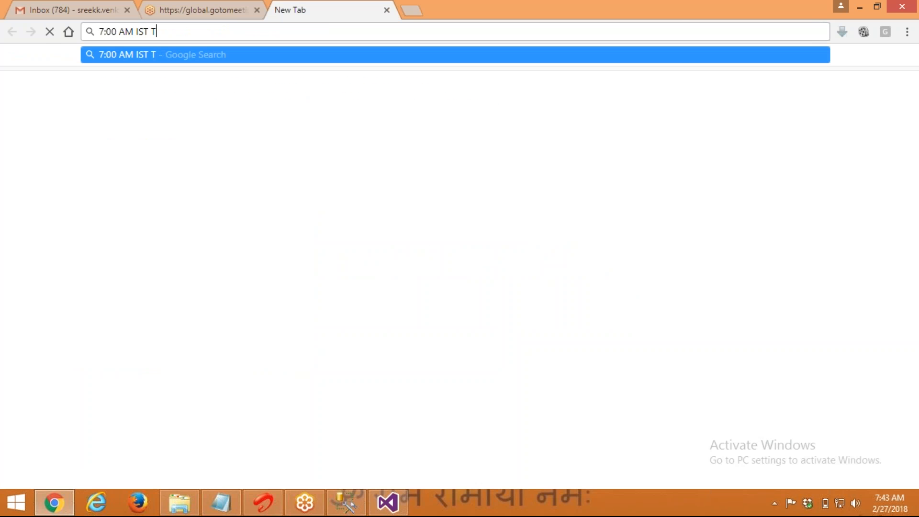
text(O EST)
key(Return)
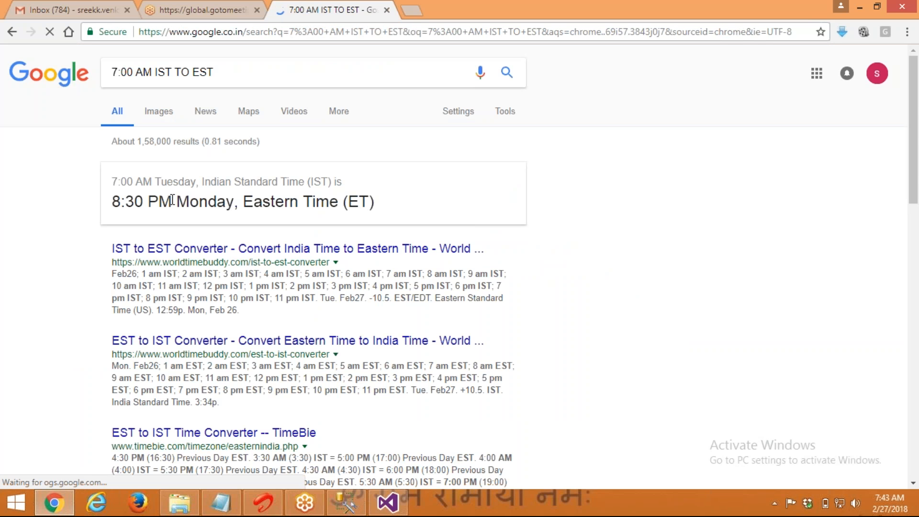
drag(113, 200, 171, 201)
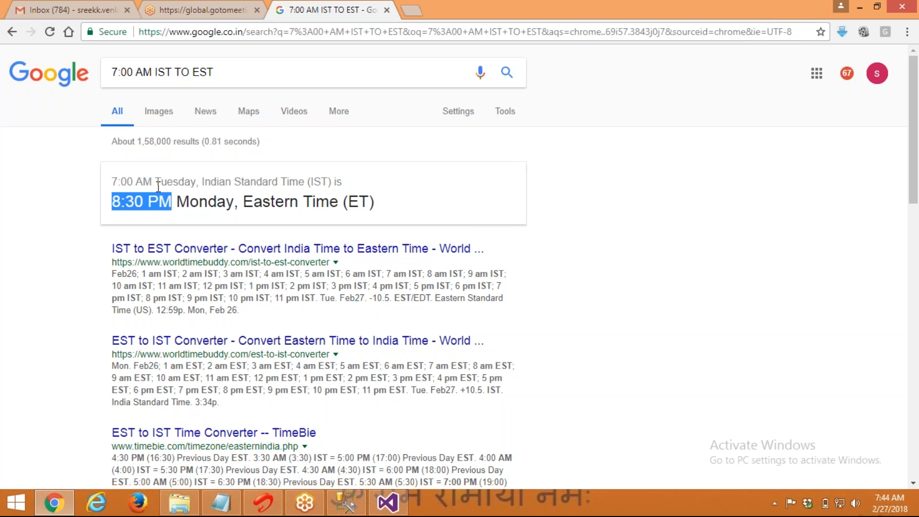
click(57, 82)
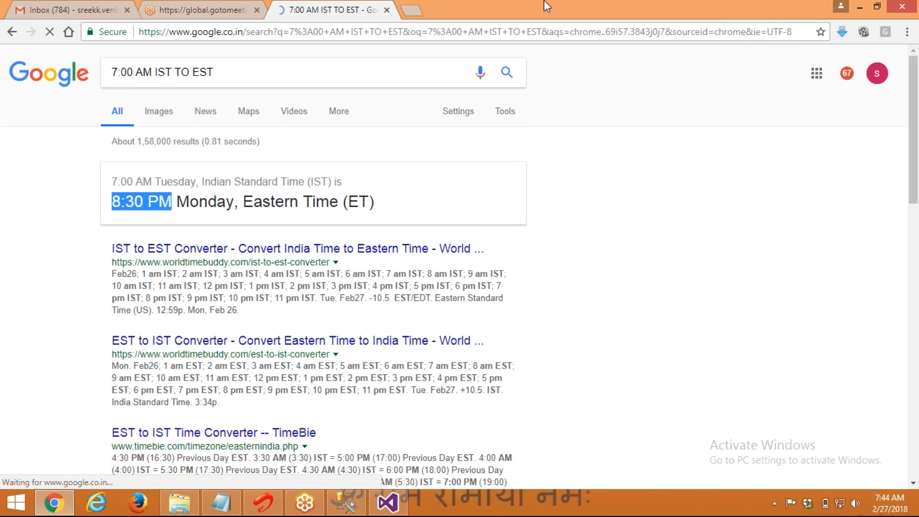
click(860, 8)
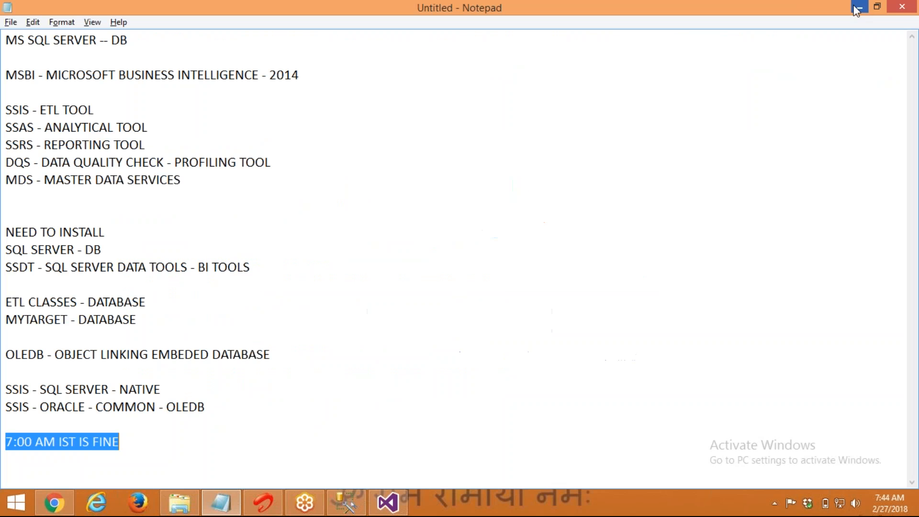
Add a 'TRANFORMATION:' heading line to the notes, leaving them unsaved
click(232, 470)
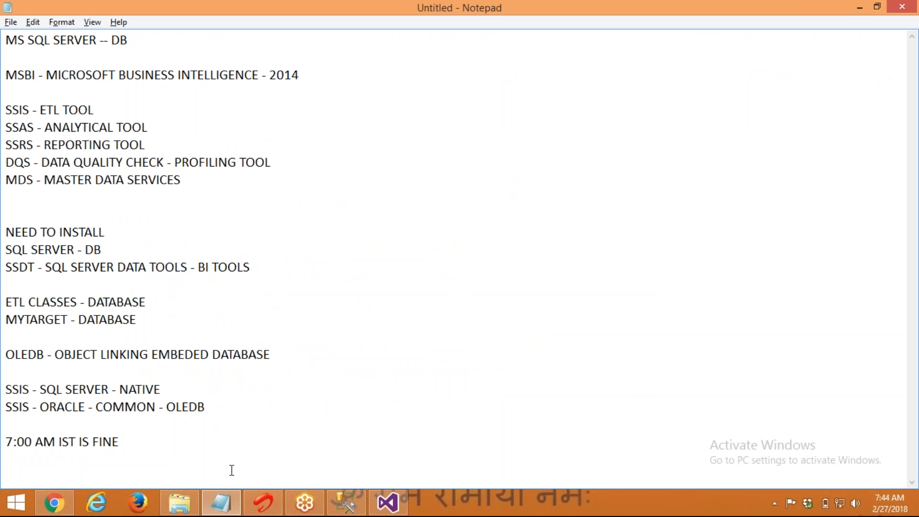
key(Return)
key(ctrl+s)
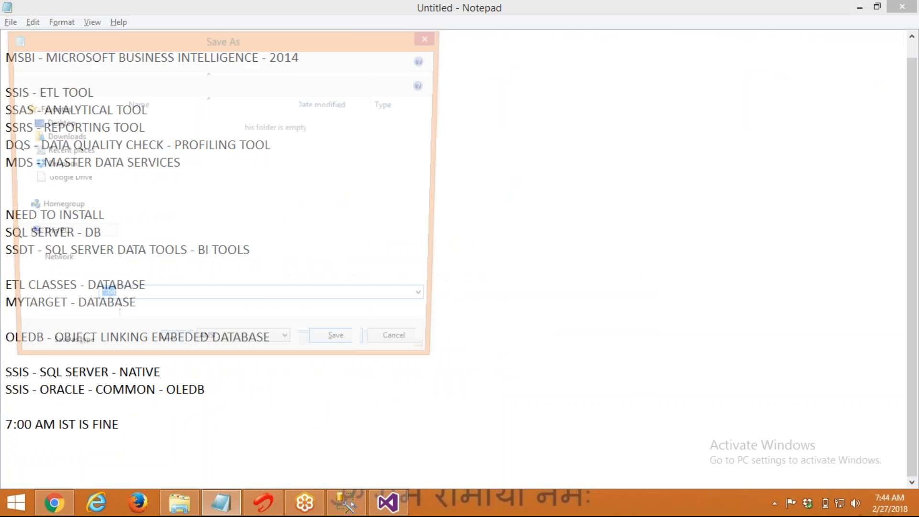
key(Escape)
text(TRANFORMATION:)
key(Return)
key(Return)
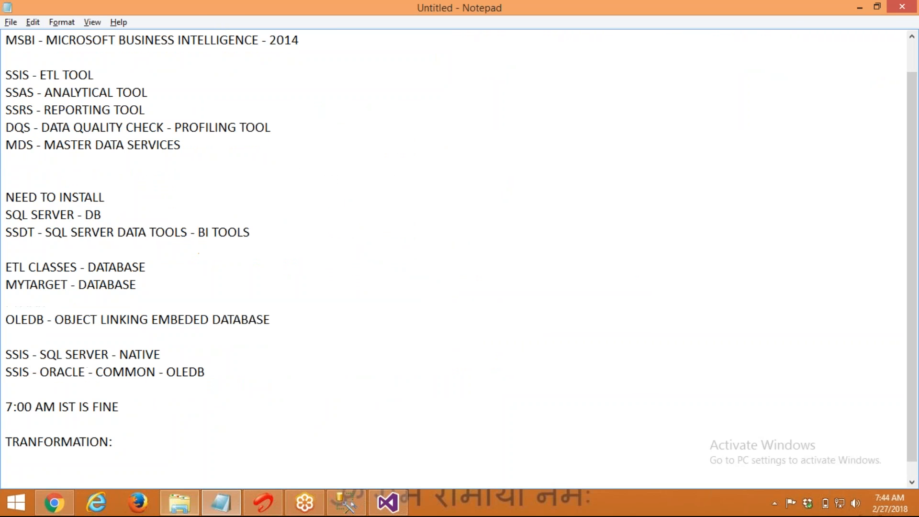
click(388, 502)
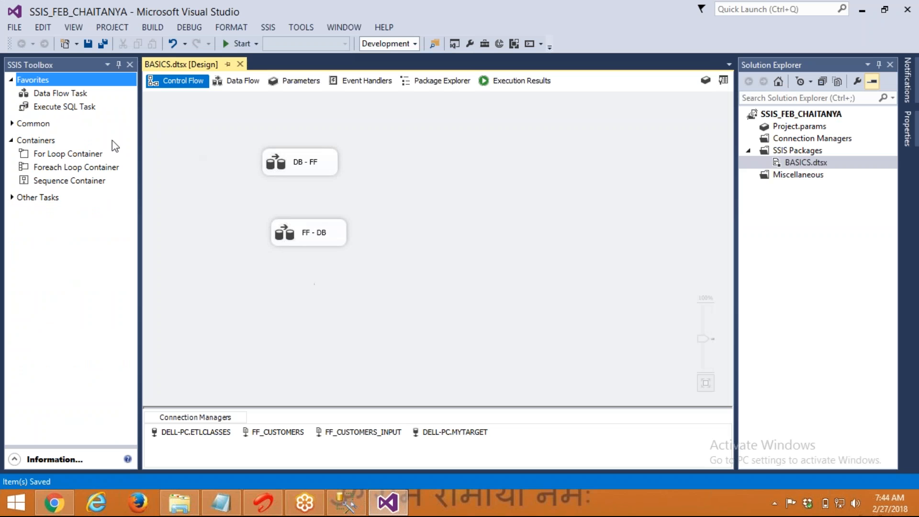
click(271, 163)
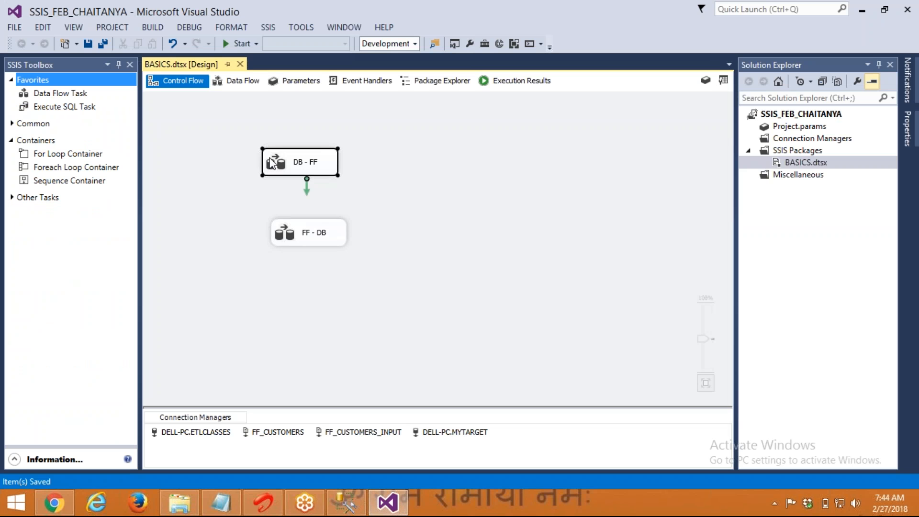
double_click(280, 165)
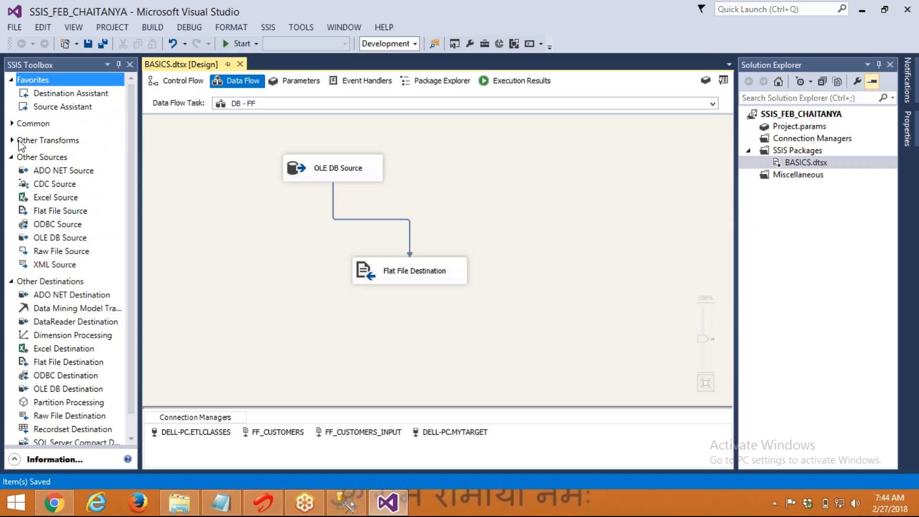
click(12, 124)
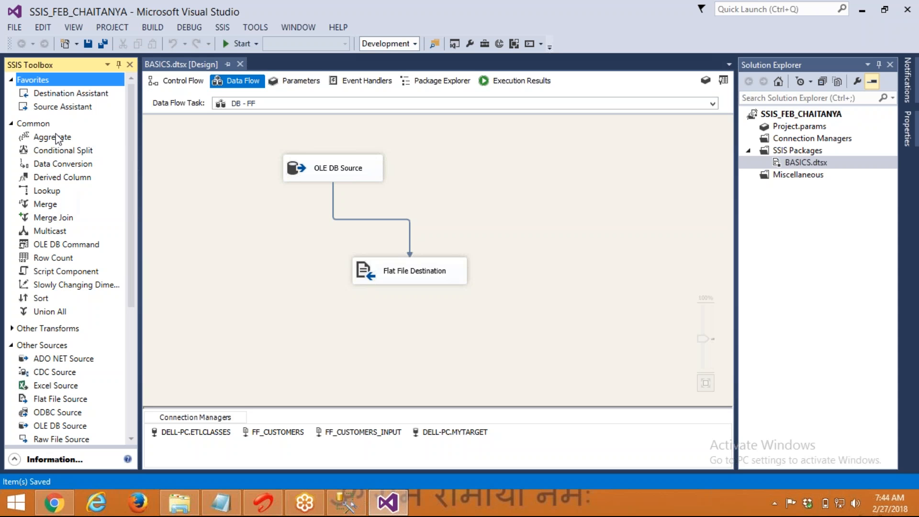
click(166, 86)
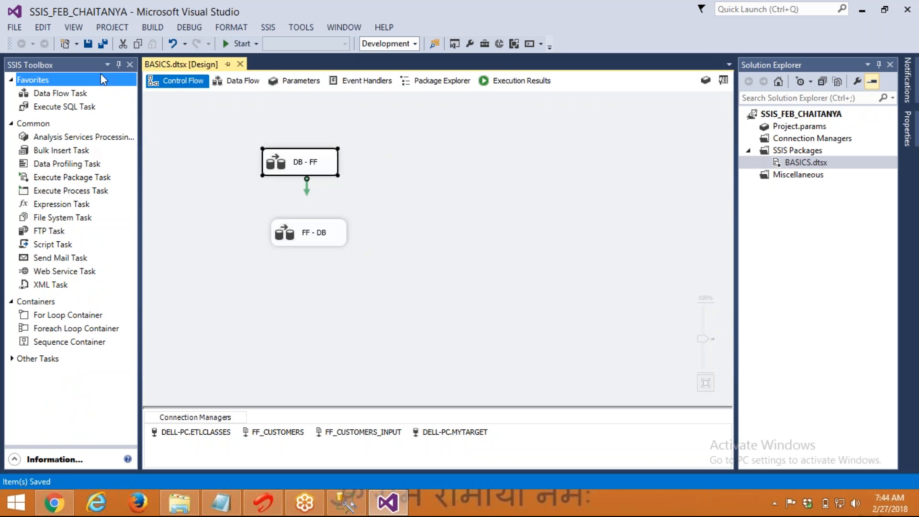
click(70, 178)
click(70, 191)
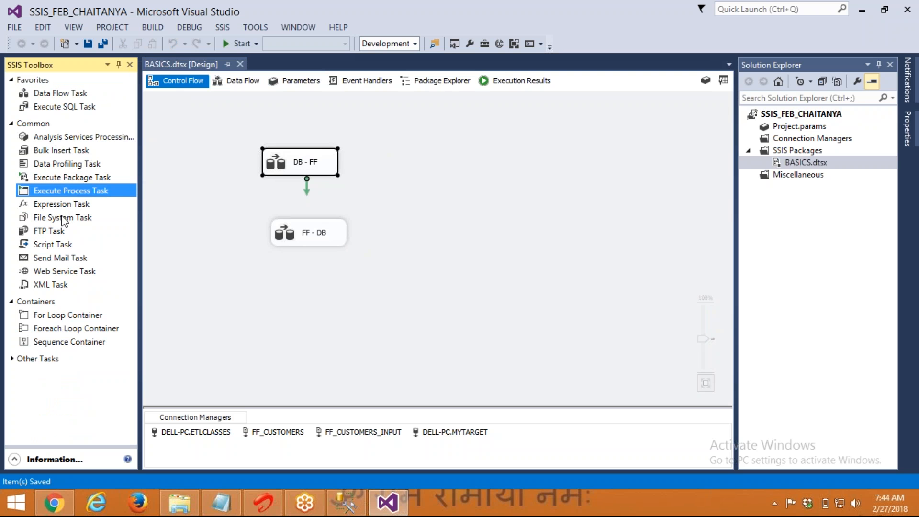
click(63, 218)
click(54, 232)
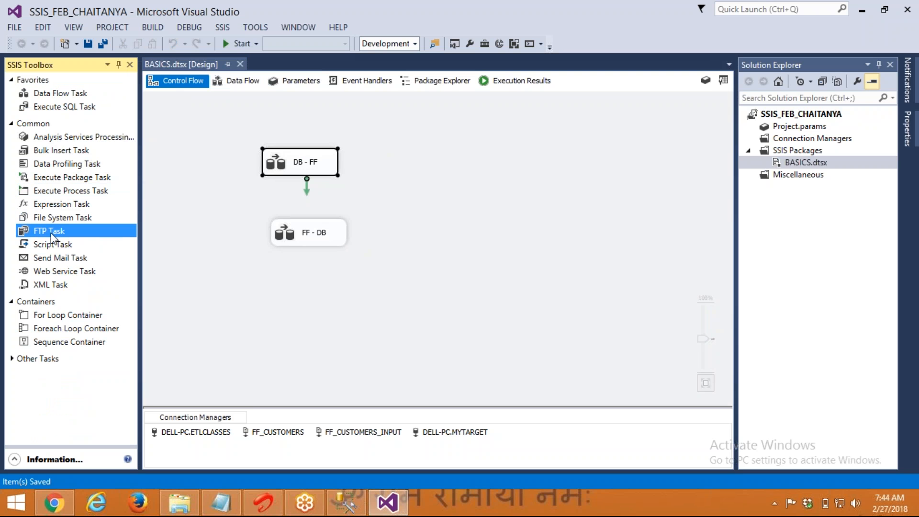
click(55, 258)
click(56, 271)
click(60, 302)
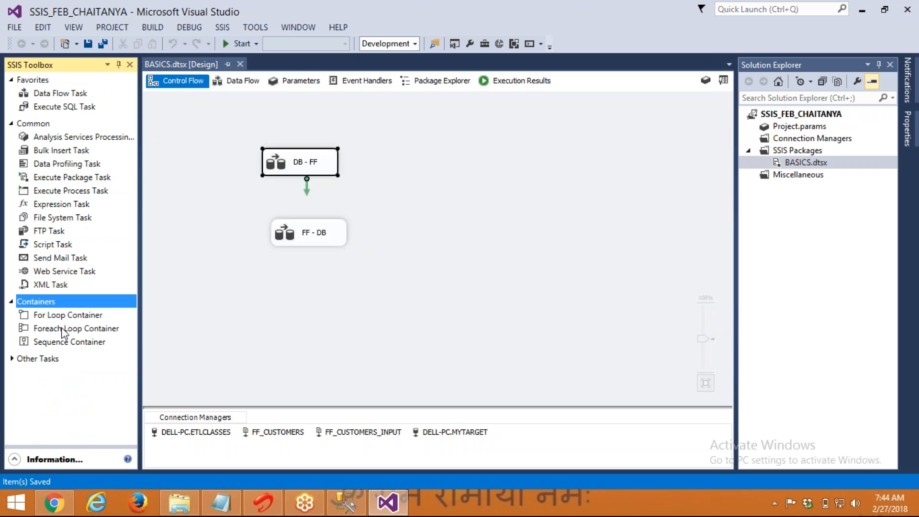
click(73, 107)
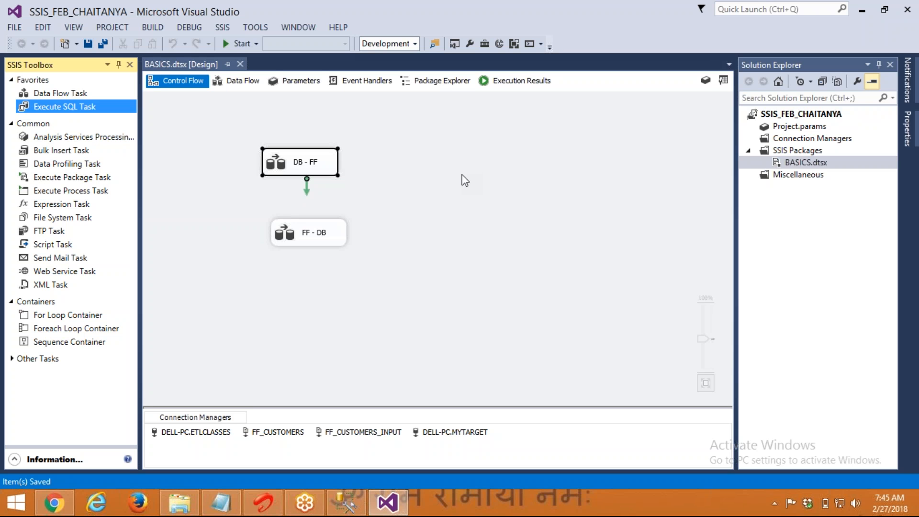
Deselect the DB - FF task on the Control Flow canvas
click(500, 210)
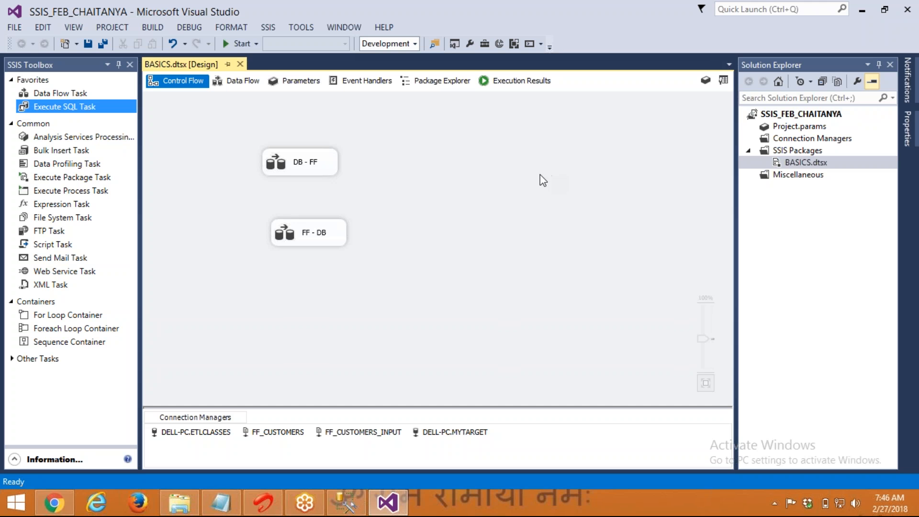
Close Visual Studio and get the SSIS_CHAITANYA folder path from File Explorer
click(909, 7)
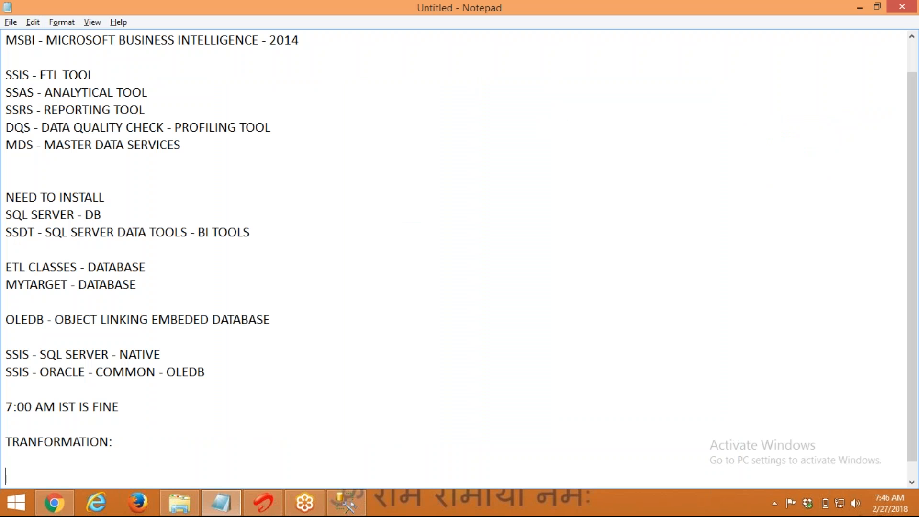
click(411, 213)
click(180, 503)
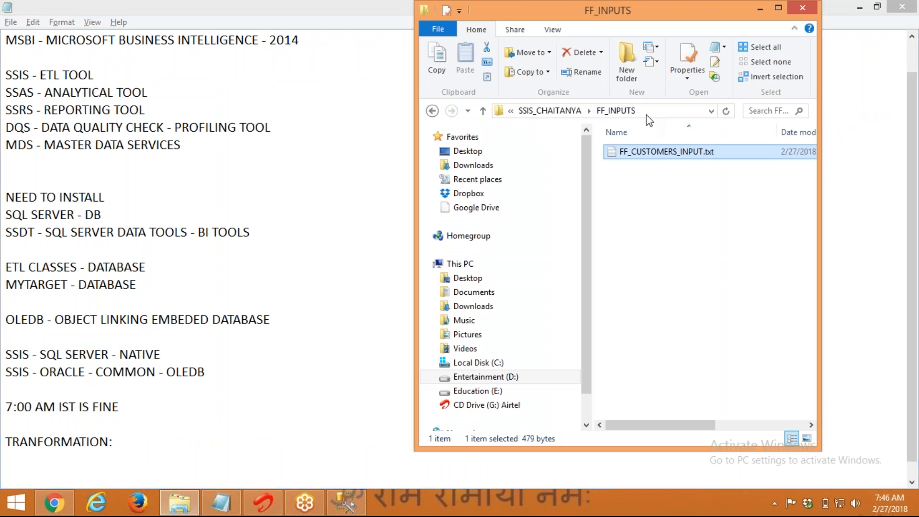
click(550, 110)
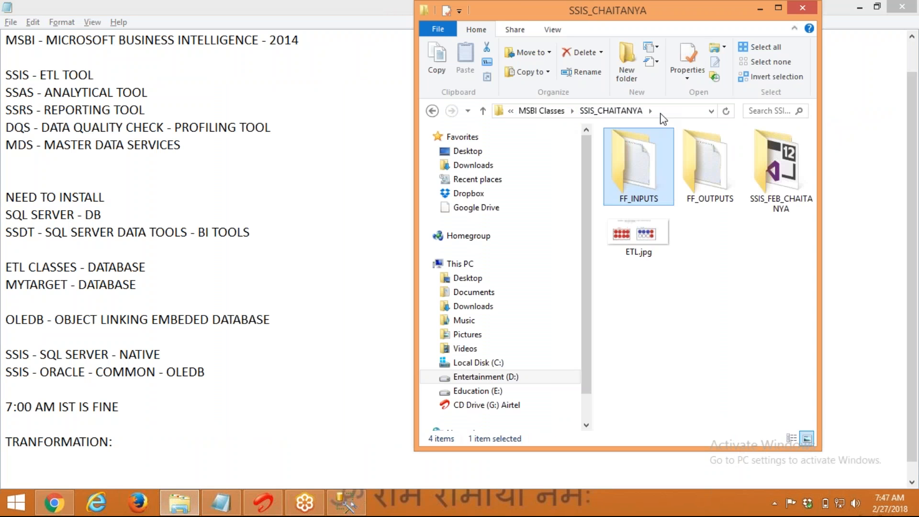
click(661, 114)
Save the notes as MSBI INTRO.txt in the SSIS_CHAITANYA folder
click(412, 146)
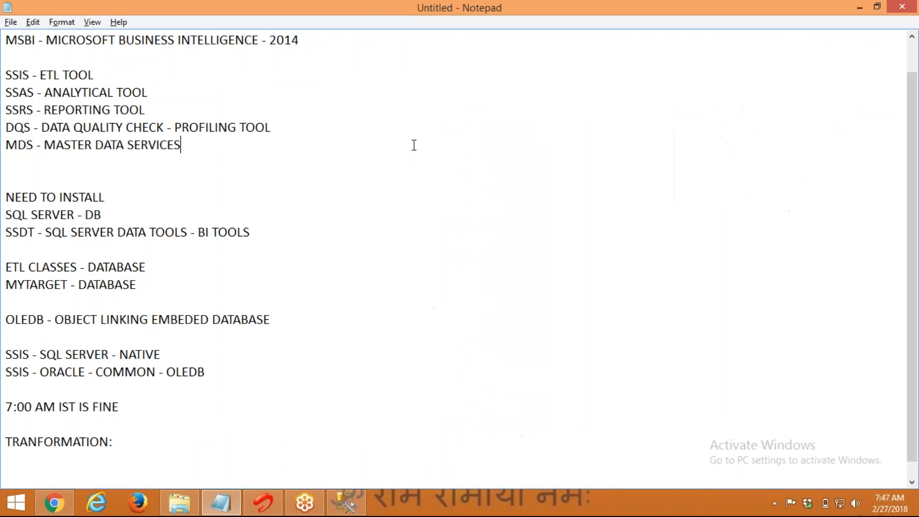
key(ctrl+s)
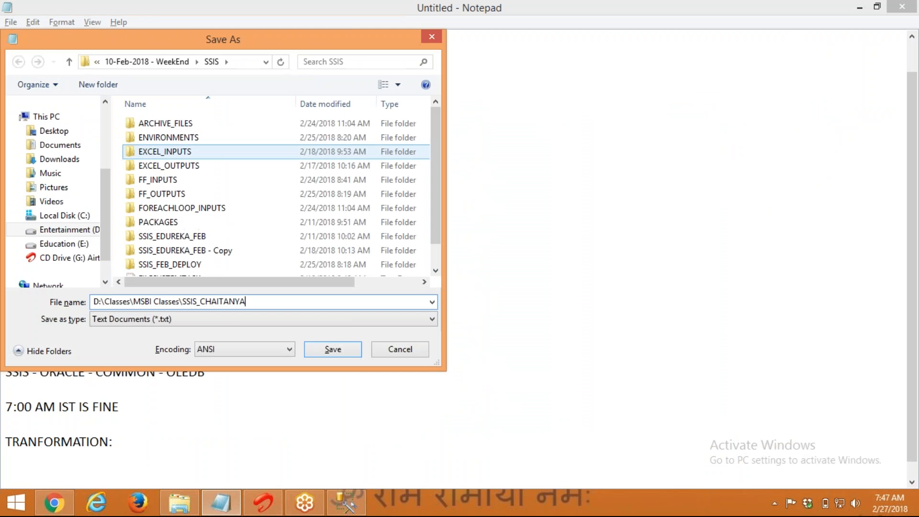
text(MS)
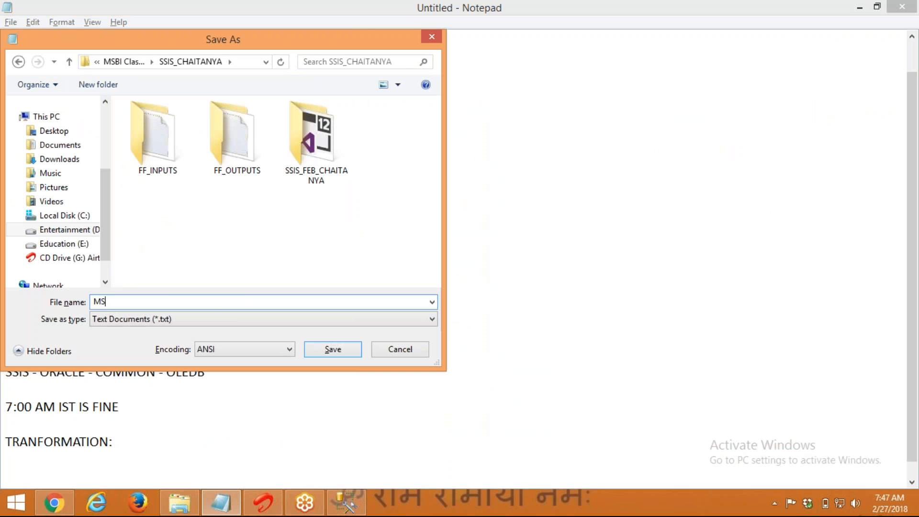
text(BI INTRO)
key(Return)
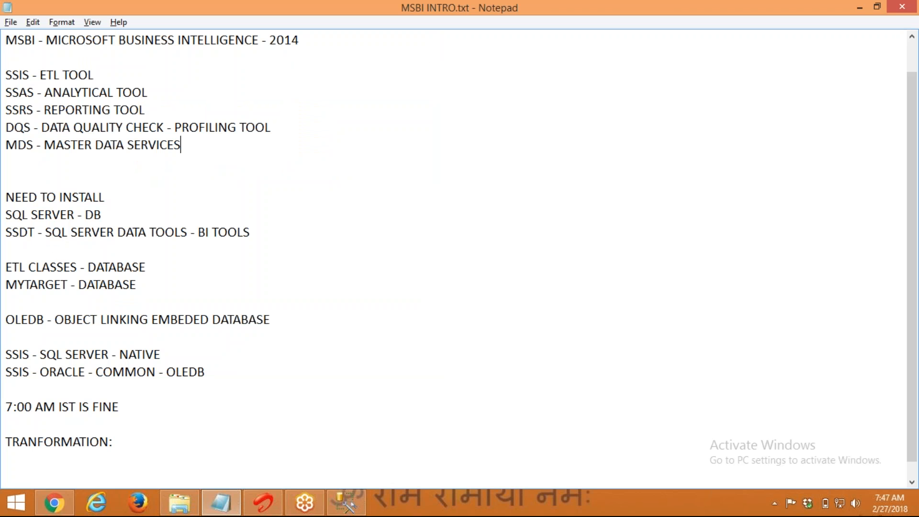
key(alt+space)
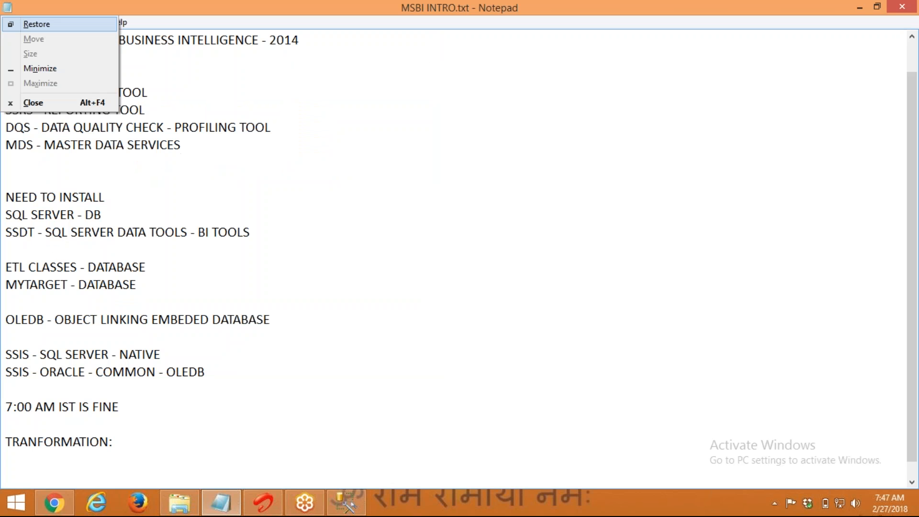
Minimize the notes, browse Explorer to MSBI Classes\MSBI_DEC\SSAS, then close Explorer
key(n)
key(alt+space)
key(x)
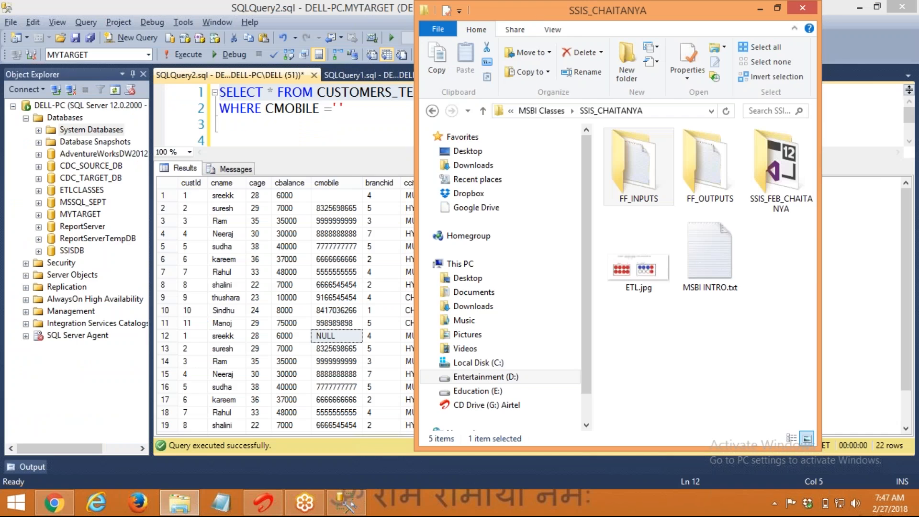
click(502, 304)
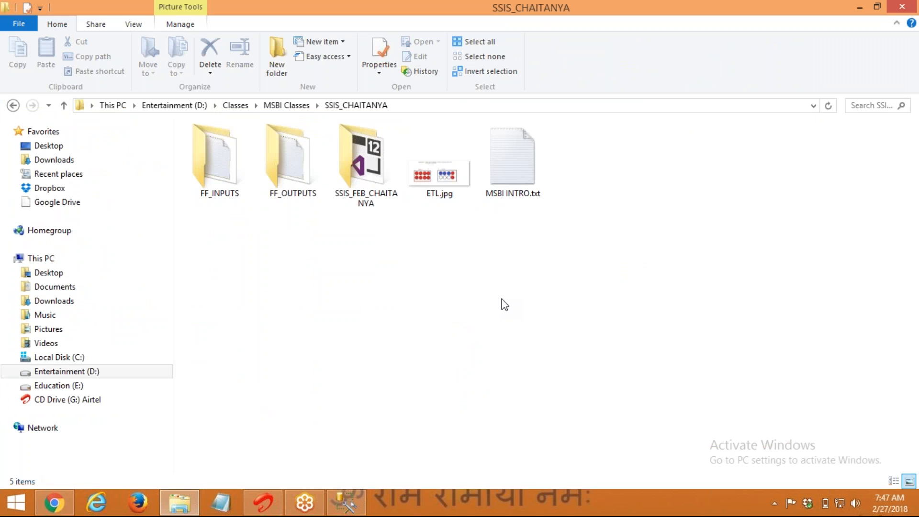
click(268, 106)
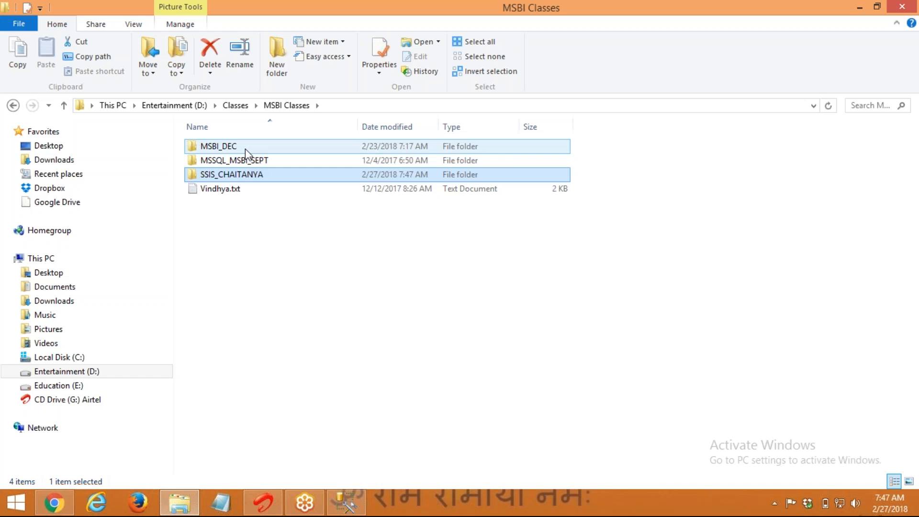
double_click(245, 149)
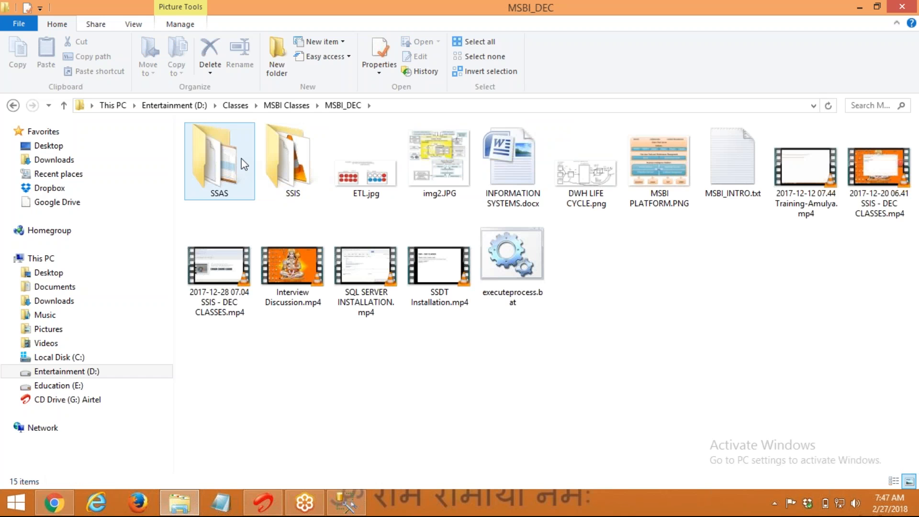
double_click(227, 164)
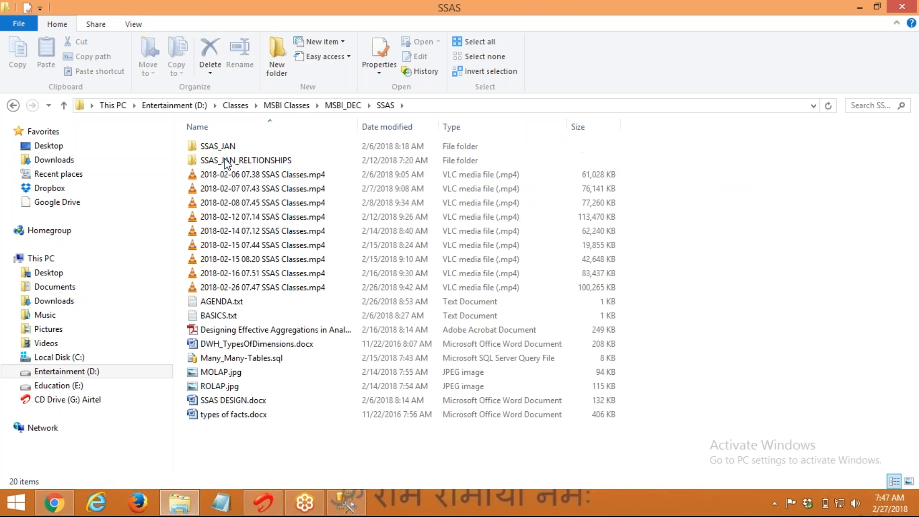
key(alt+F4)
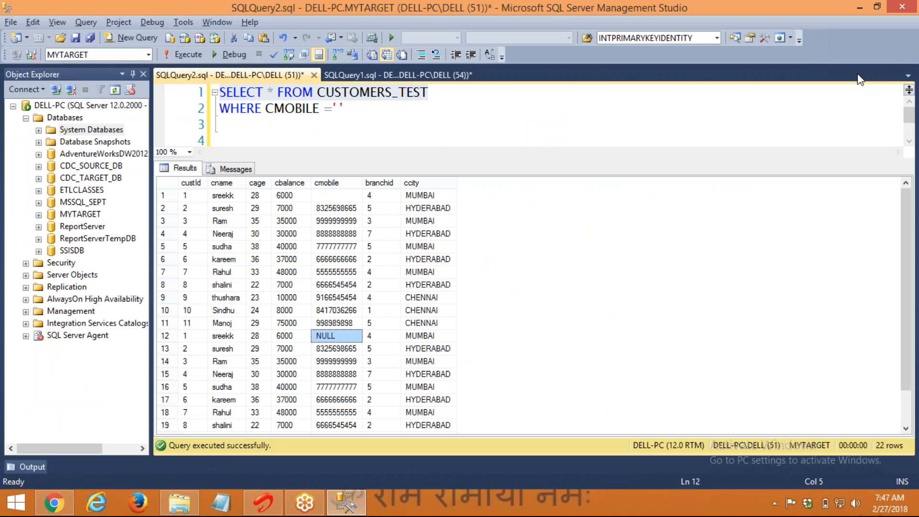
click(912, 37)
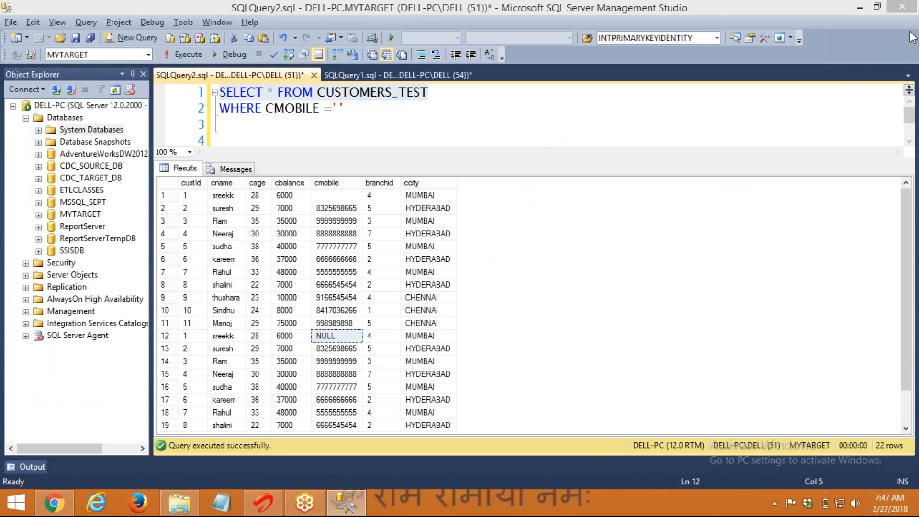